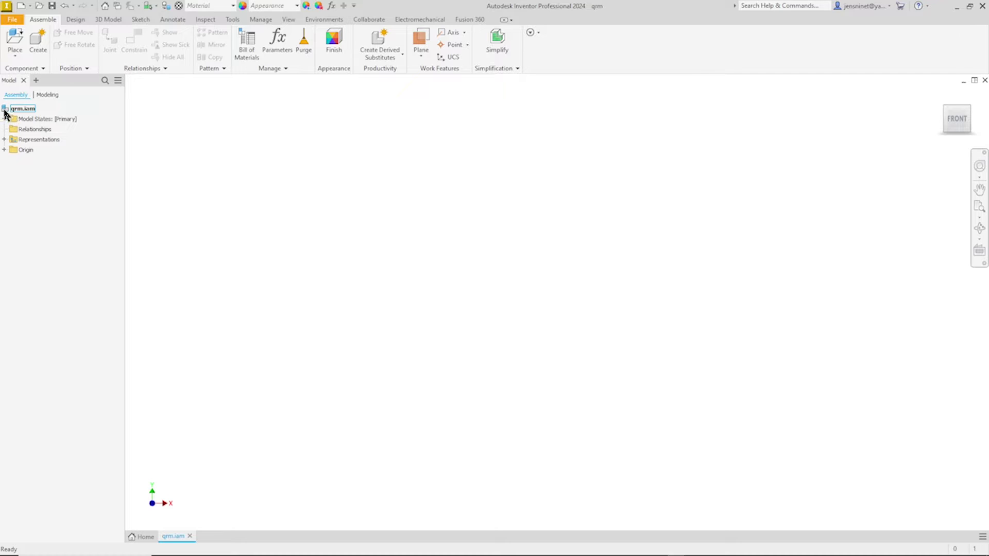
Create a new in-place component named stand from the metric Standard (mm).ipt template and place it in the assembly
click(38, 41)
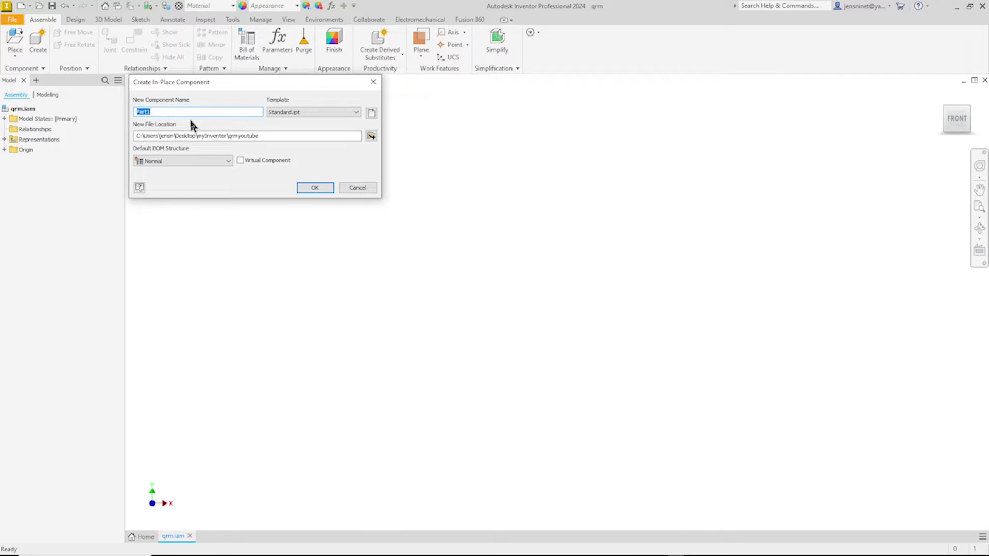
text(stand)
click(372, 113)
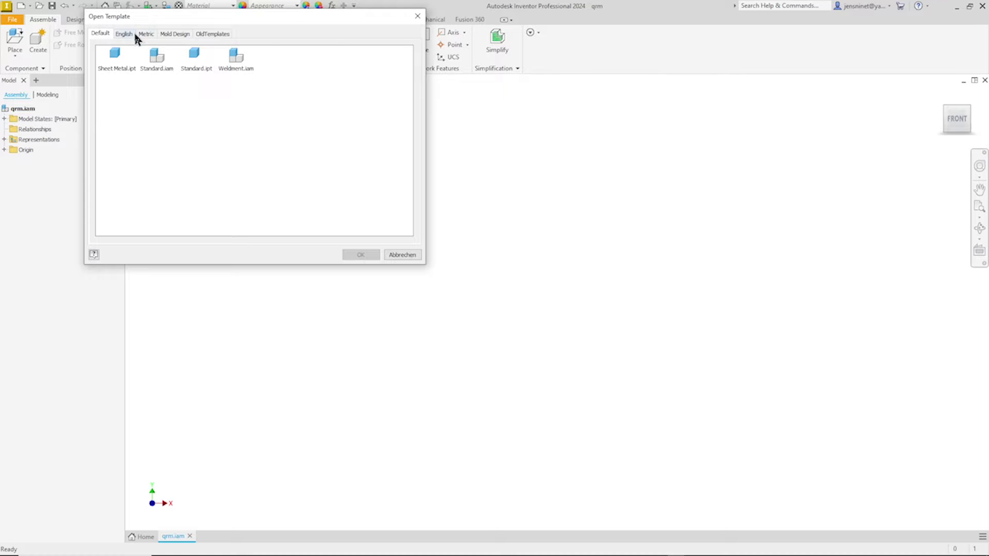
click(147, 34)
click(330, 97)
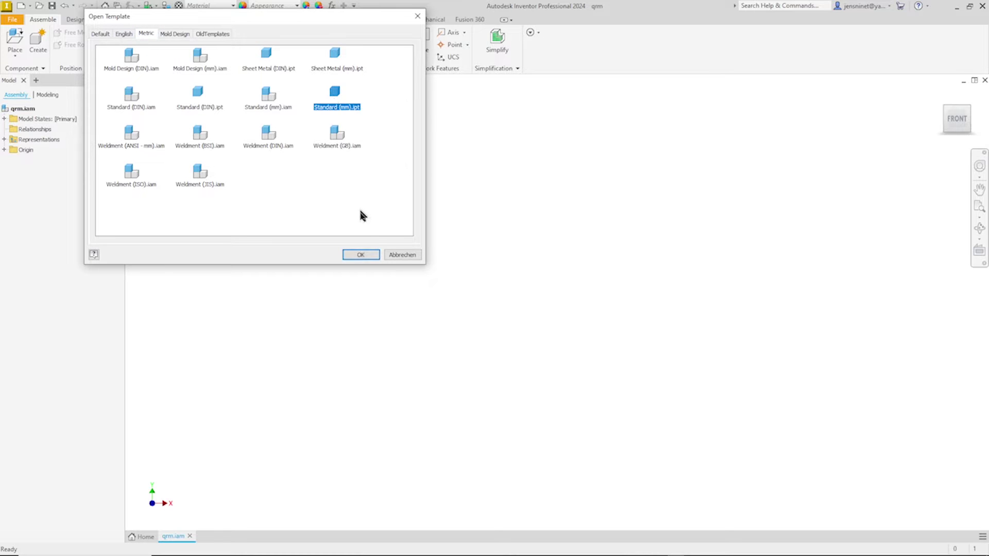
click(369, 254)
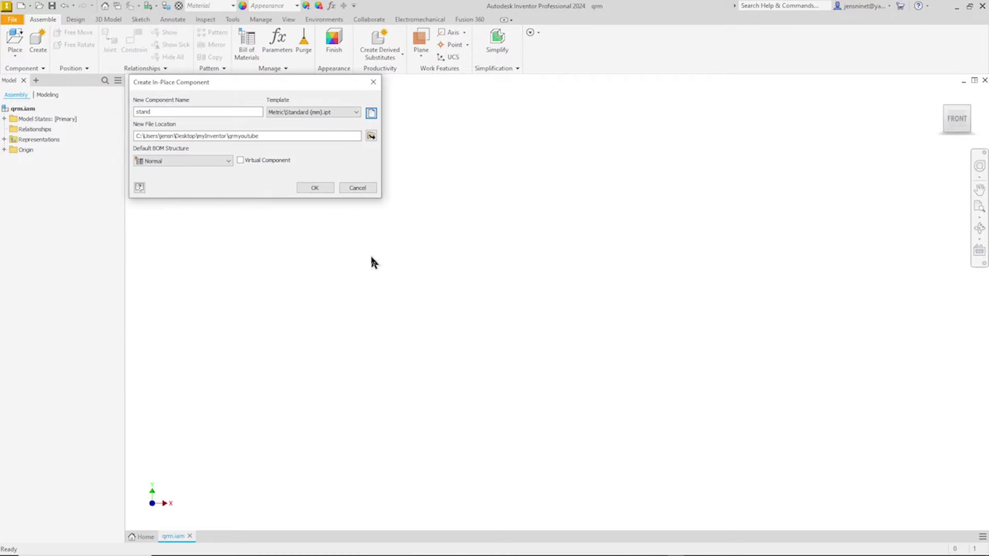
click(314, 188)
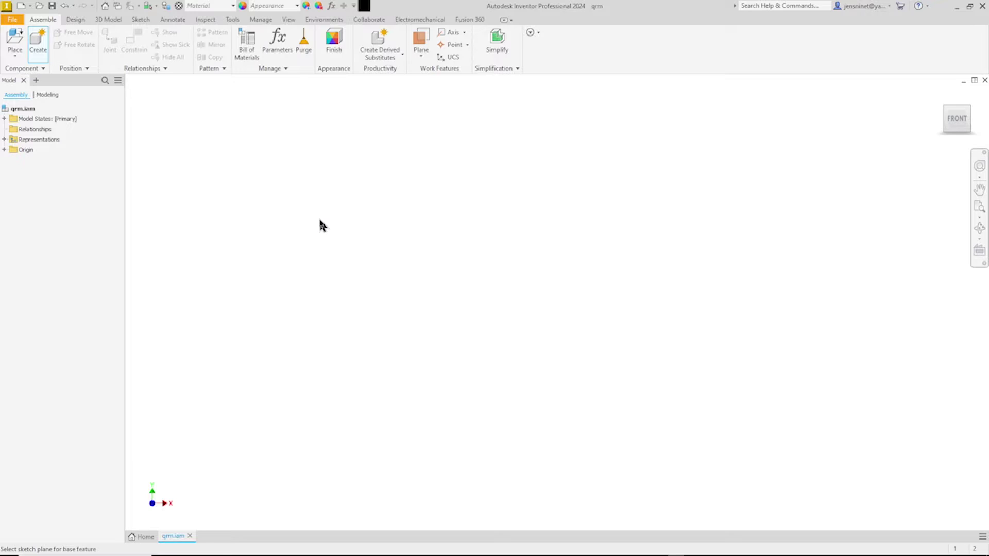
click(319, 225)
Start a new 2D sketch on the front XY origin plane of the stand part
right_click(320, 220)
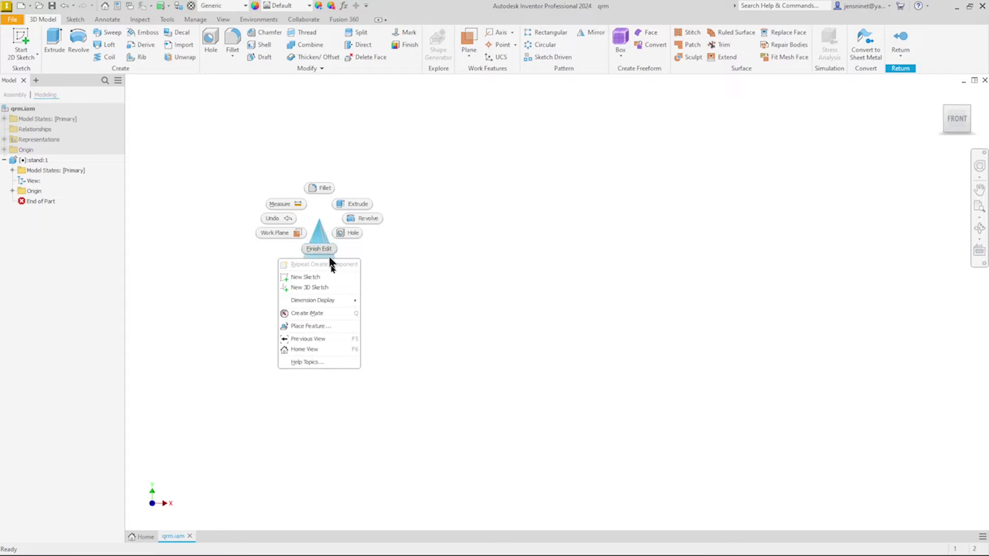
click(318, 280)
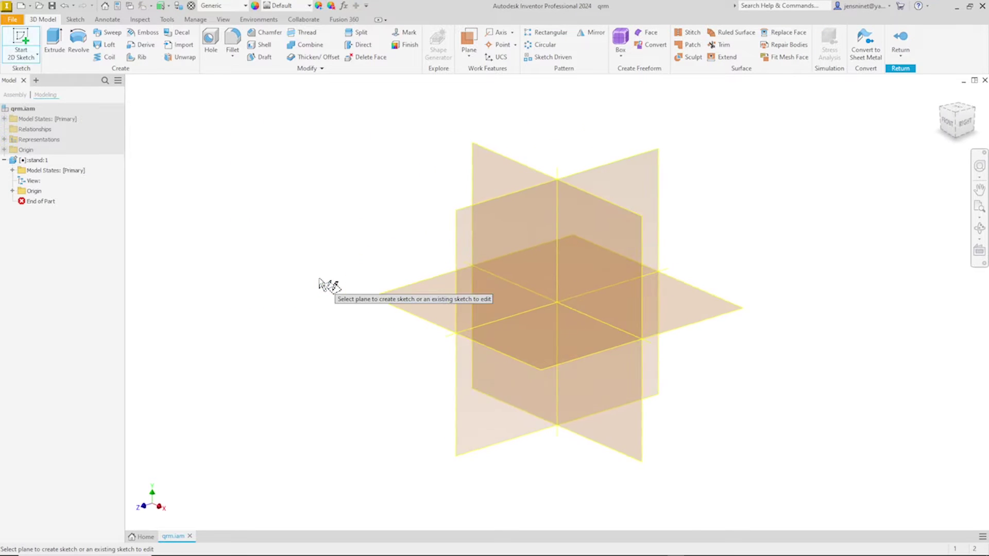
click(525, 166)
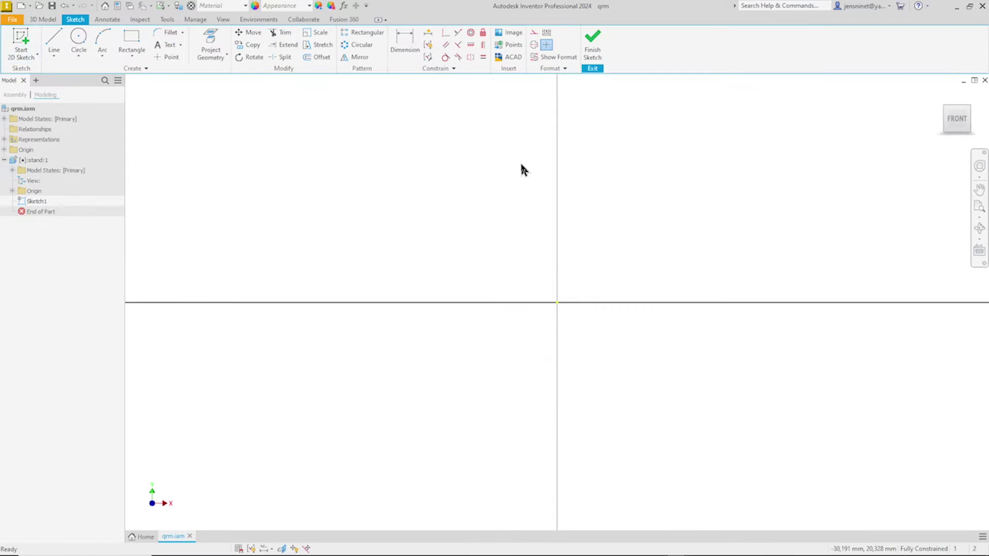
Sketch a 122 × 12 mm two-point center rectangle on the origin and place its width dimension below it
click(133, 55)
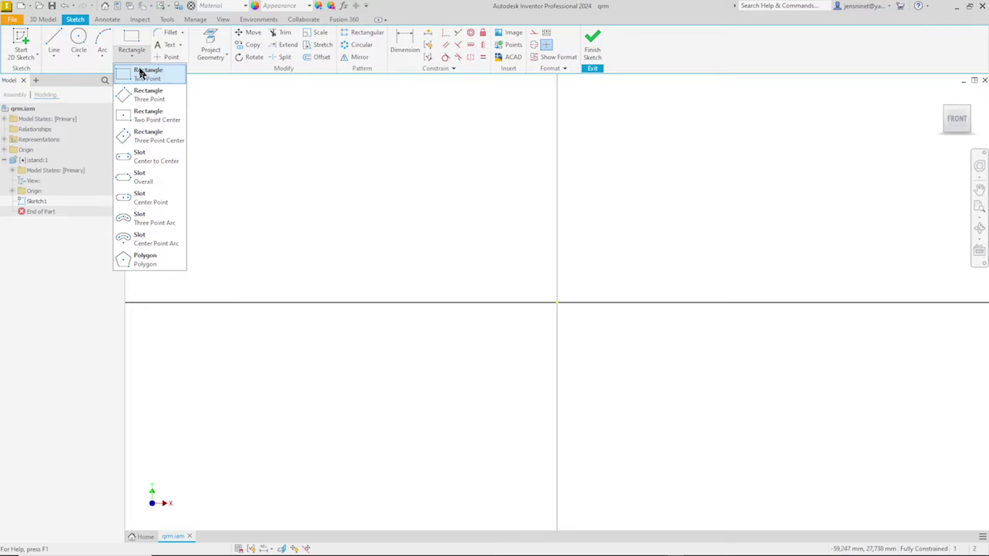
click(143, 121)
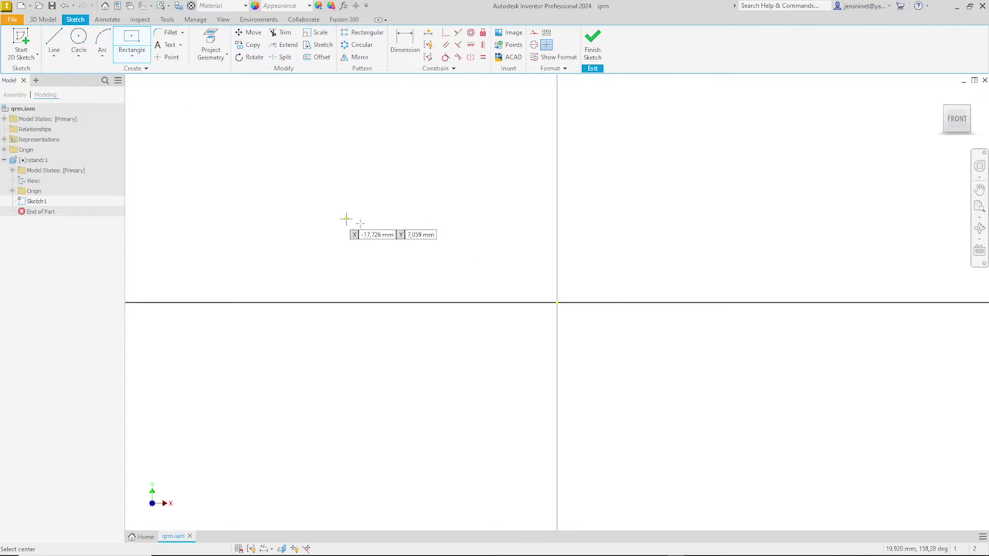
click(557, 302)
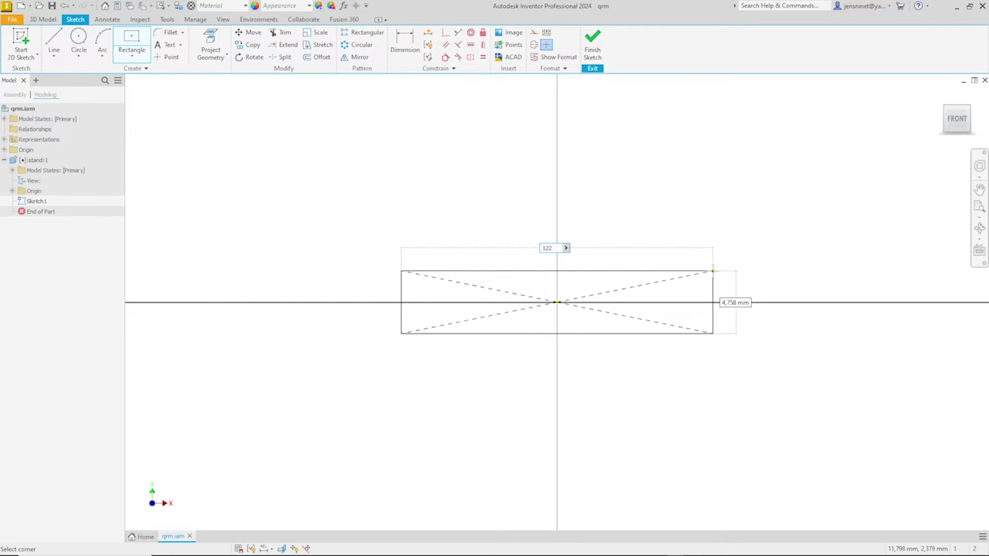
key(Tab)
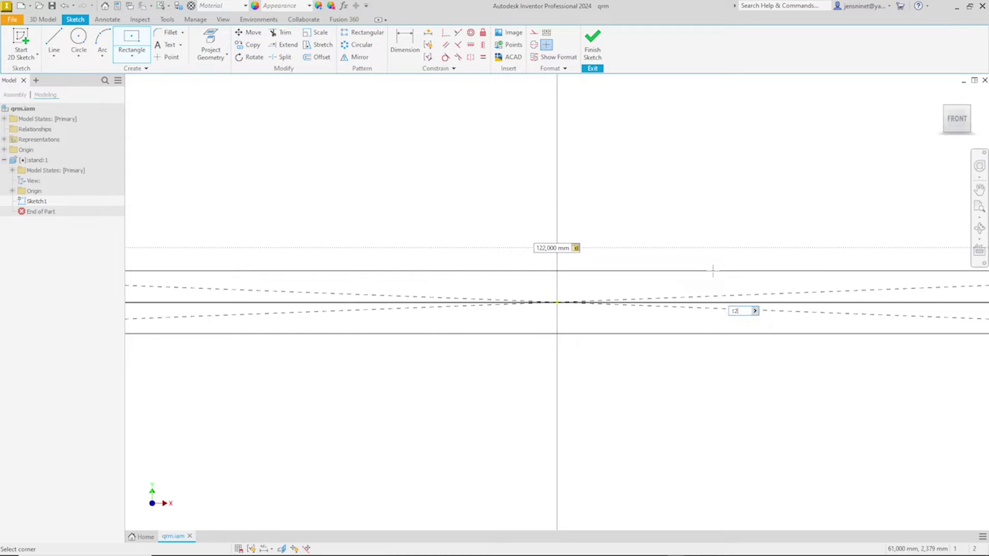
key(Return)
scroll(713, 271, up, 5)
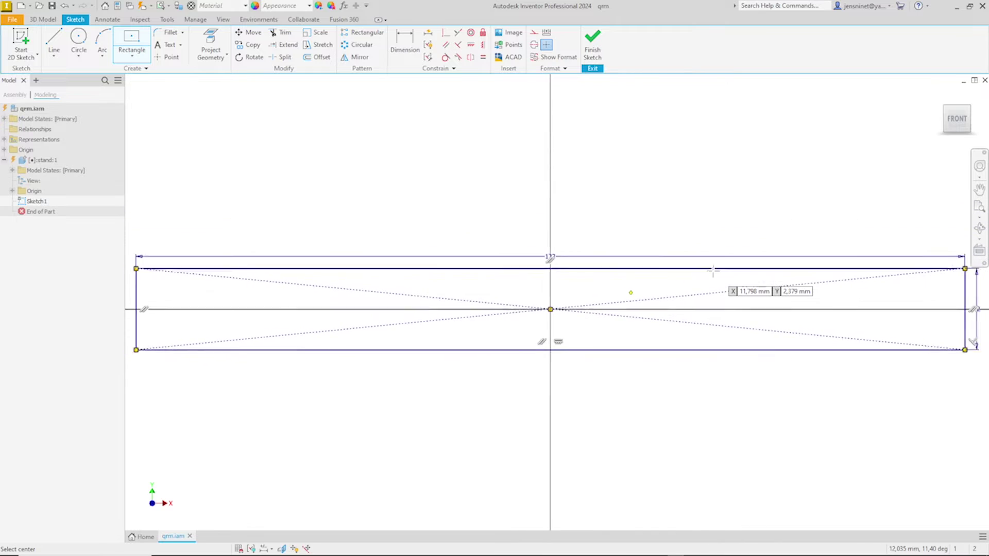
key(Escape)
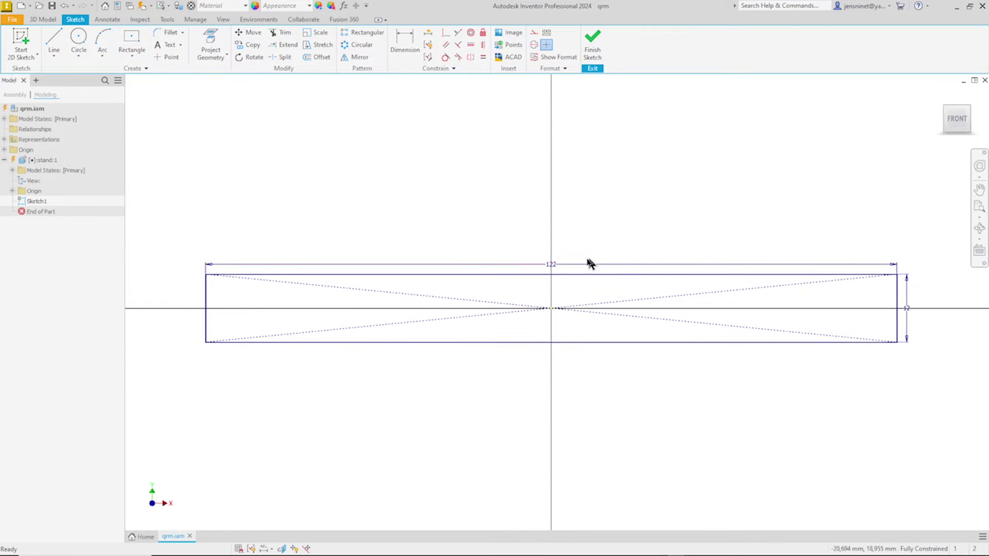
drag(556, 271, 562, 378)
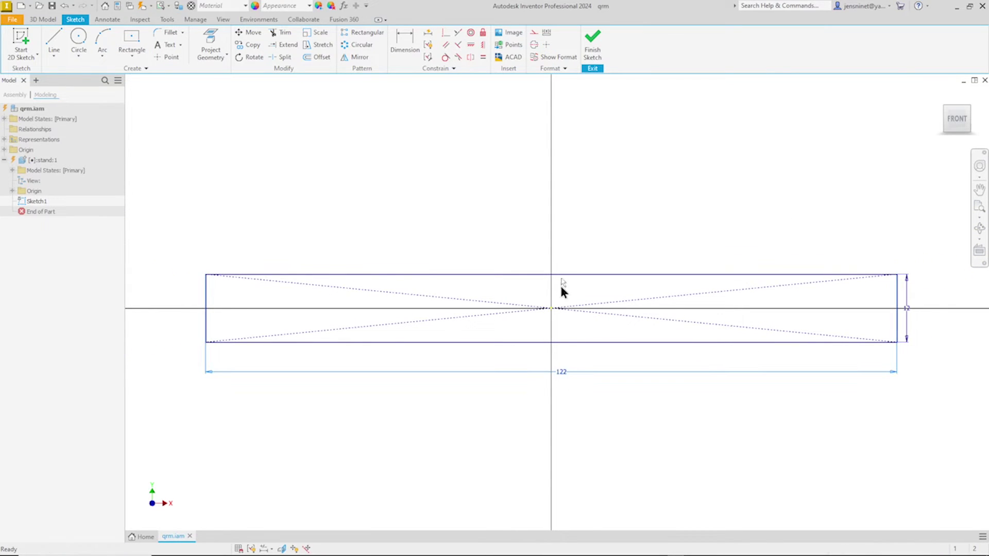
Sketch an upright center rectangle about 13 mm wide and 71 mm high, with its lower corners on the base rectangle's top edge
click(132, 40)
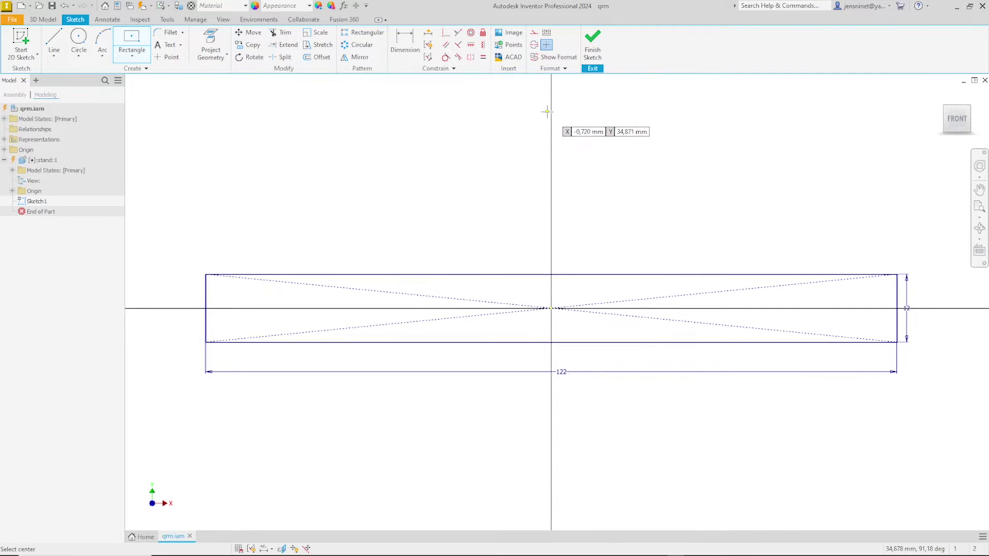
middle_drag(546, 110, 549, 183)
click(551, 183)
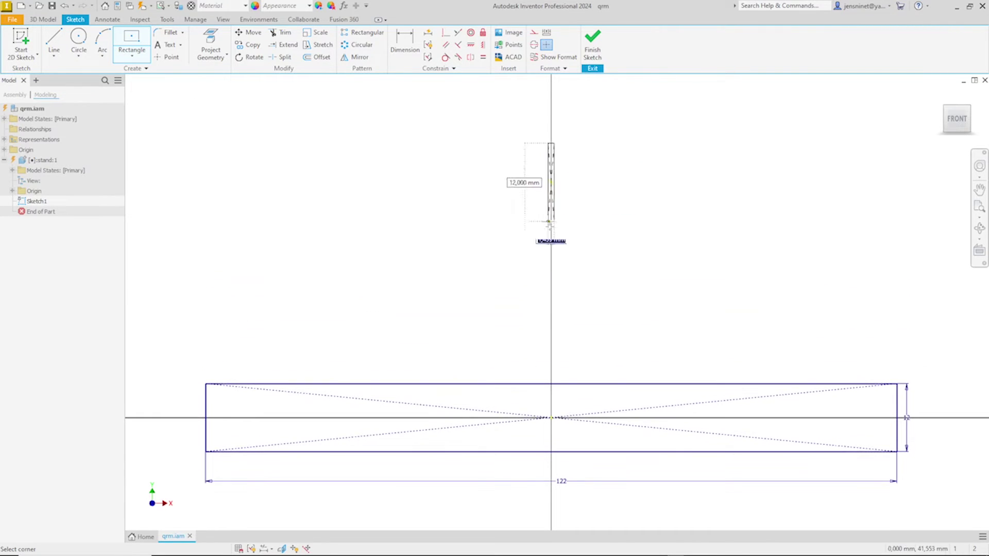
click(587, 384)
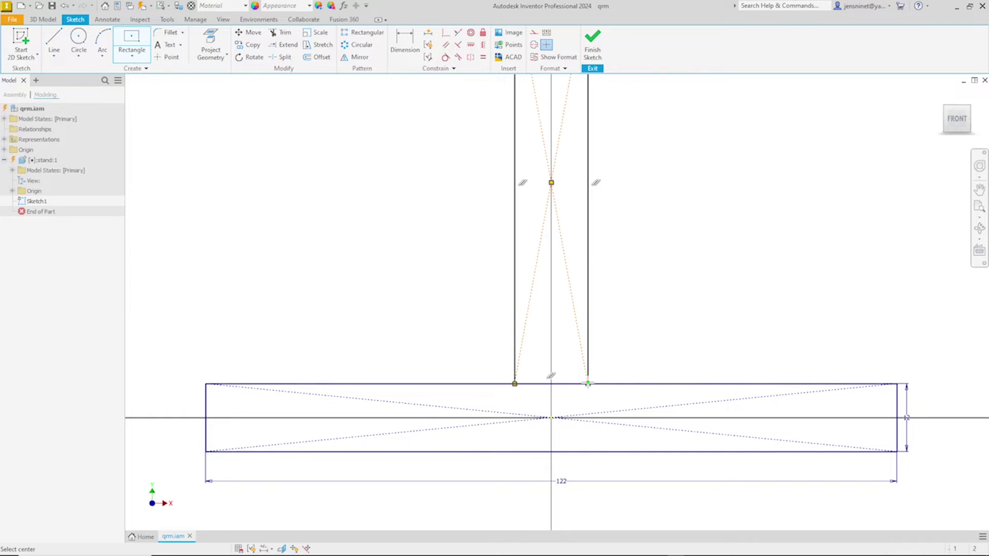
key(Escape)
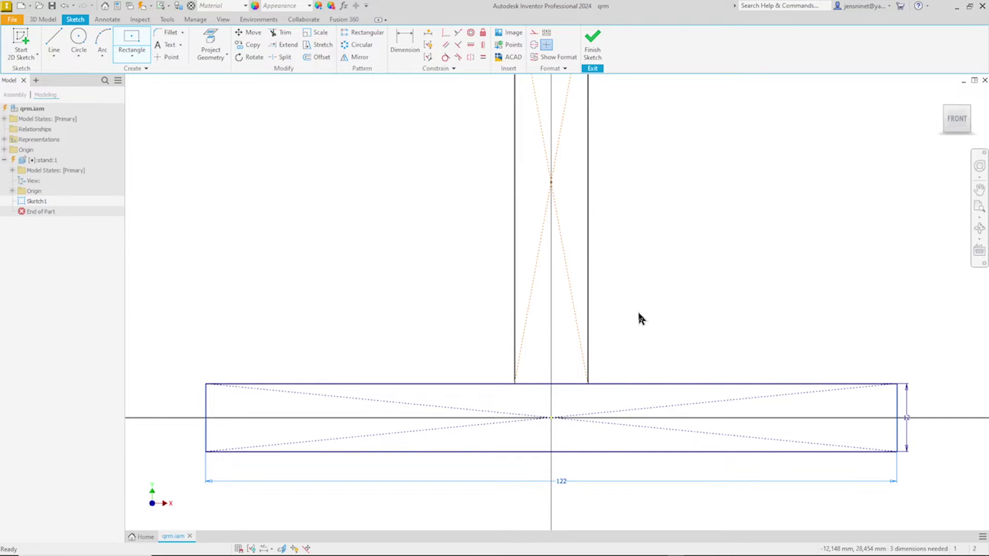
Align the upright rectangle's center point with the sketch origin using a vertical constraint
scroll(638, 313, down, 2)
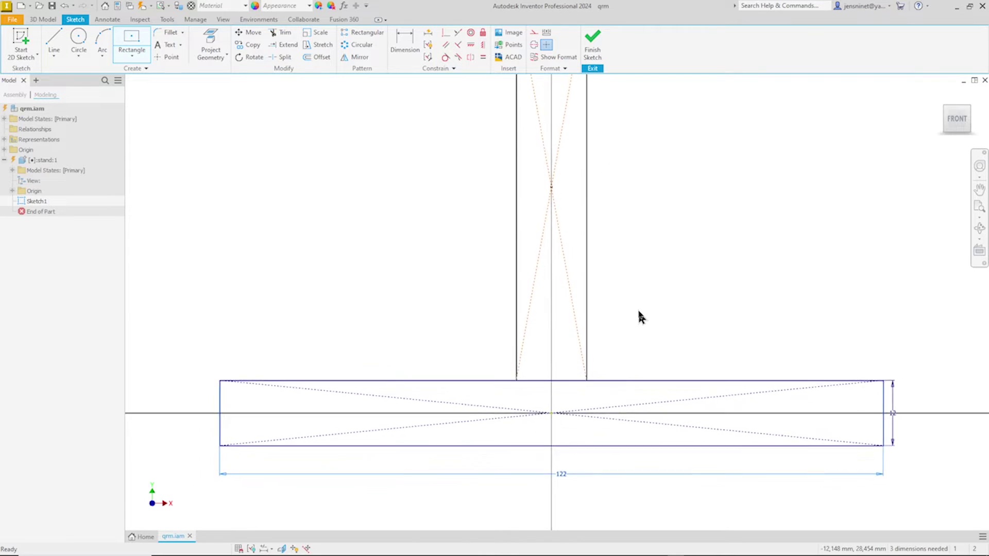
click(483, 45)
click(551, 200)
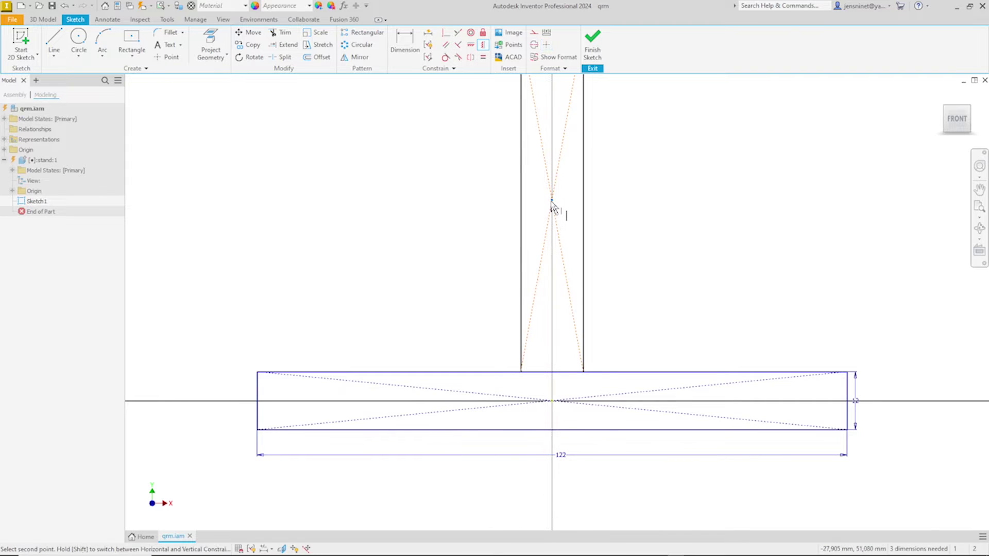
click(553, 402)
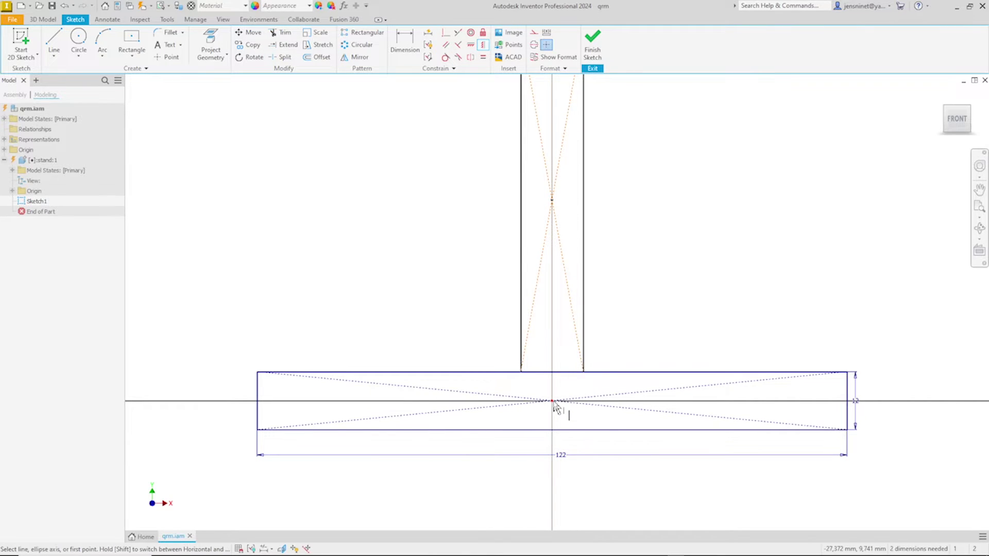
Dimension the upright rectangle's height at 166 mm
right_click(634, 305)
click(615, 319)
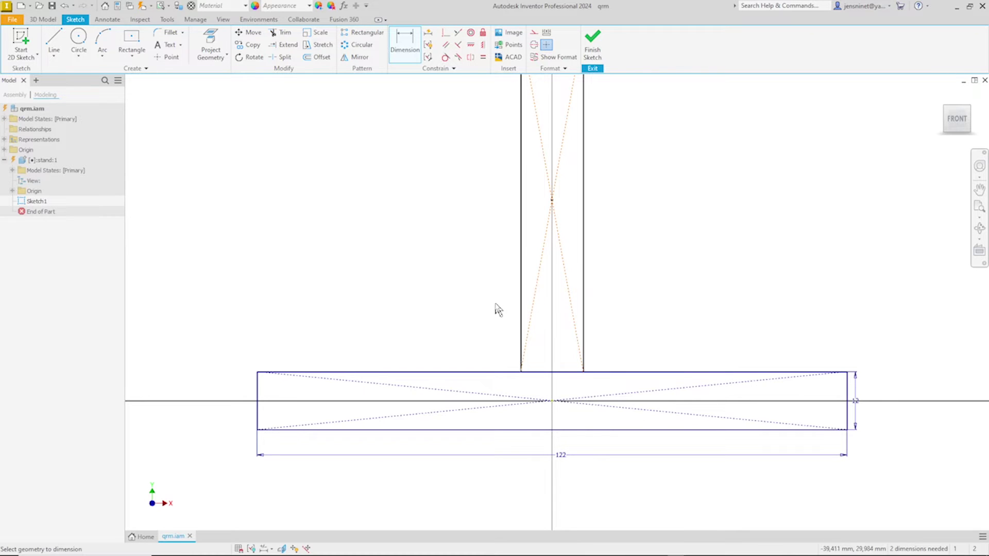
click(521, 300)
click(491, 294)
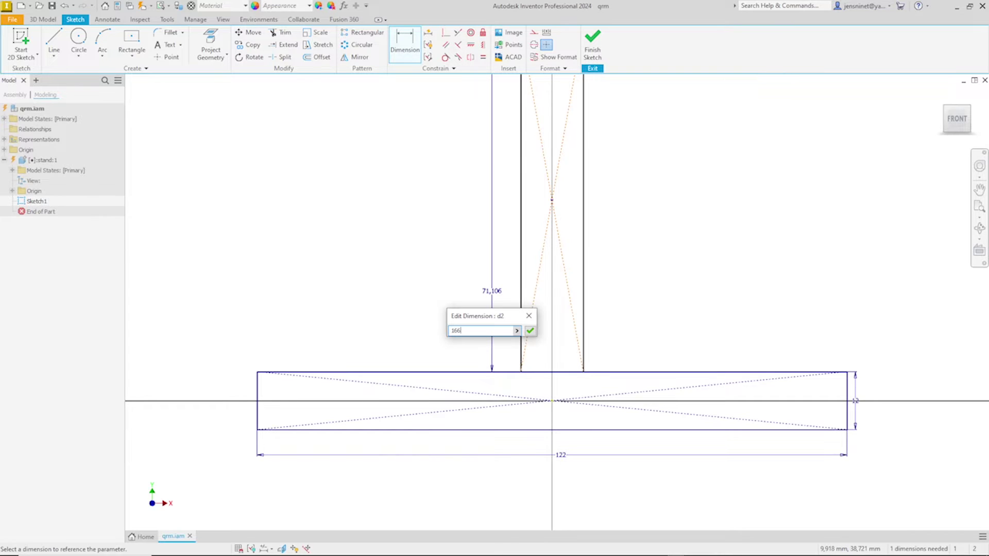
key(Return)
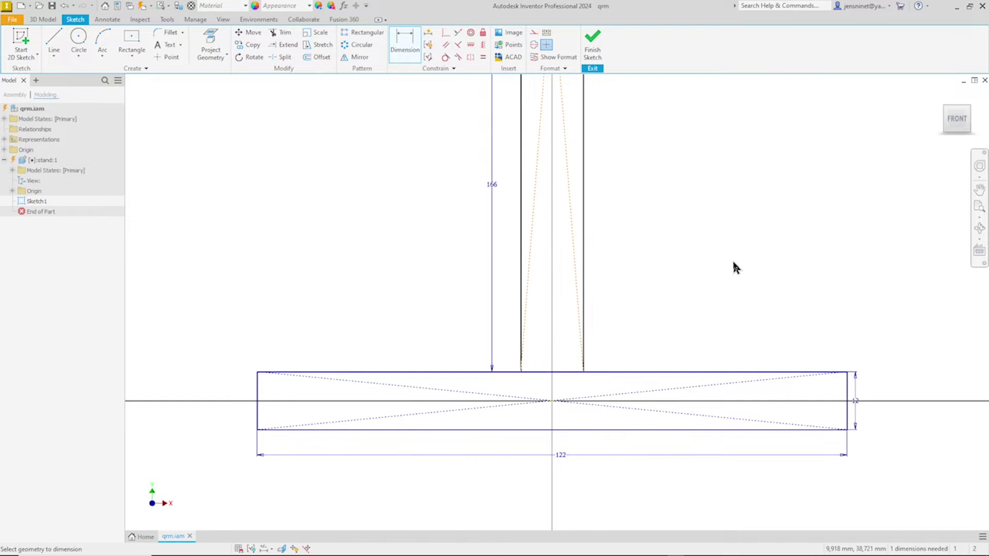
Dimension the upright rectangle's width at 16 mm between its two long sides
click(522, 283)
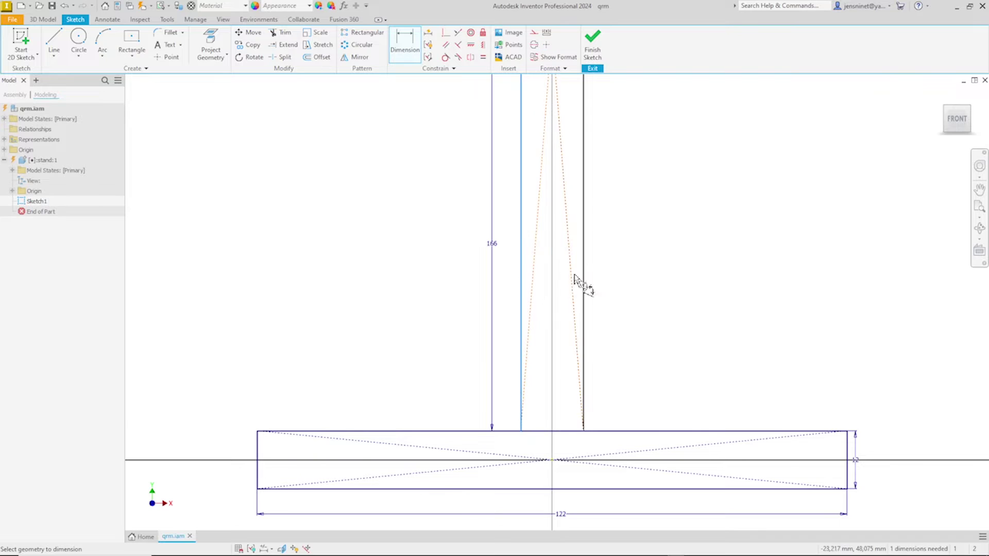
click(581, 285)
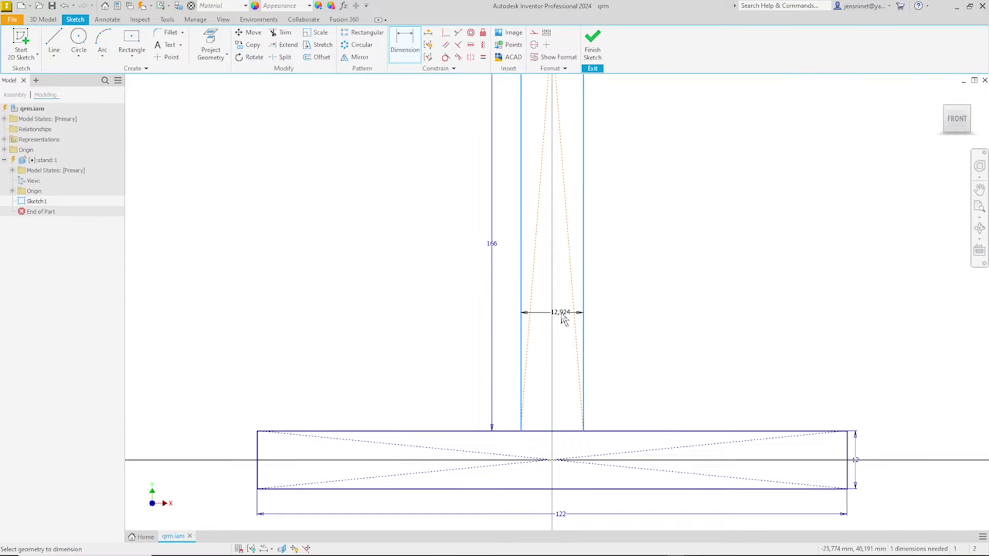
click(466, 347)
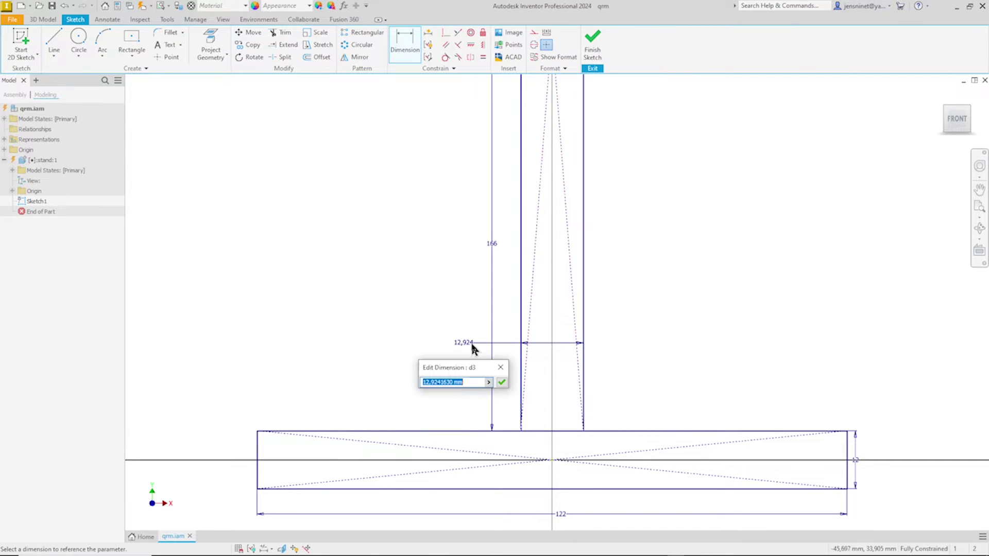
key(Return)
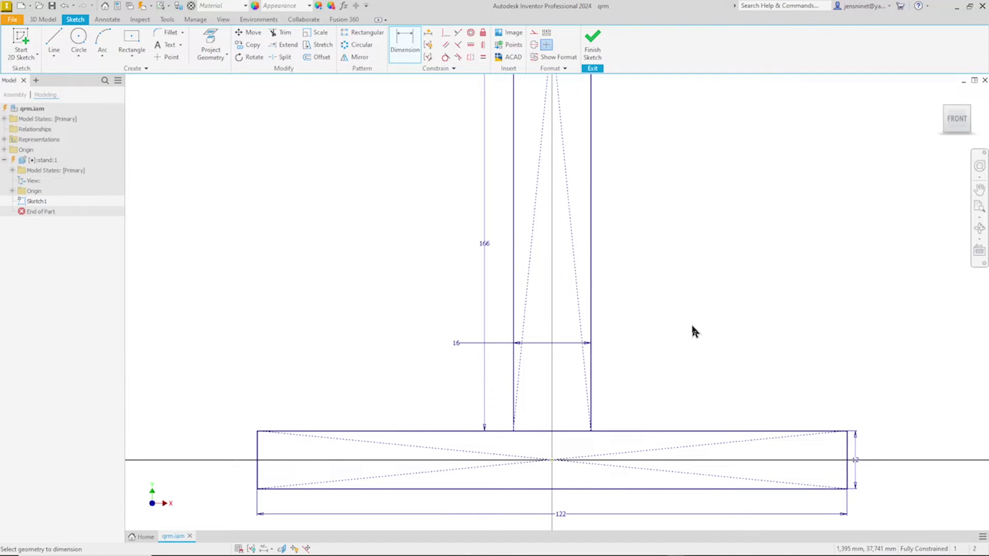
Sketch a small two-point rectangle 18 mm wide, extending outward from the upright's right side above the base
right_click(692, 331)
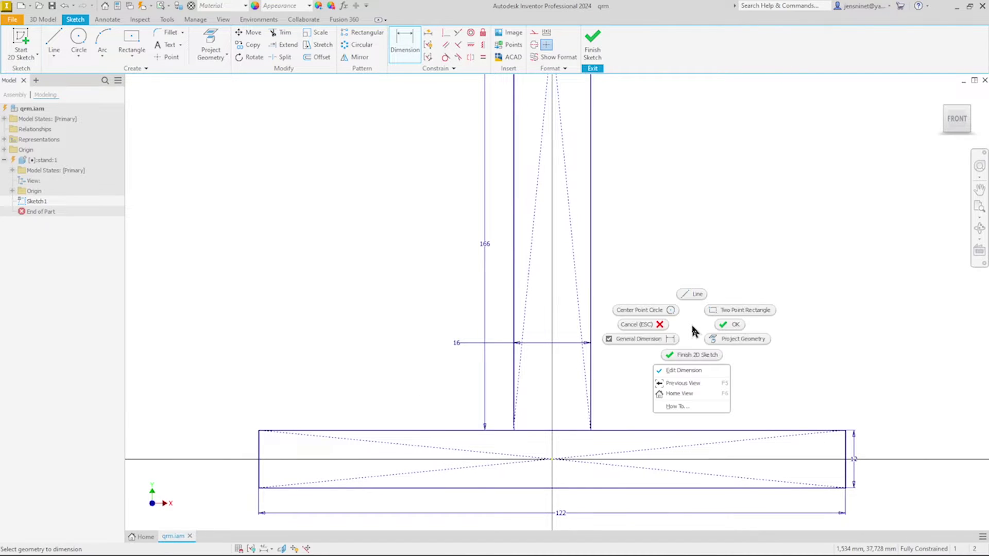
click(728, 315)
click(591, 361)
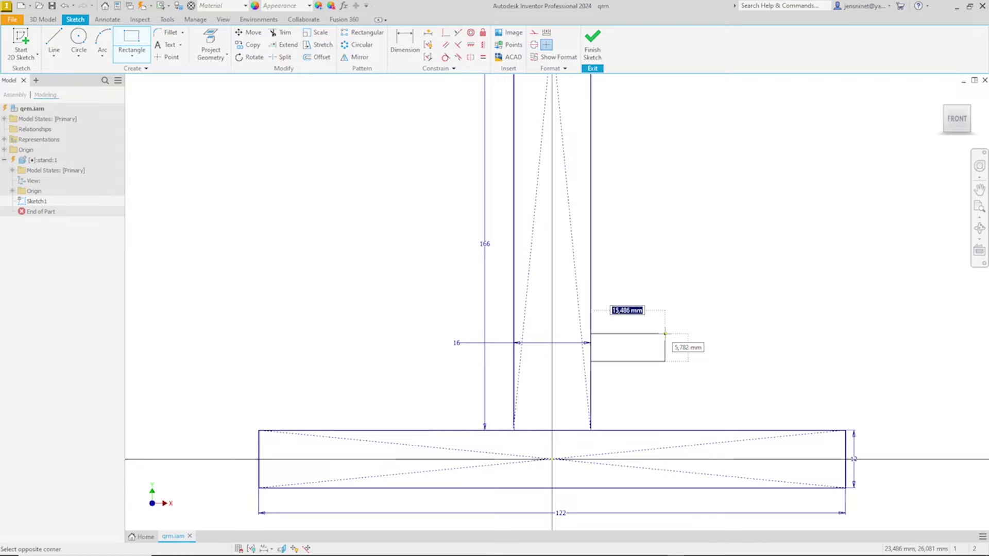
key(Tab)
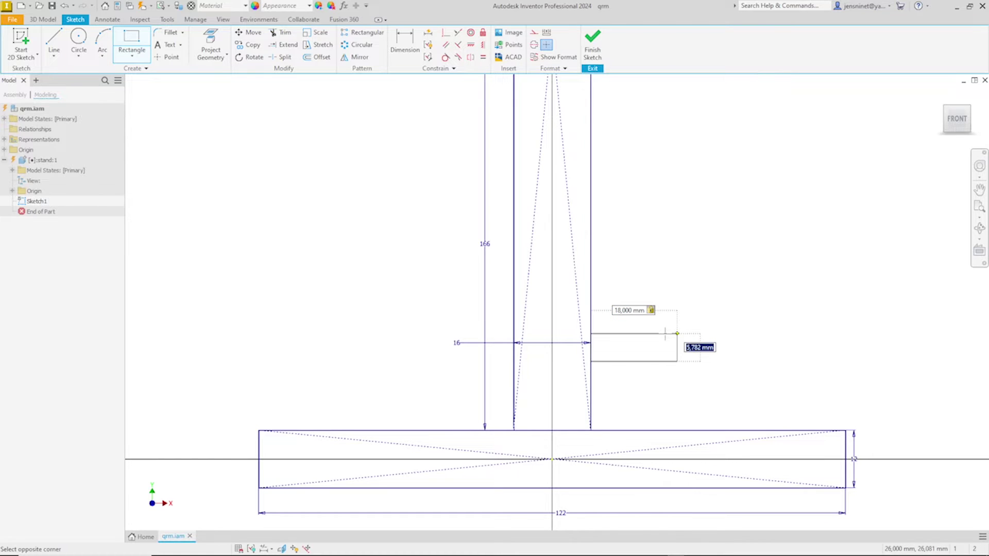
key(Return)
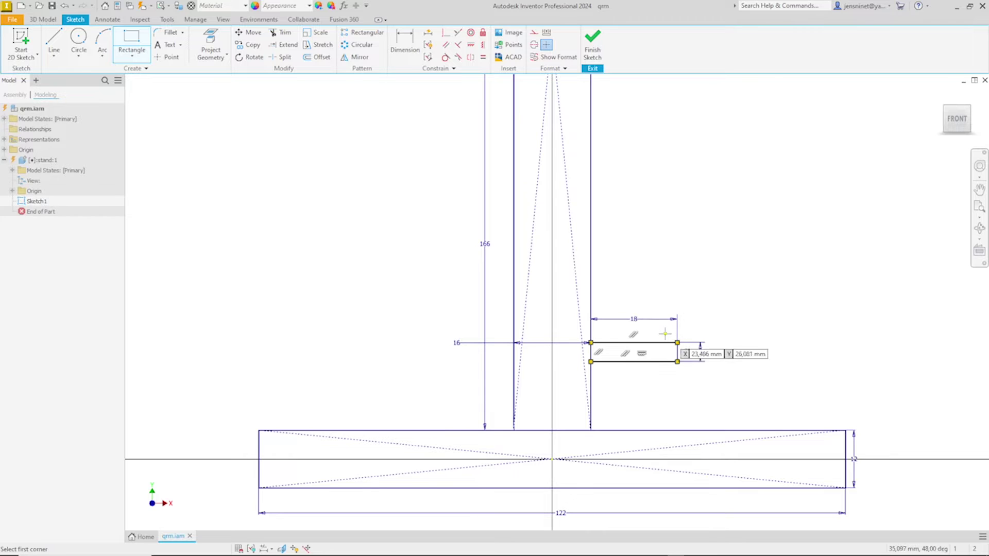
Dimension the distance from the base's top edge to the small side rectangle's lower edge at 12 mm
right_click(741, 320)
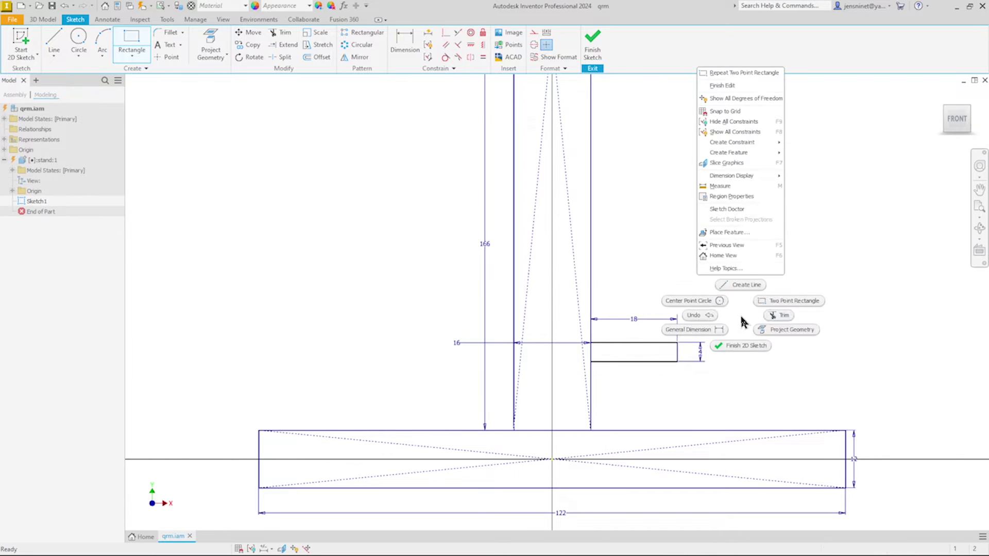
click(720, 332)
click(662, 362)
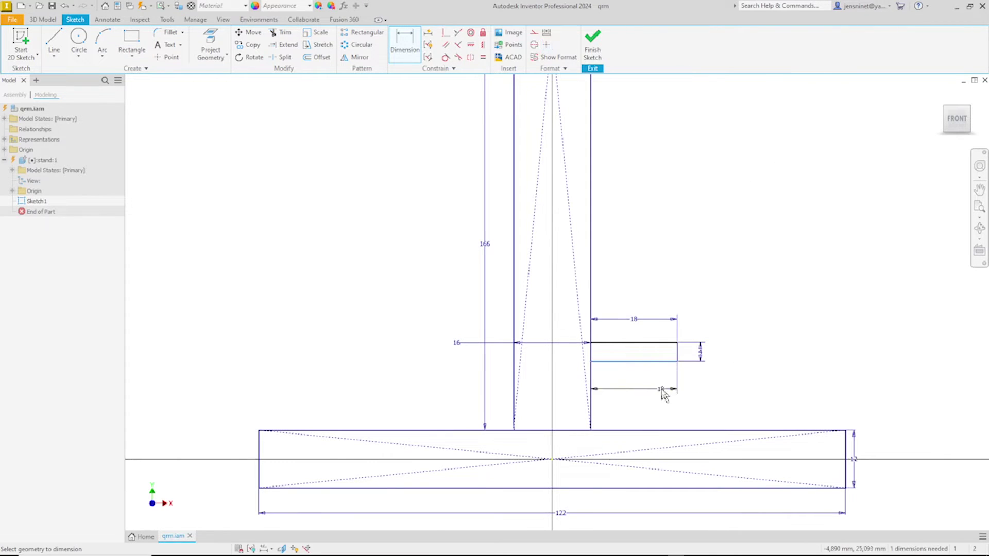
click(663, 430)
click(669, 409)
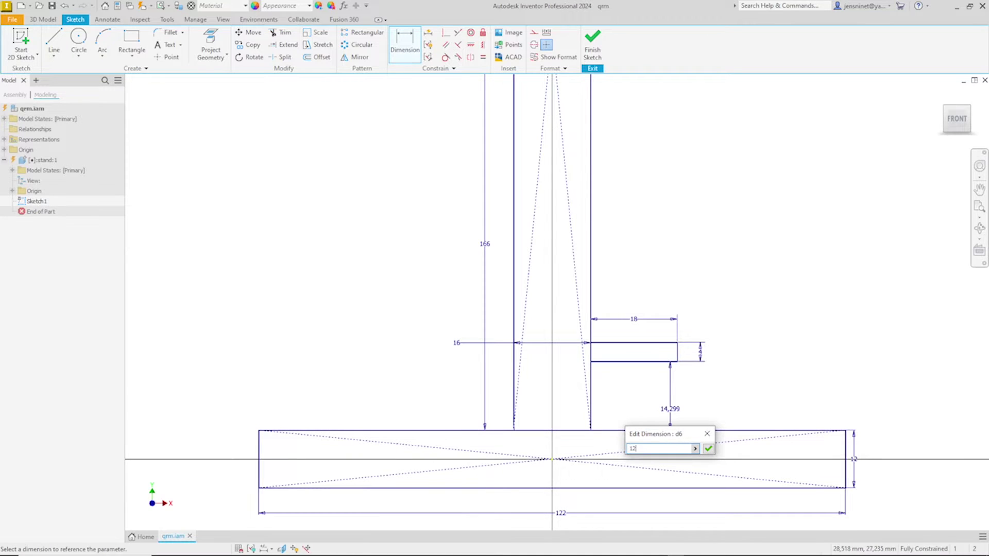
text(12)
key(Return)
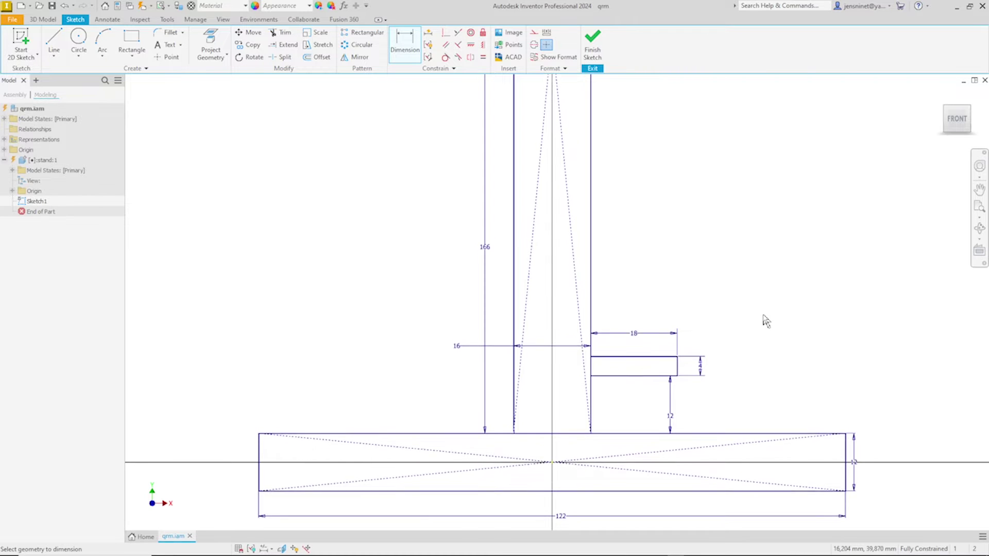
Sketch a second two-point rectangle, 12 mm wide and 6 mm high, extending from the upright's right side above the first one
scroll(763, 320, down, 3)
right_click(736, 319)
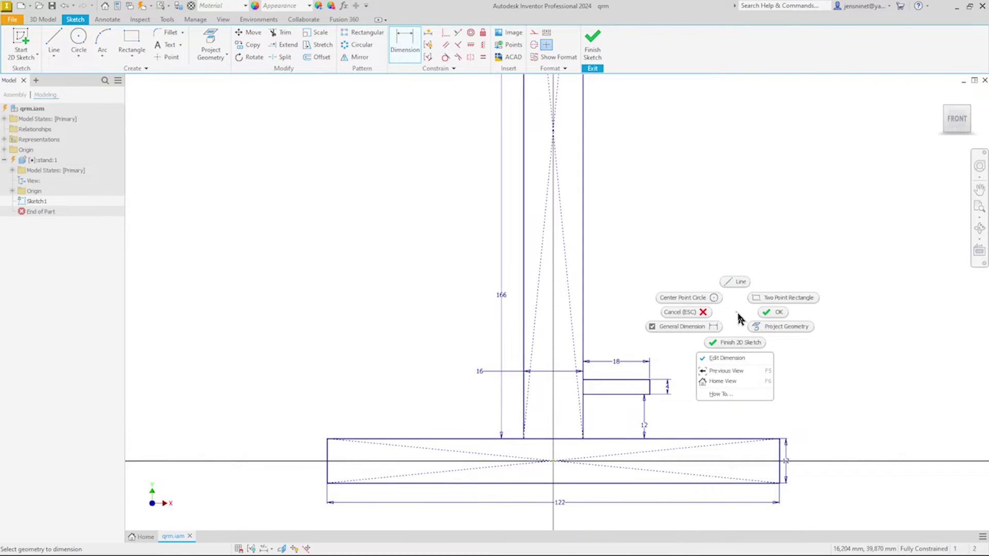
click(755, 303)
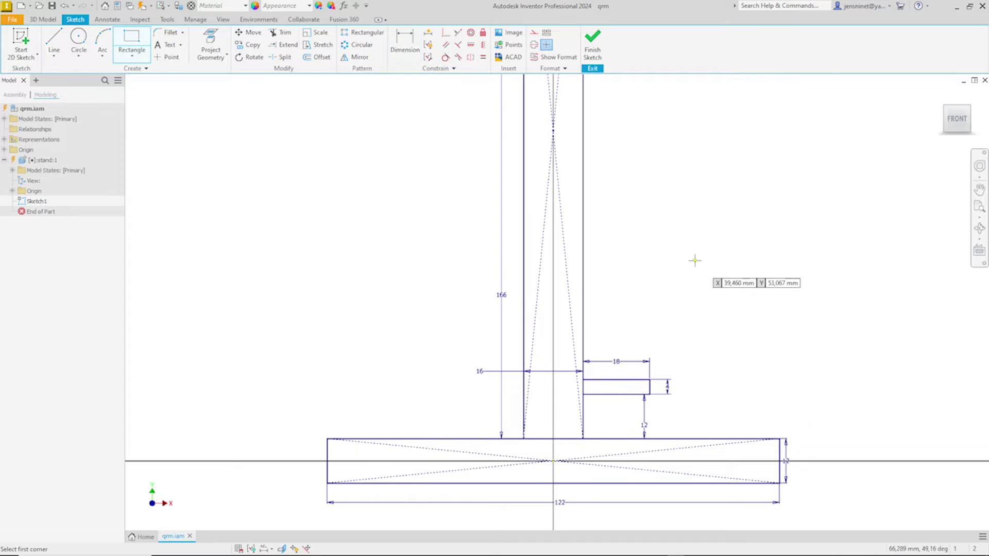
click(582, 226)
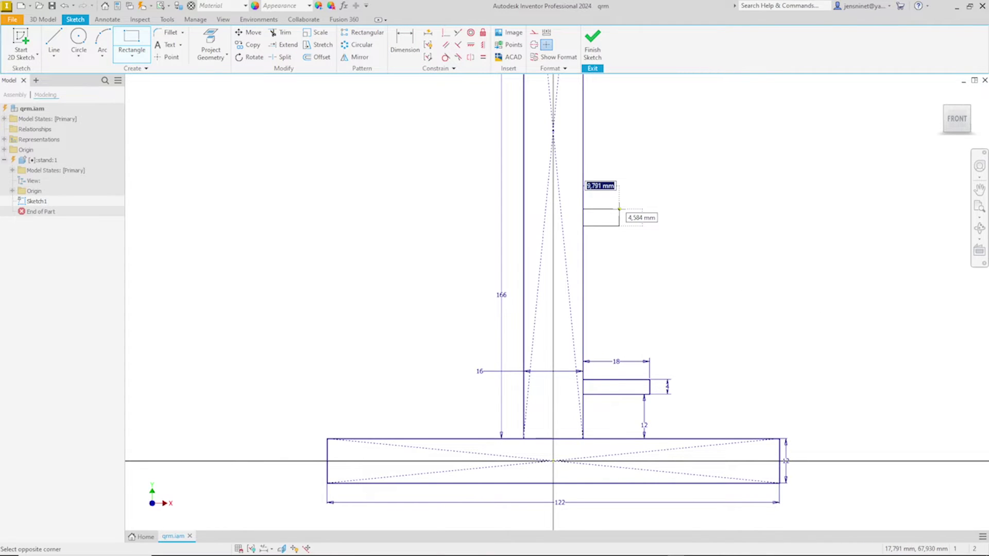
text(12)
key(Tab)
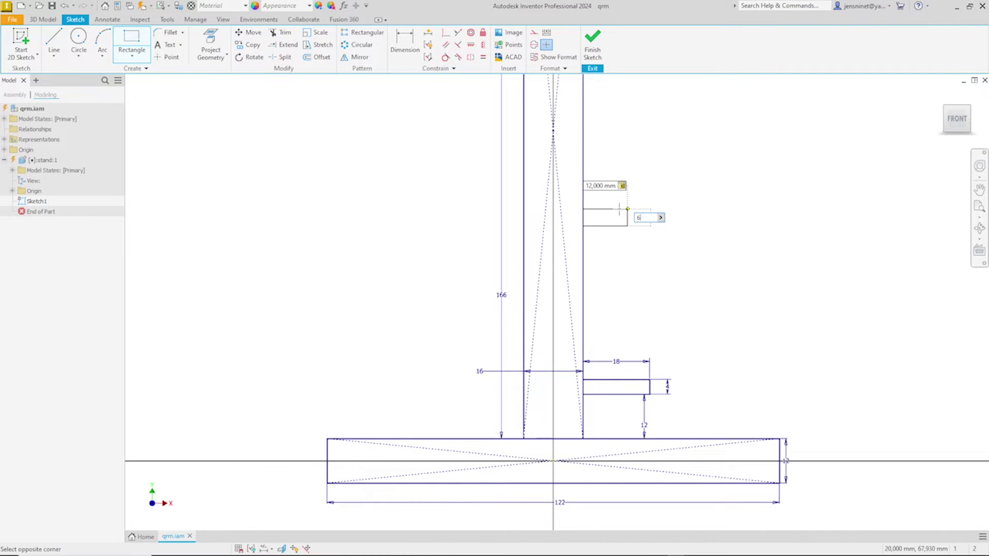
text(6)
key(Return)
Dimension the distance from the base's top edge to the 12 × 6 mm rectangle's lower edge at 72 mm
right_click(705, 211)
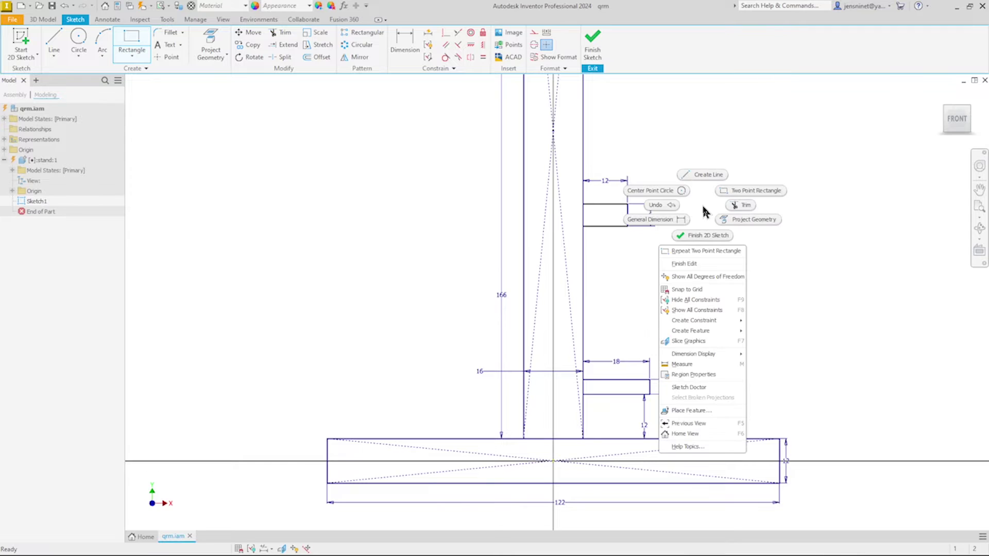
click(681, 218)
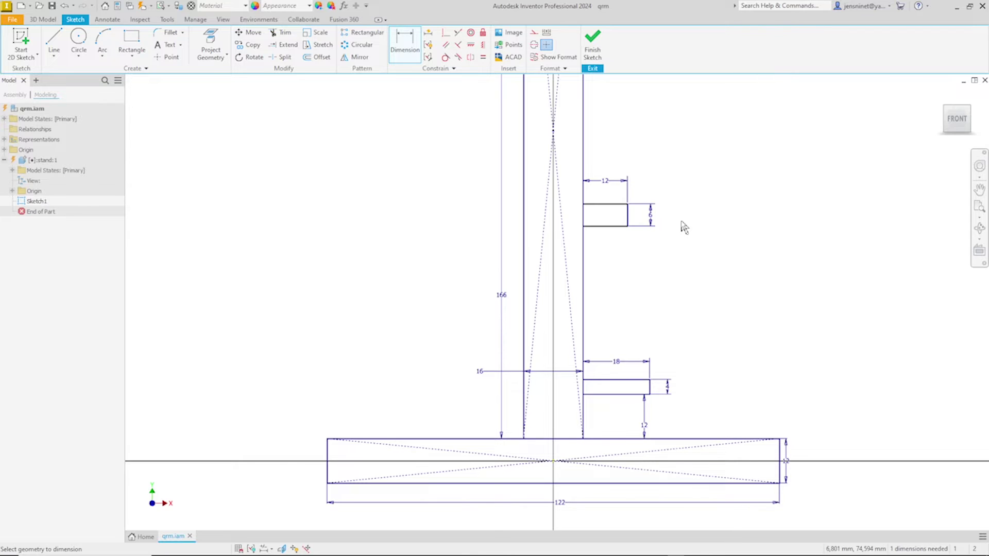
click(622, 226)
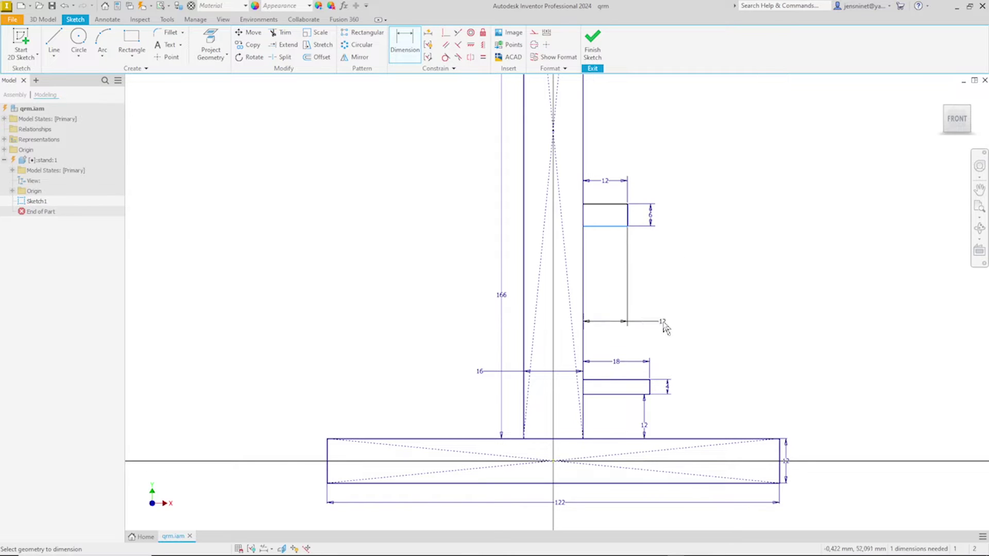
click(691, 438)
click(706, 399)
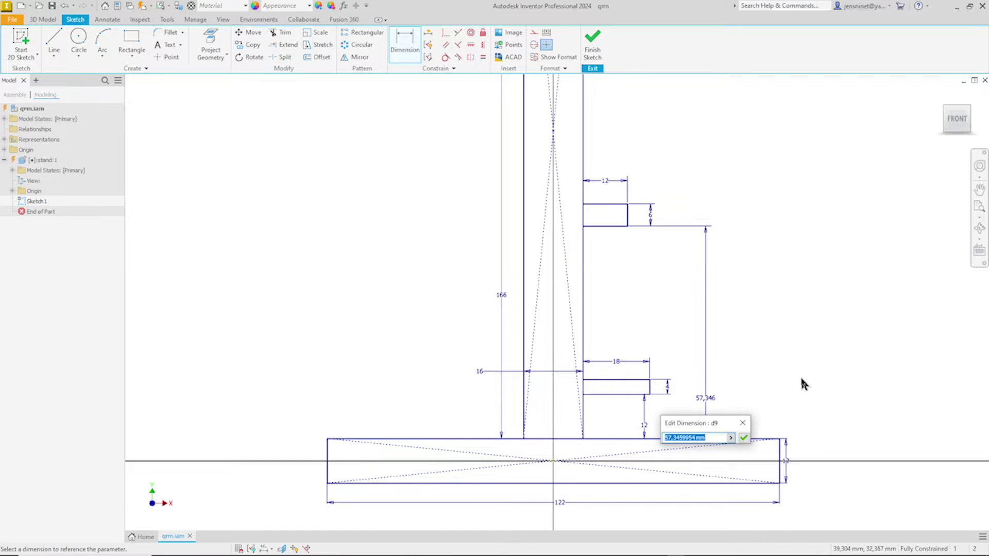
text(72)
key(Return)
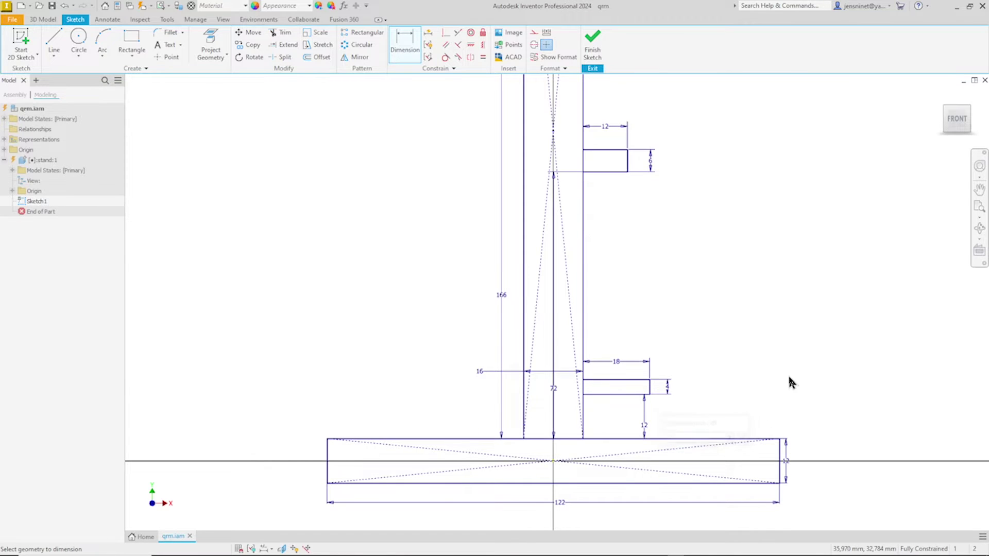
Sketch a horizontal line across the upright near its upper end, joining its two long sides
scroll(786, 345, up, 3)
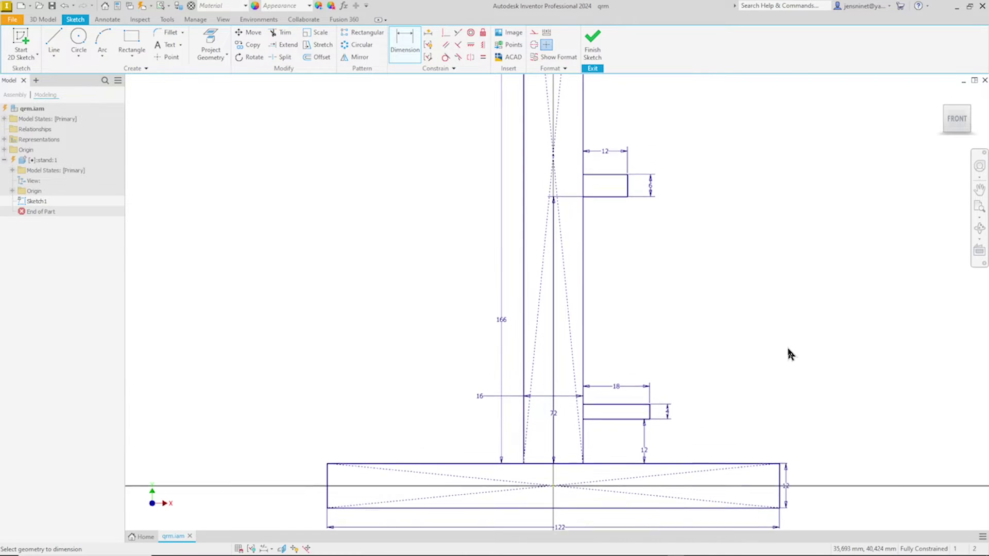
scroll(780, 350, up, 4)
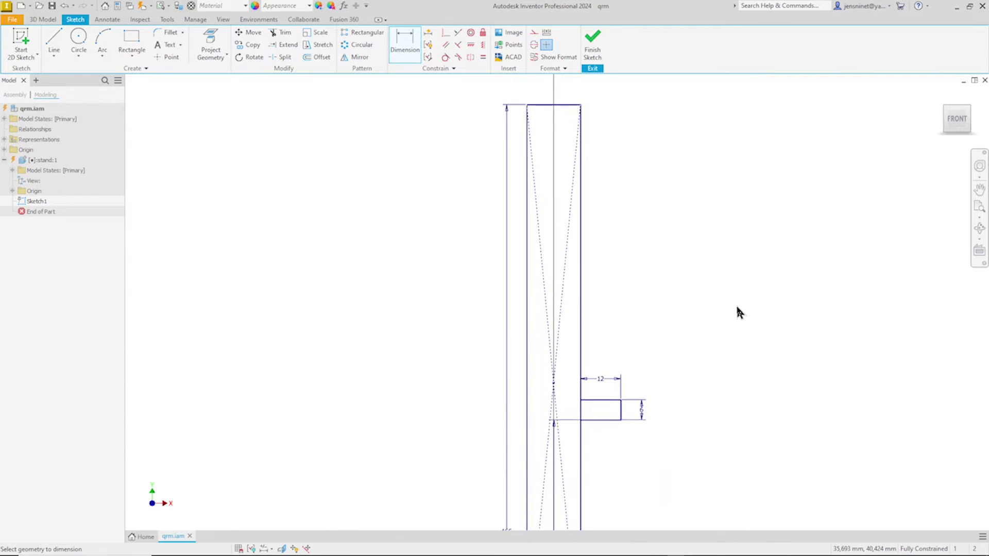
right_click(703, 272)
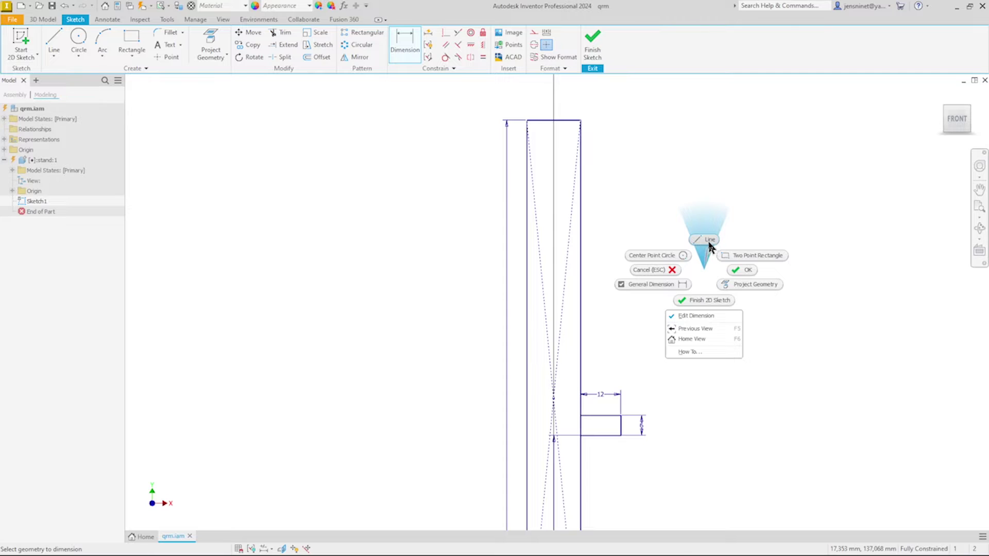
click(708, 245)
click(580, 194)
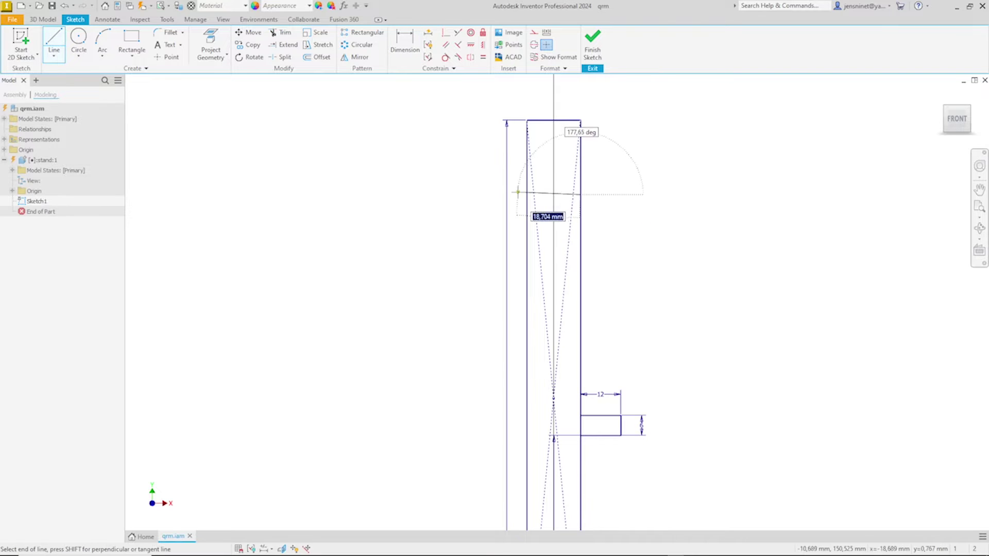
click(527, 194)
key(Escape)
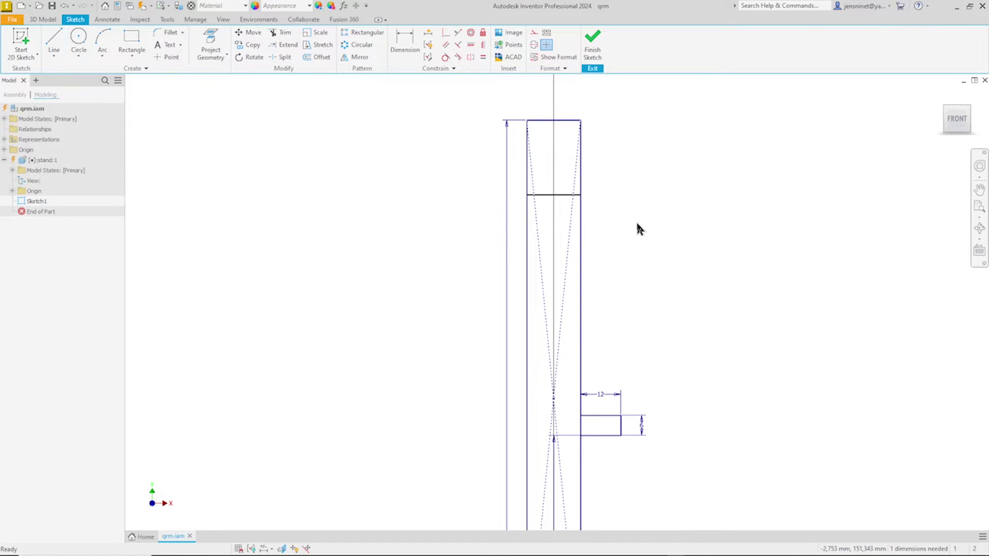
Dimension the distance between the upright's top edge and the horizontal cross line at 24 mm
right_click(637, 229)
click(566, 236)
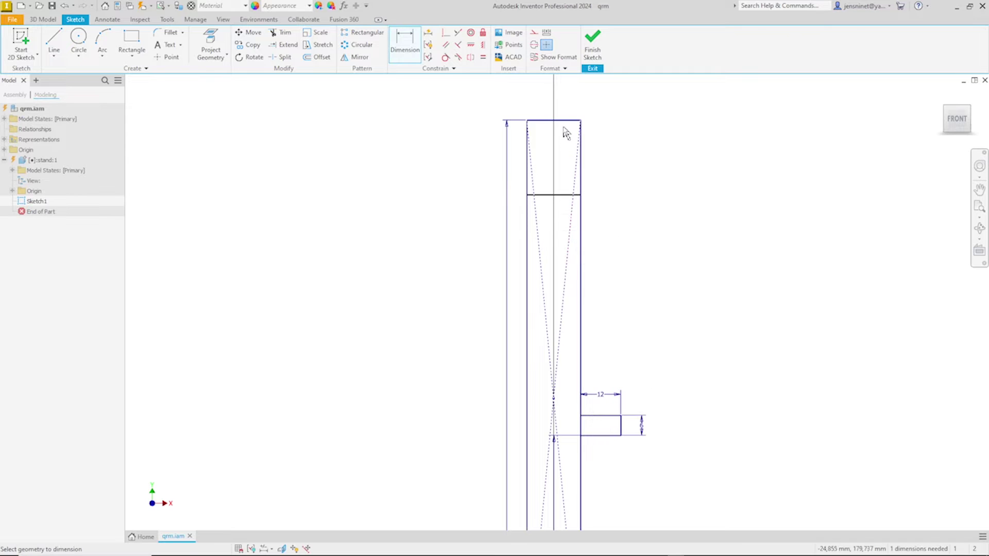
click(564, 123)
click(568, 194)
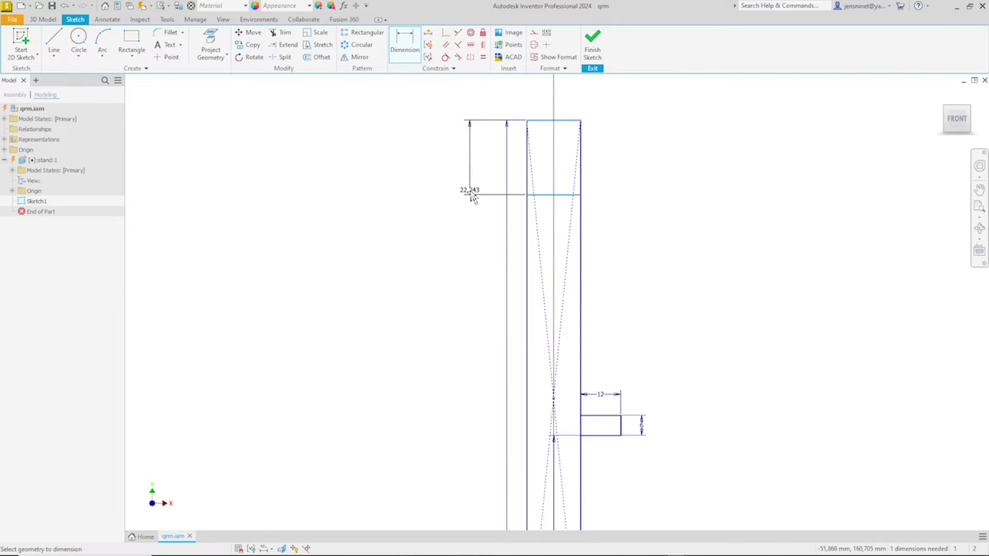
click(468, 196)
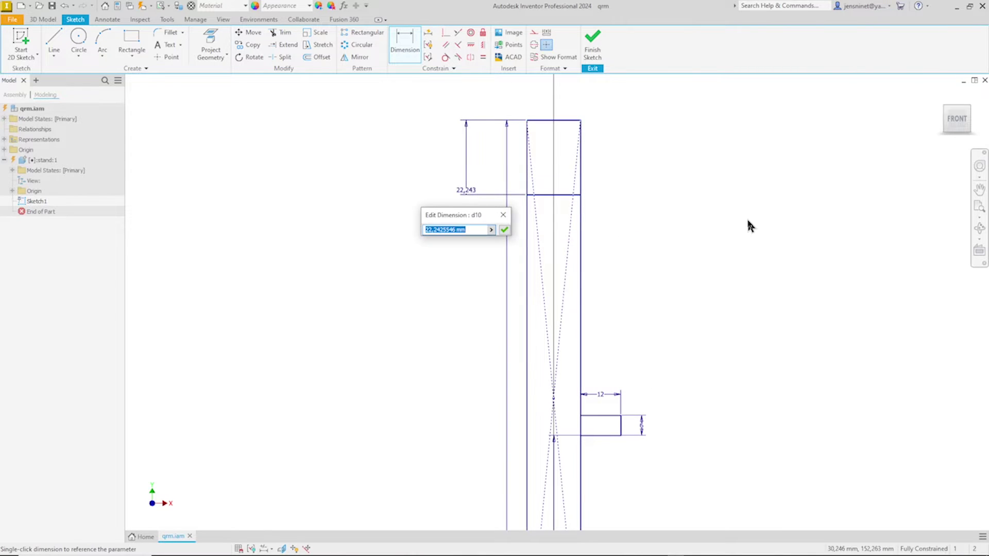
text(24)
key(Return)
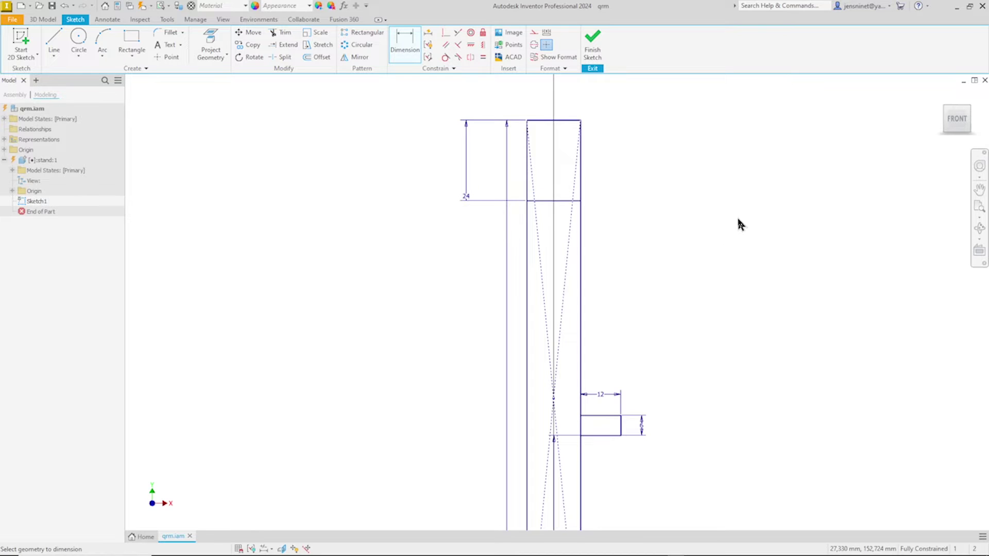
Sketch a half-dovetail near the upright's top with slanted, vertical and horizontal lines, starting and ending on its right side
right_click(710, 214)
click(710, 178)
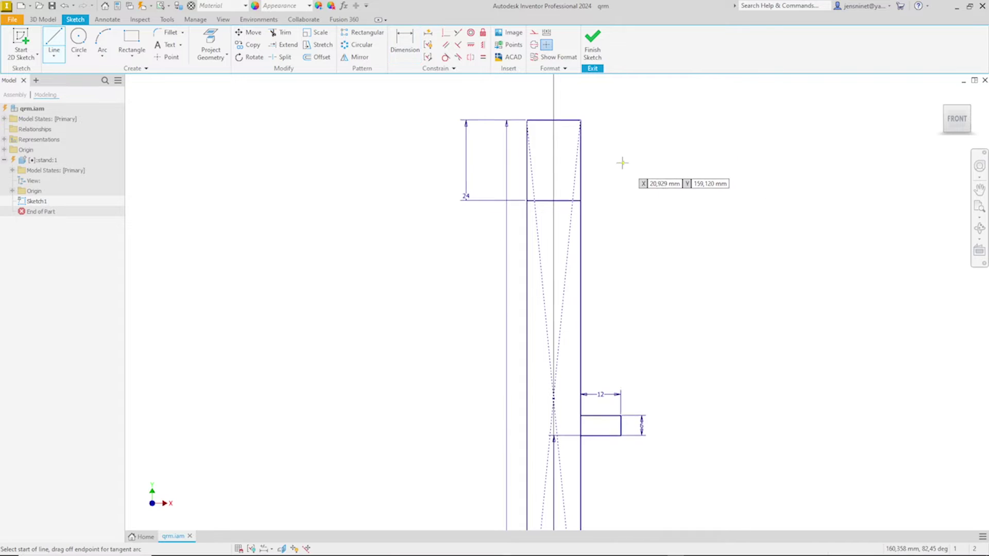
middle_drag(622, 161, 610, 202)
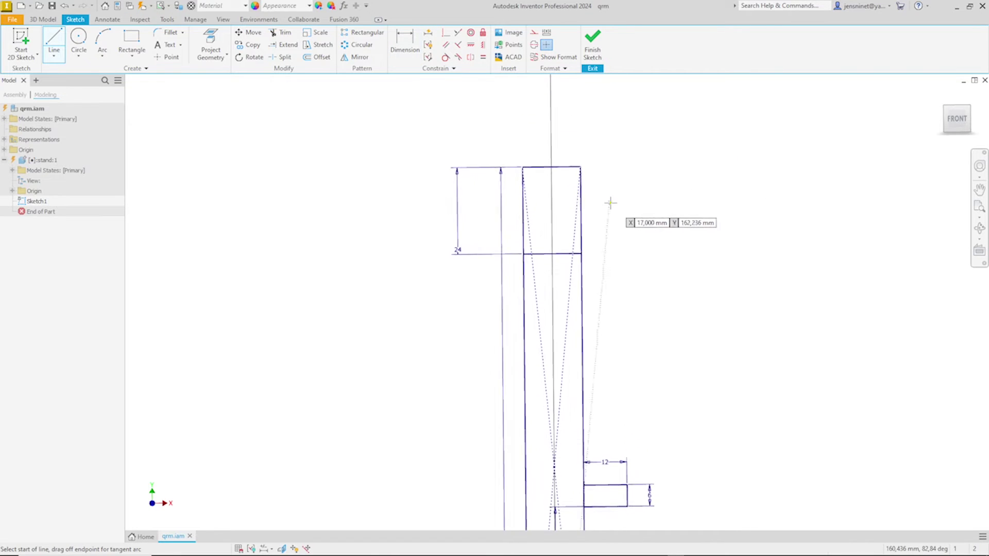
click(581, 191)
click(542, 180)
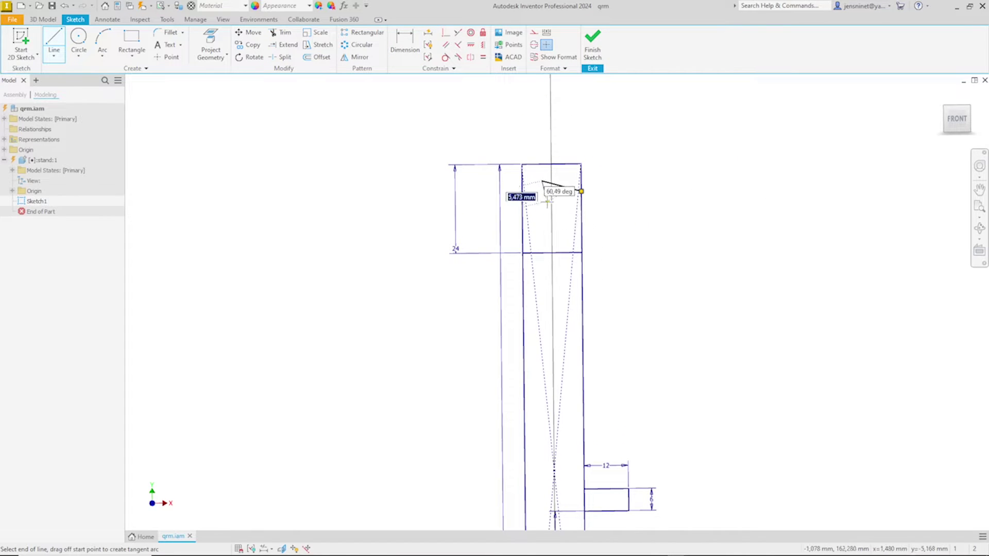
click(542, 211)
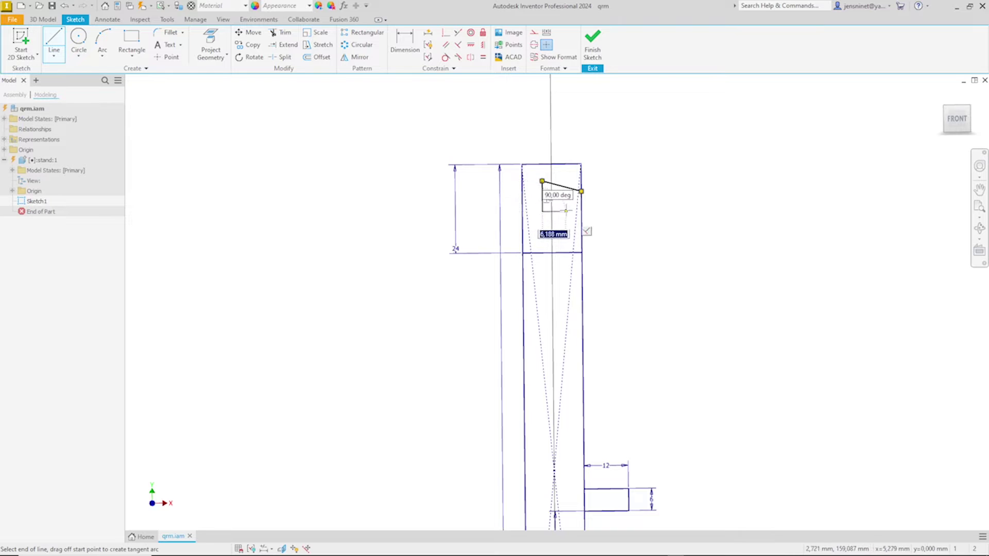
double_click(580, 211)
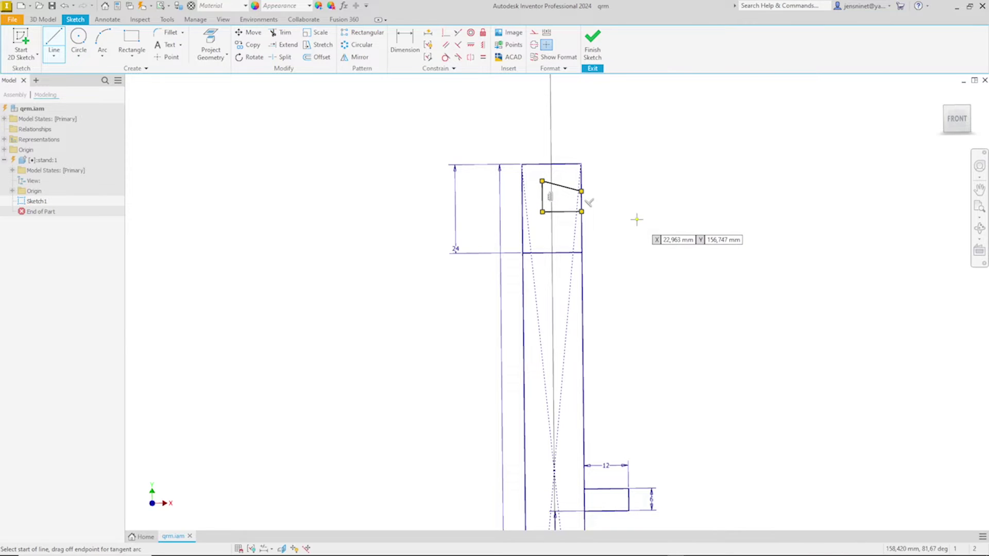
key(Escape)
Convert the half-dovetail's horizontal line to construction and mirror the slanted and vertical lines about it
right_click(568, 211)
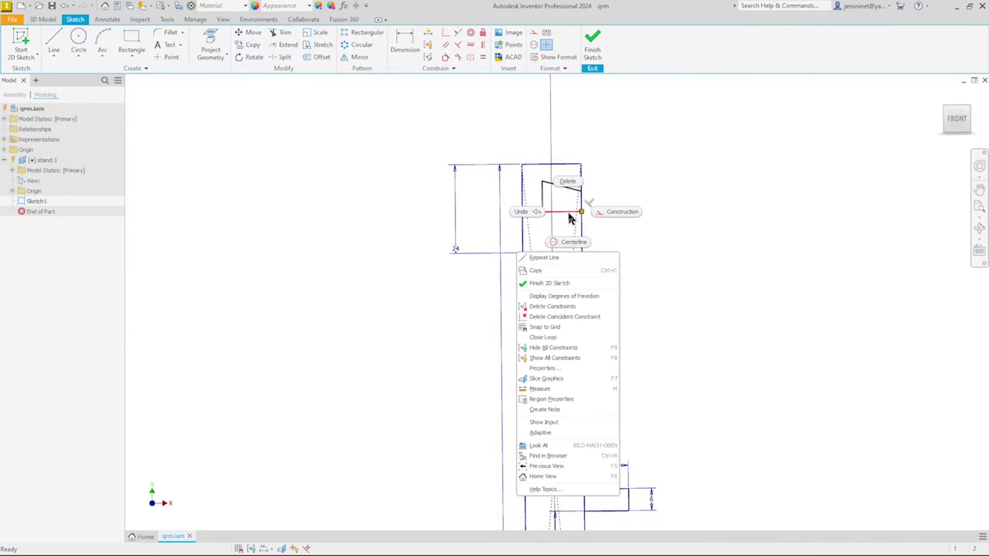
click(607, 212)
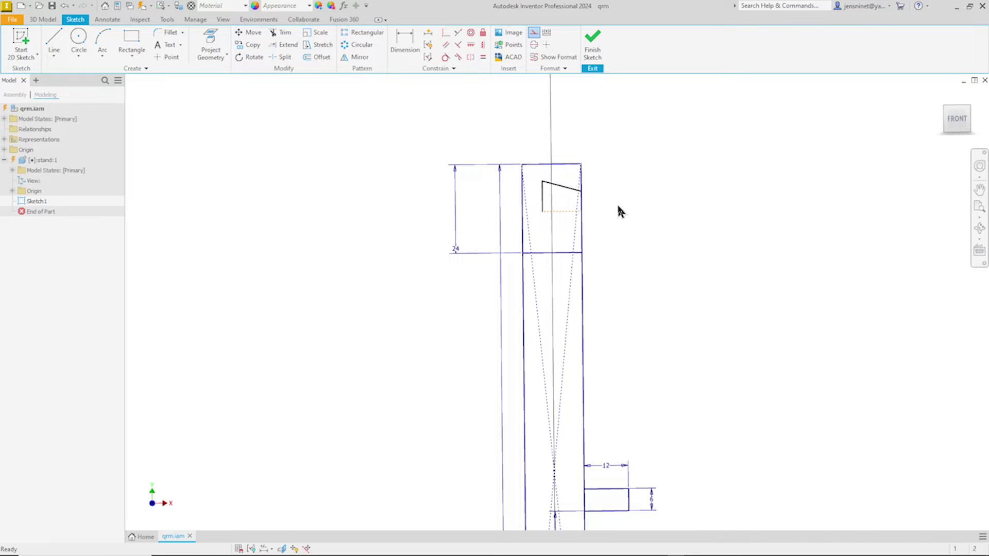
click(356, 57)
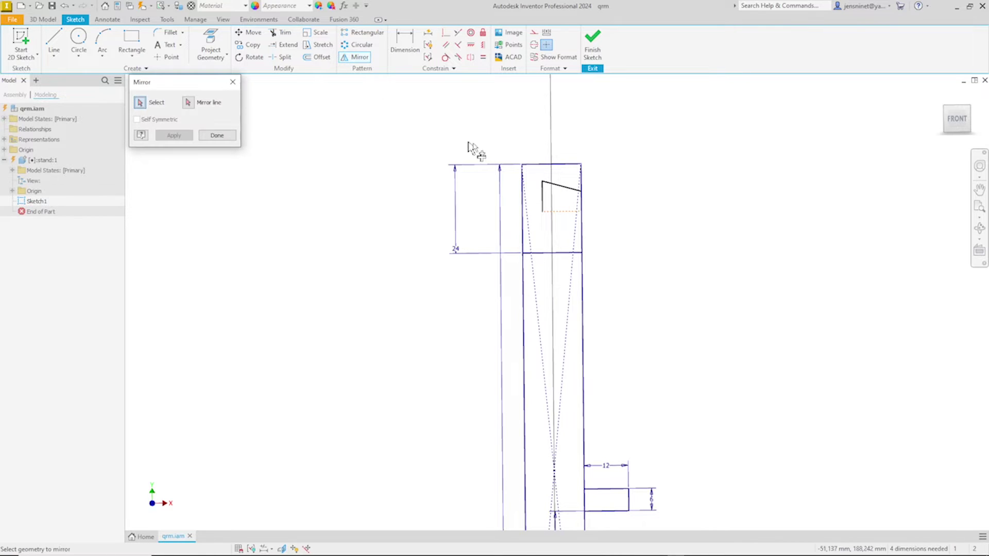
click(561, 186)
click(543, 205)
right_click(544, 198)
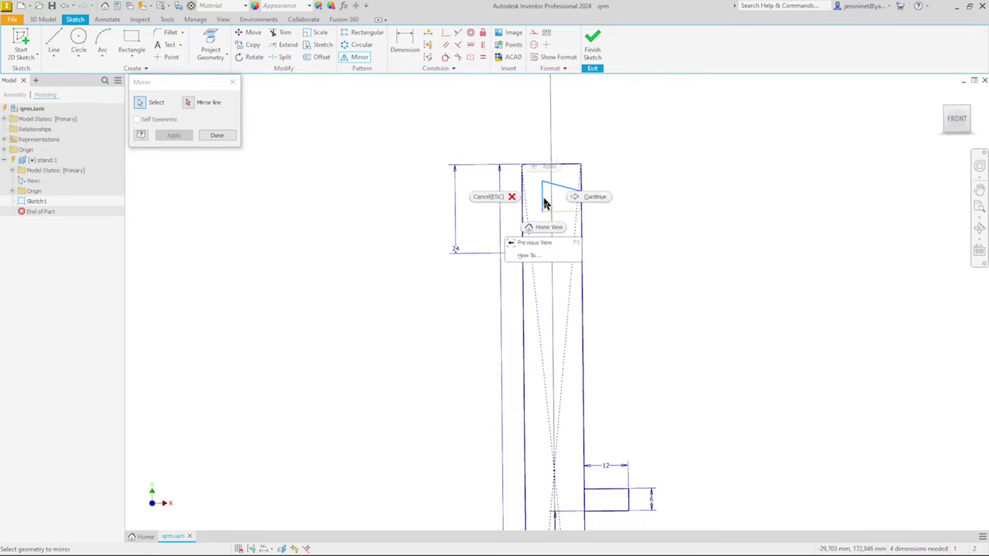
click(582, 198)
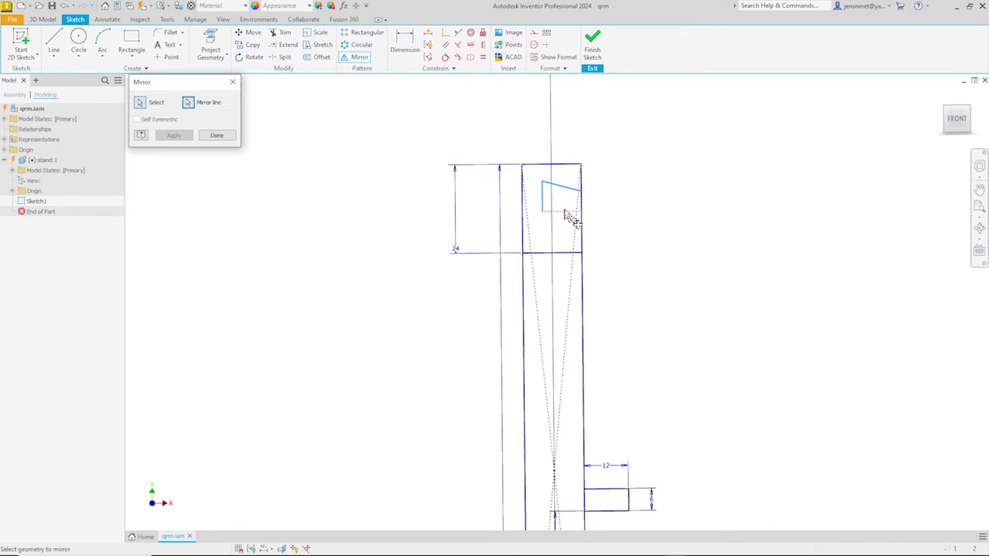
click(565, 211)
right_click(568, 211)
click(613, 212)
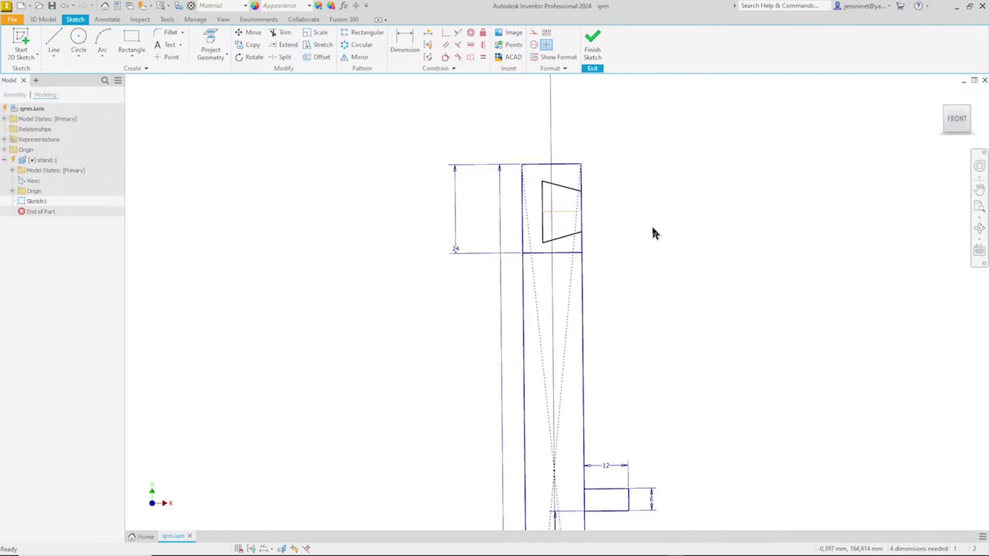
Dimension the dovetail's vertical line at 14 mm
right_click(652, 229)
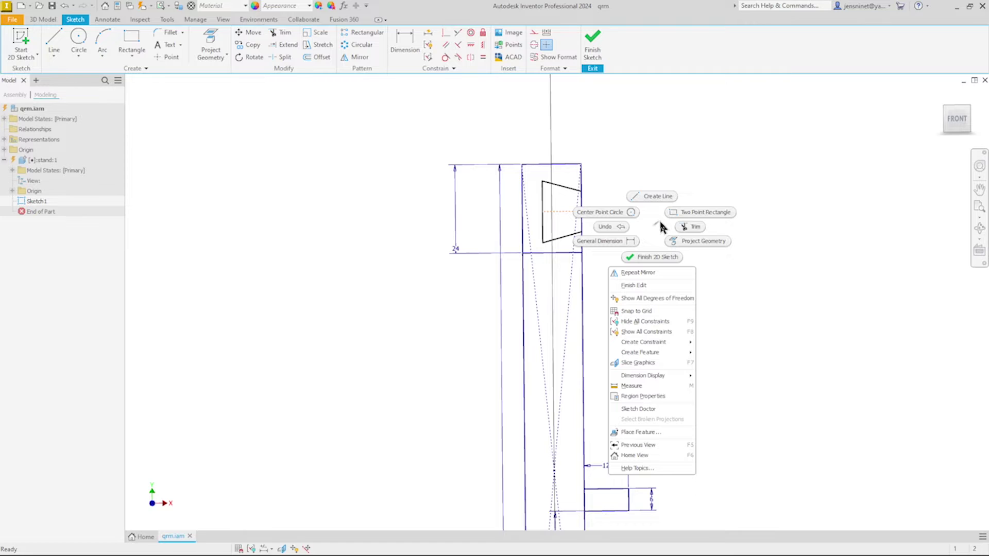
click(636, 238)
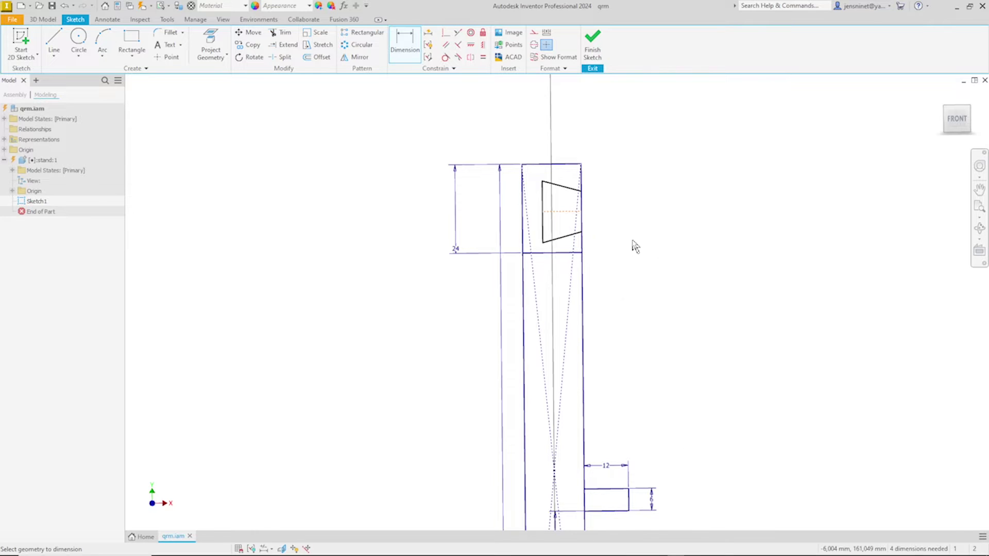
click(542, 182)
click(542, 242)
click(483, 228)
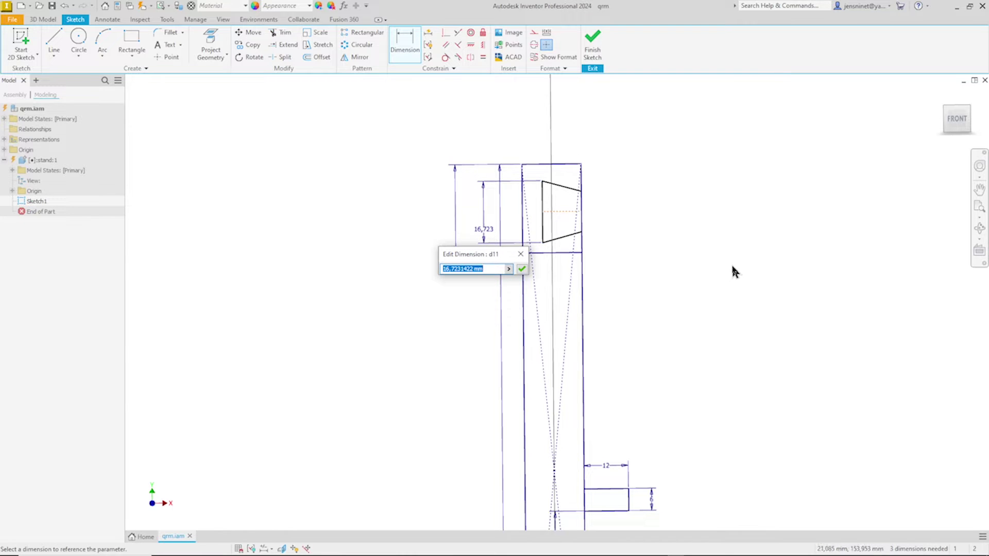
text(14)
key(Return)
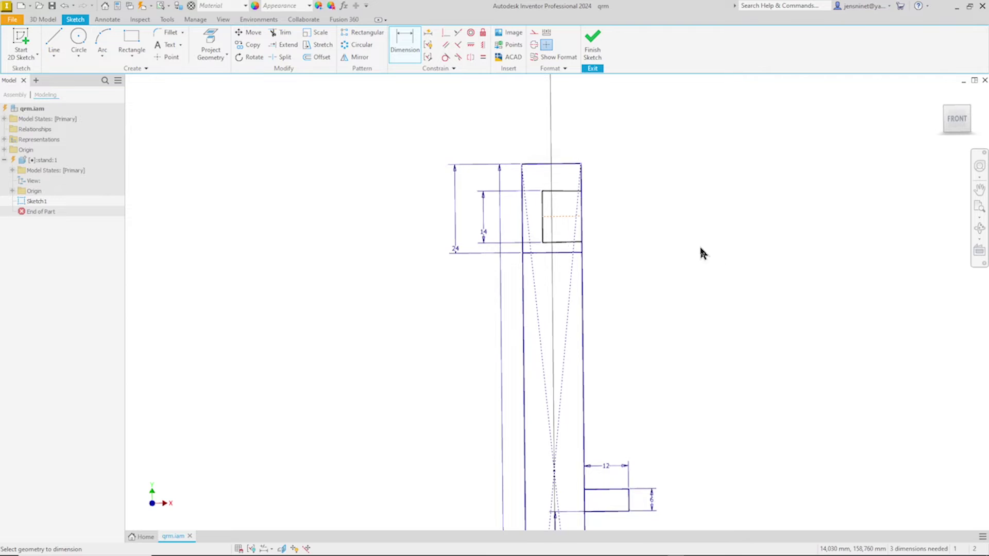
Move the dovetail's upper corner on the upright's side downward so that its two mirrored sides slant toward the opening
scroll(669, 241, up, 3)
scroll(667, 240, up, 1)
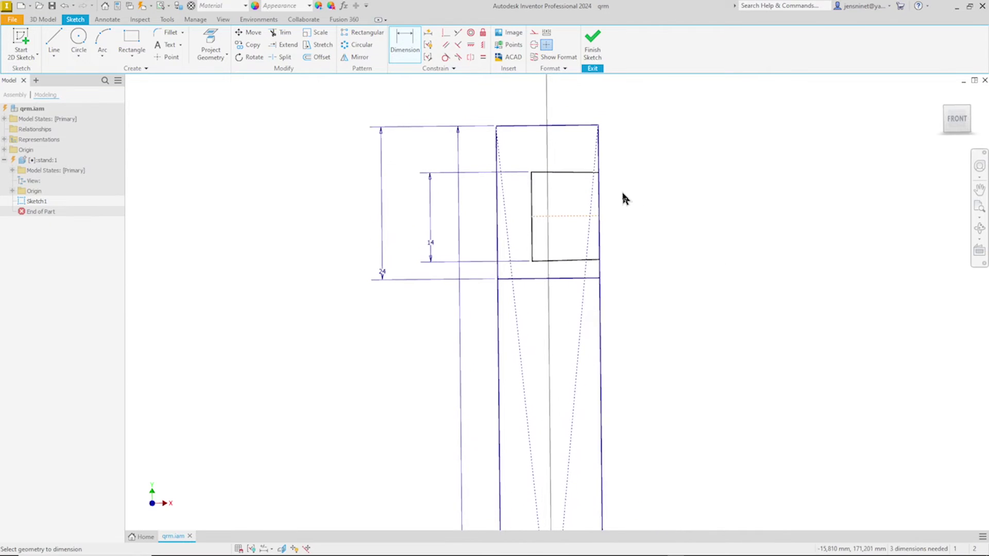
key(Escape)
drag(599, 174, 637, 205)
Dimension the angle between the dovetail's upper slanted line and the upright's top edge at 18 degrees
right_click(649, 205)
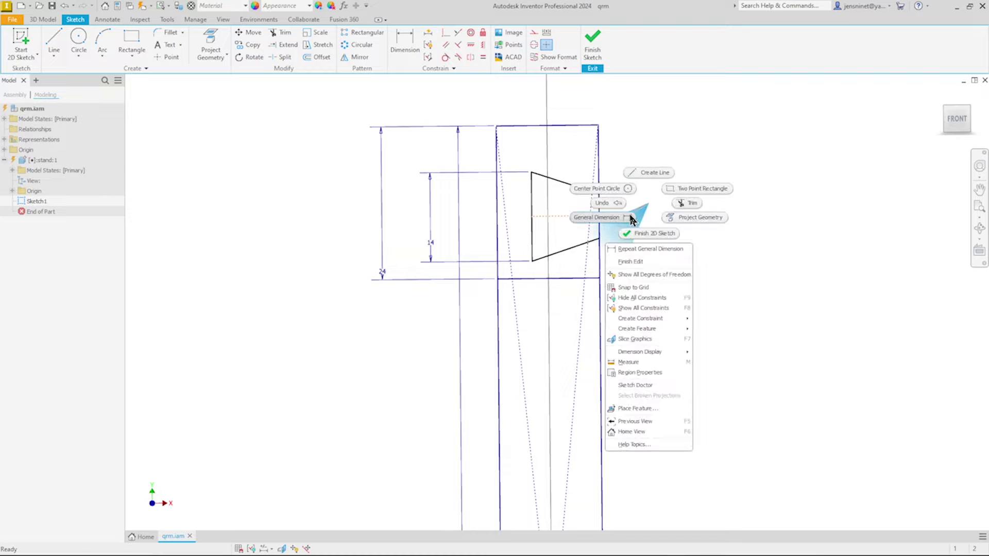
click(630, 219)
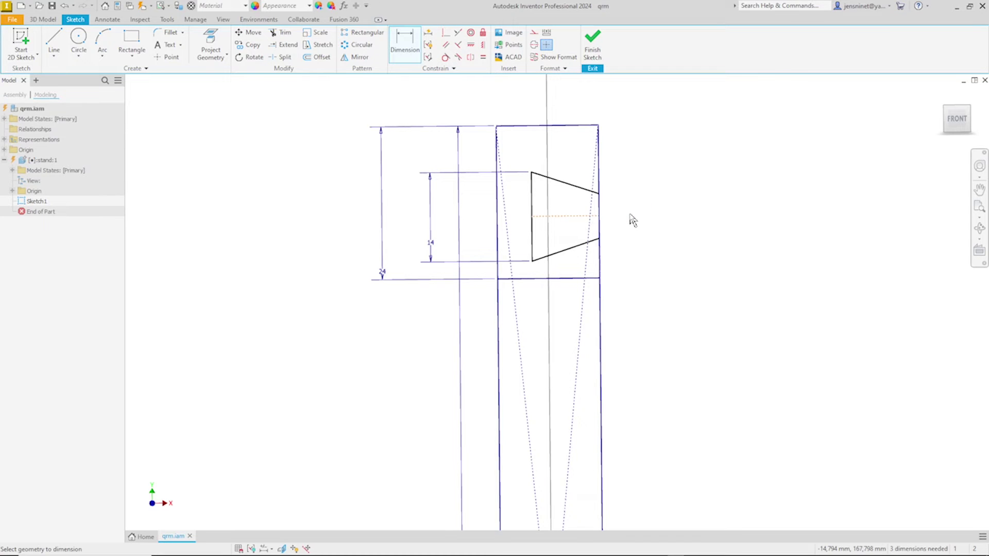
click(577, 177)
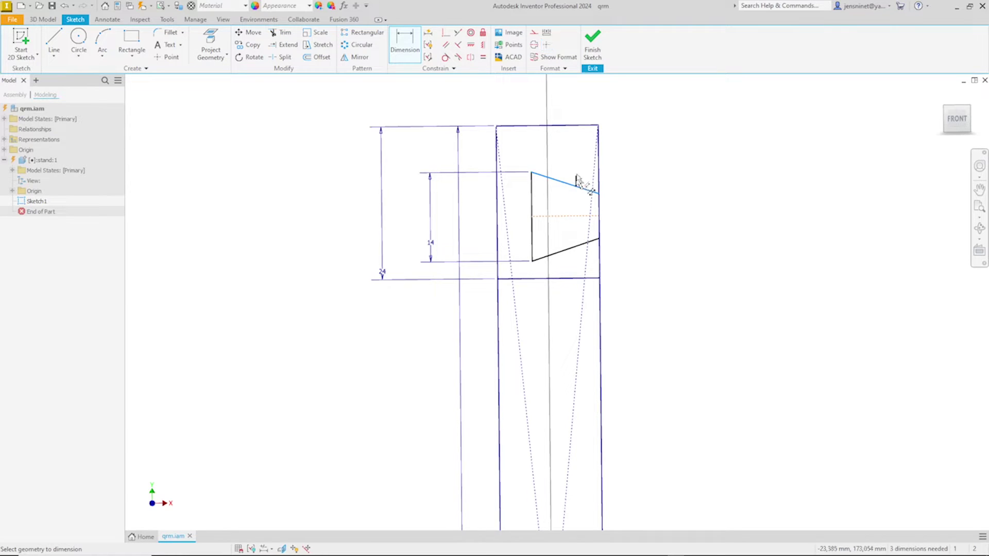
click(587, 126)
click(590, 154)
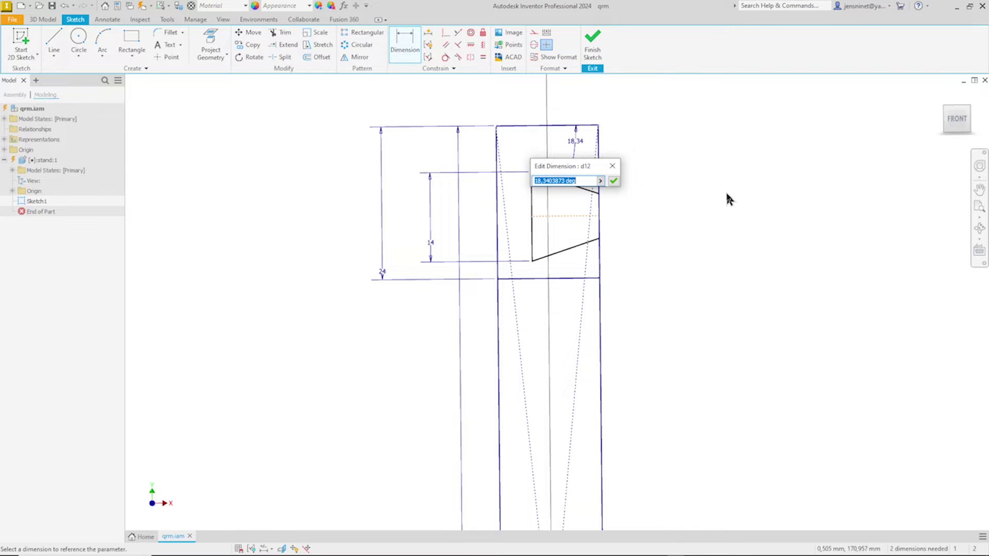
text(18)
key(Return)
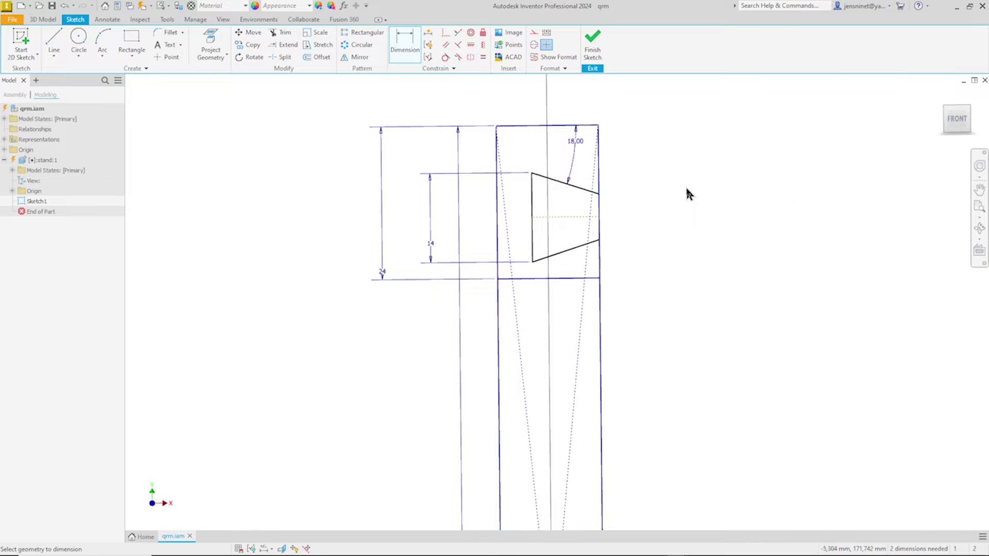
Dimension the distance from the upright's top edge to the dovetail's construction centerline at 12 mm
right_click(673, 192)
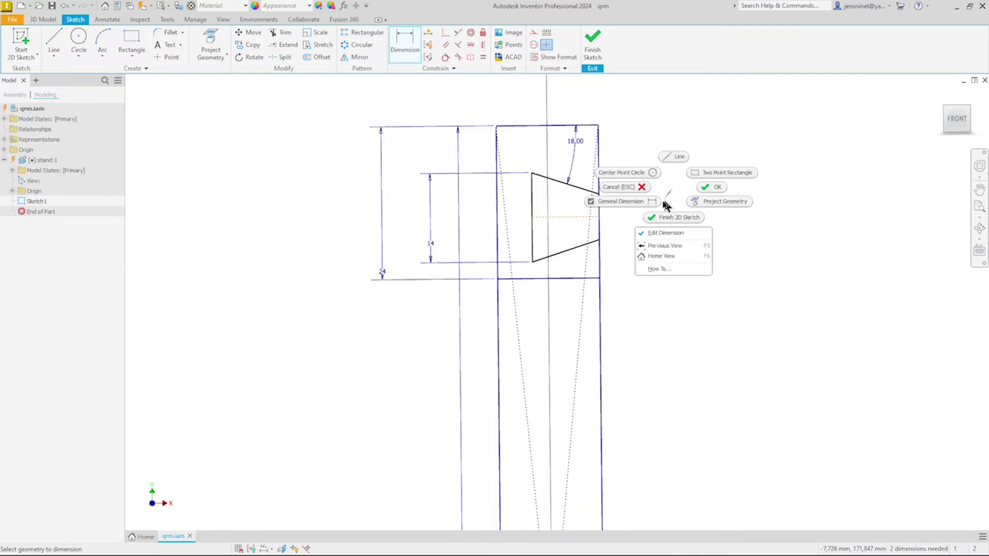
click(585, 130)
click(592, 217)
click(621, 170)
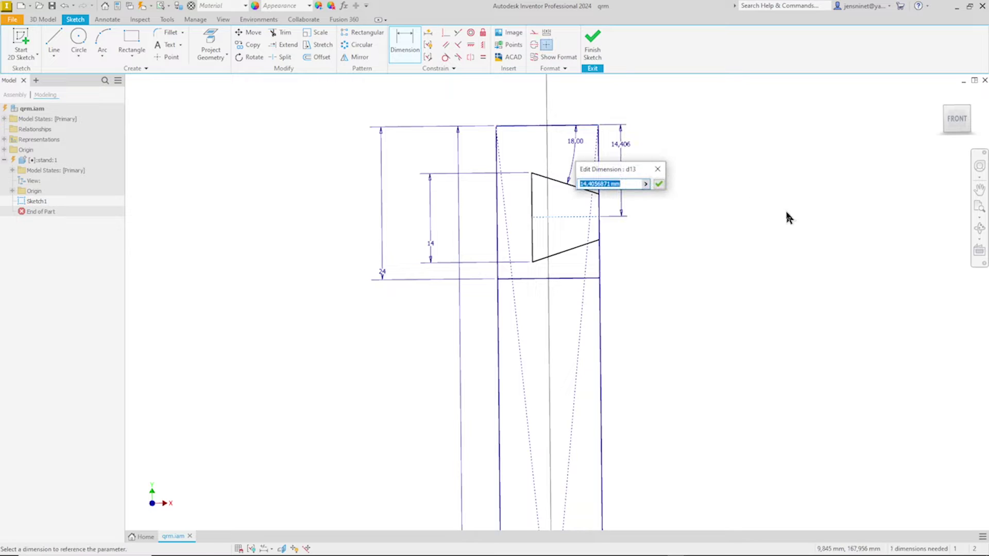
text(12)
key(Return)
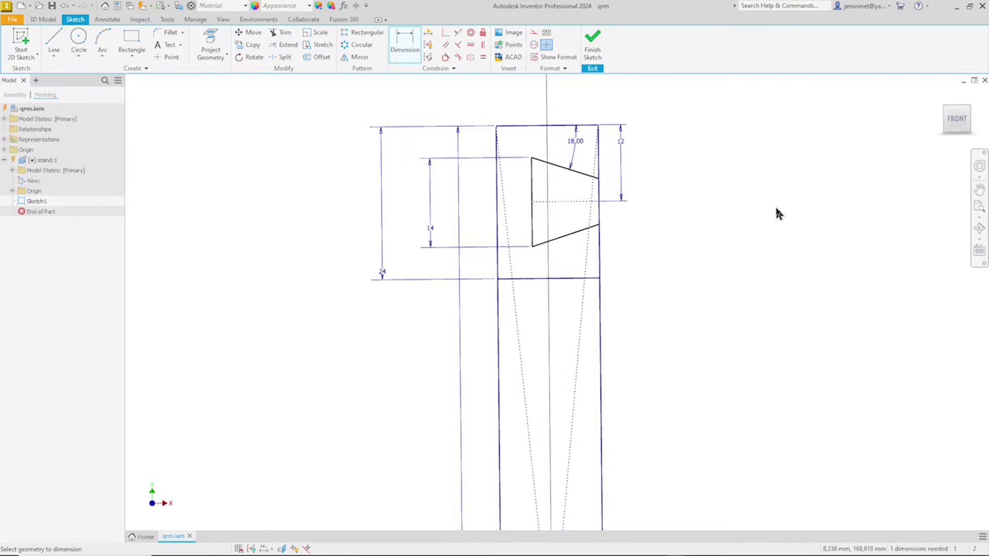
key(Escape)
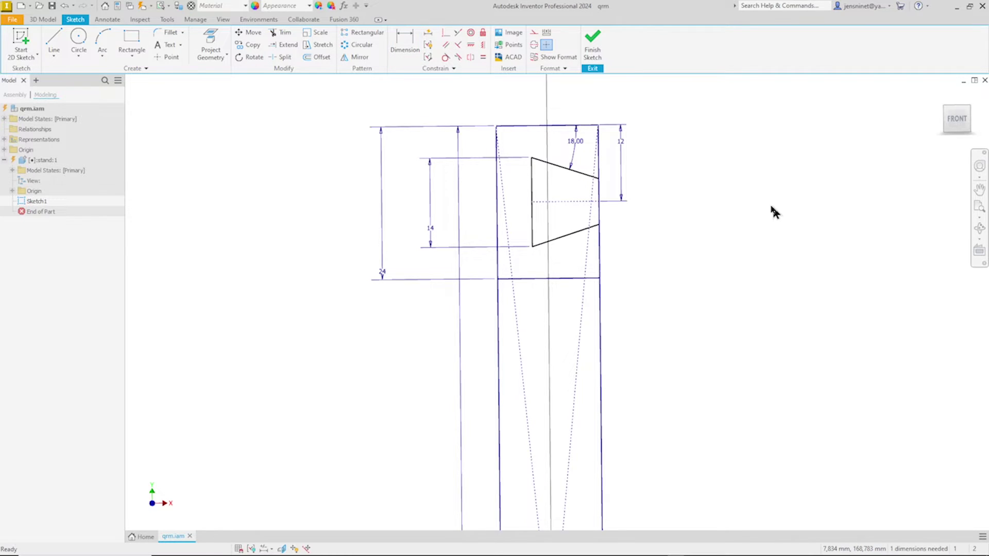
Align the dovetail's upper inner corner vertically with the midpoint of the upright's top edge and finish the sketch
click(483, 44)
click(531, 158)
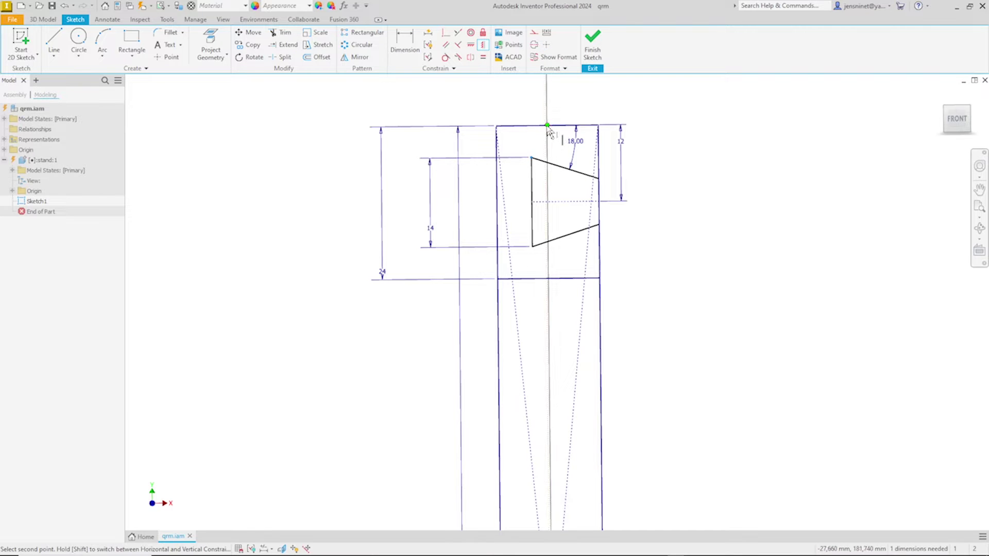
click(547, 125)
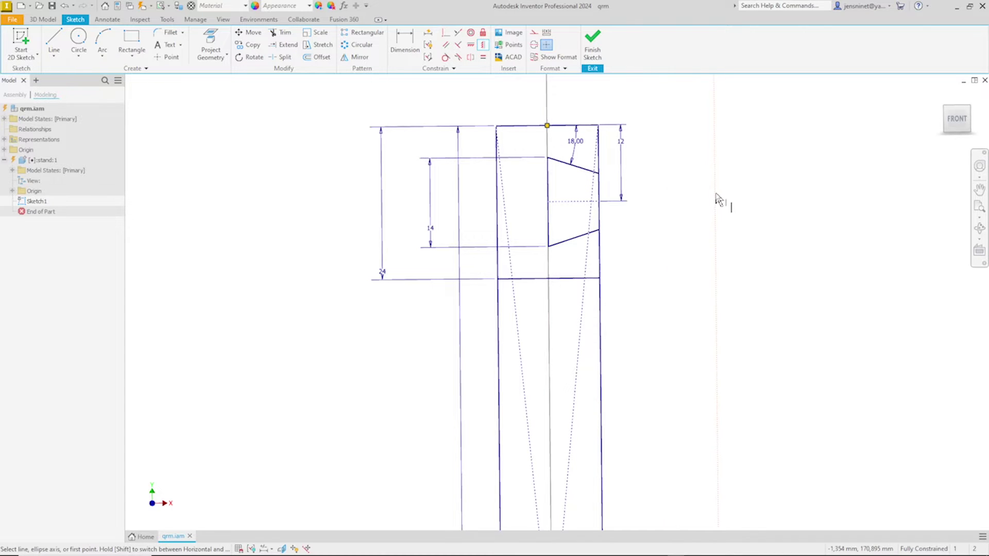
click(592, 46)
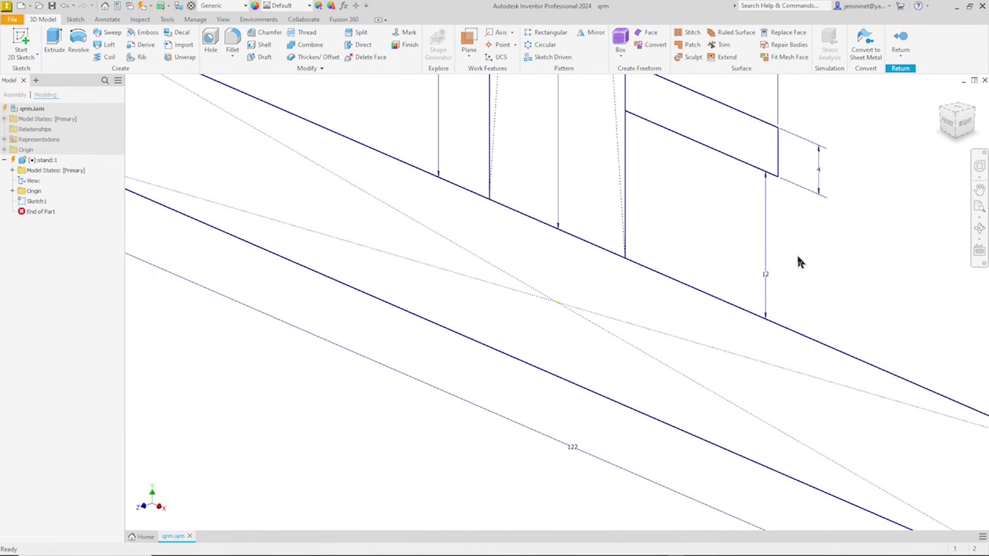
Extrude the base rectangle symmetrically with a total distance of 122 mm
right_click(707, 284)
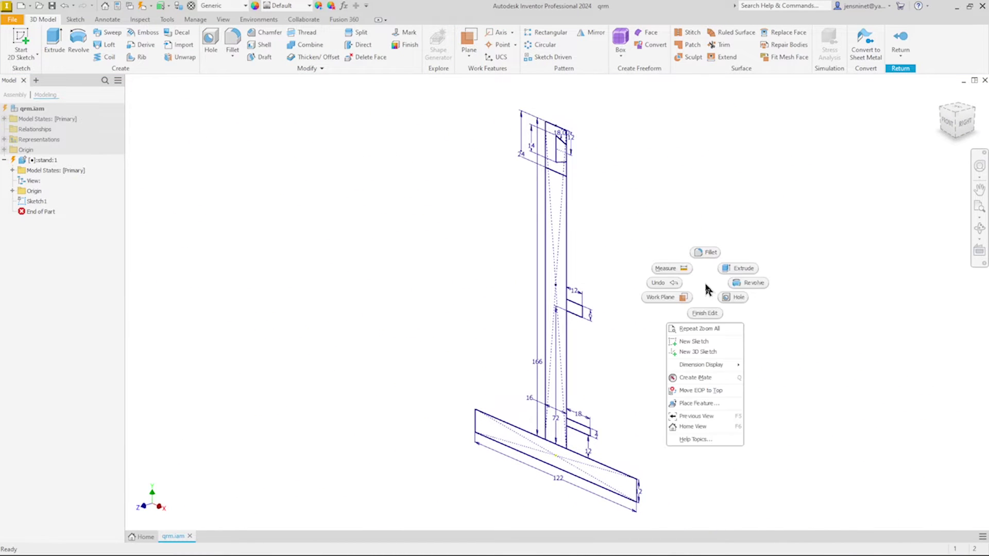
click(738, 269)
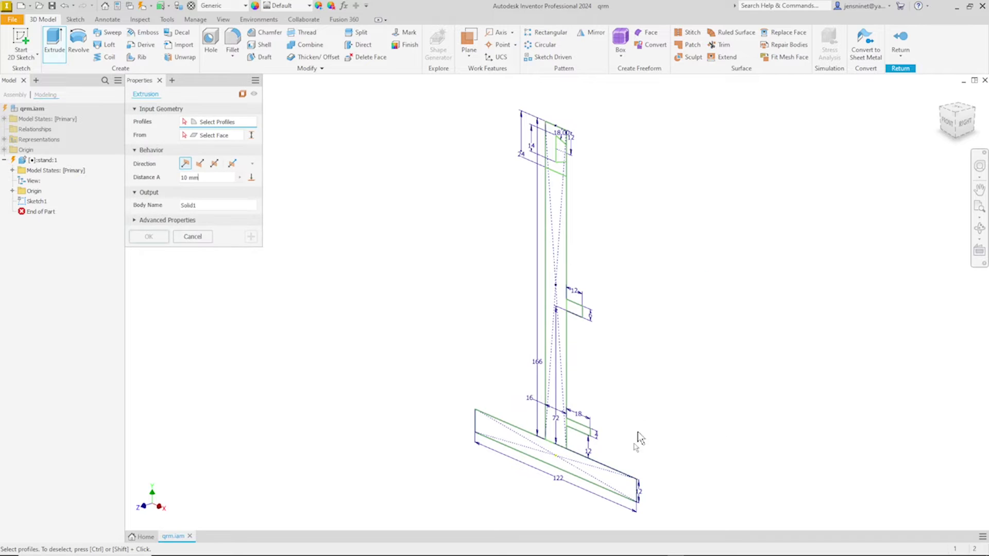
click(626, 488)
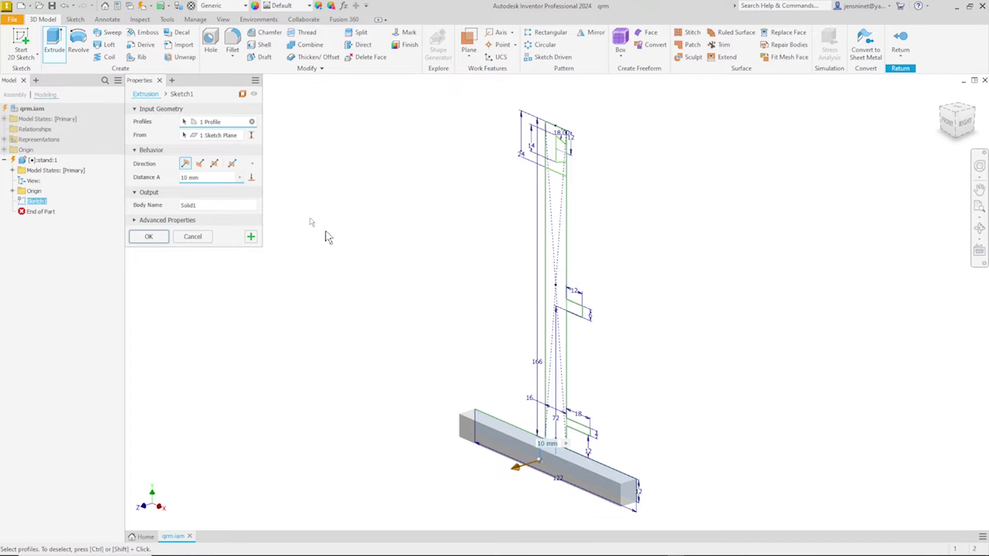
click(214, 164)
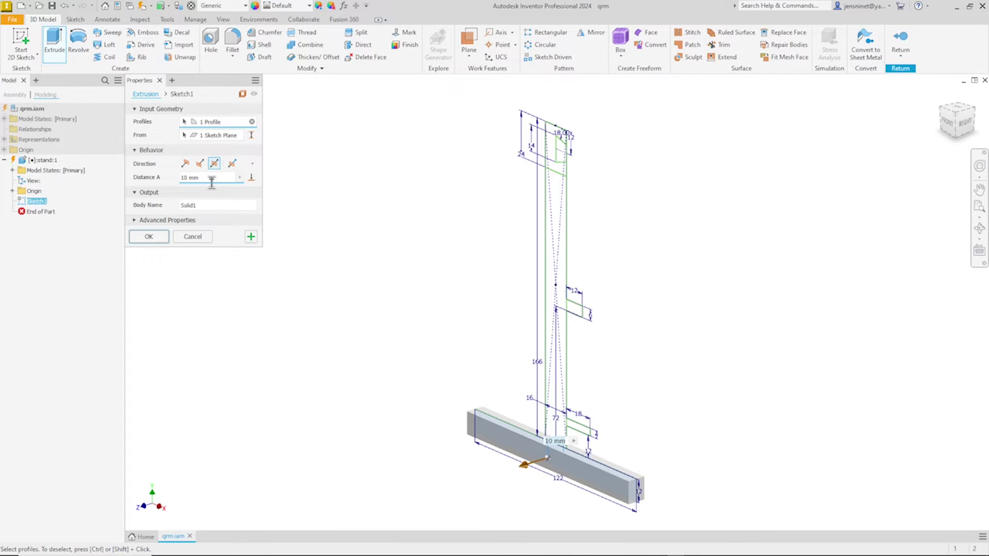
click(211, 178)
text(122)
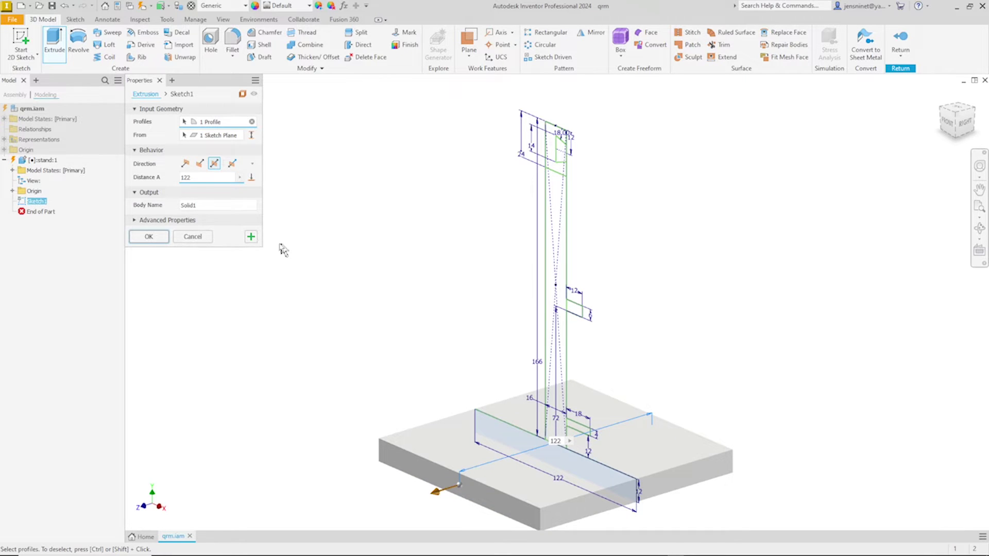
click(250, 238)
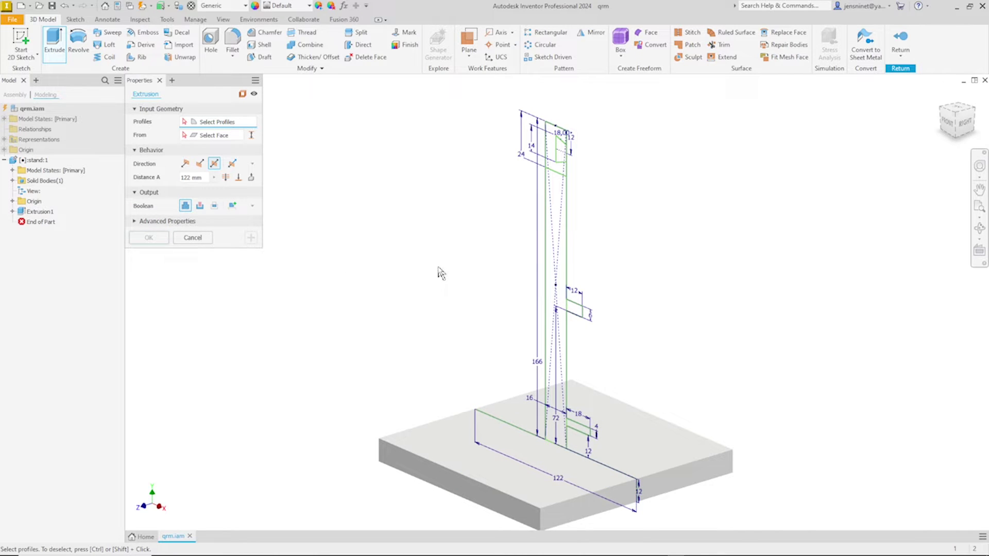
Extrude the upright below the cross line symmetrically by 22 mm and the top section around the dovetail slot by 222 mm
click(556, 278)
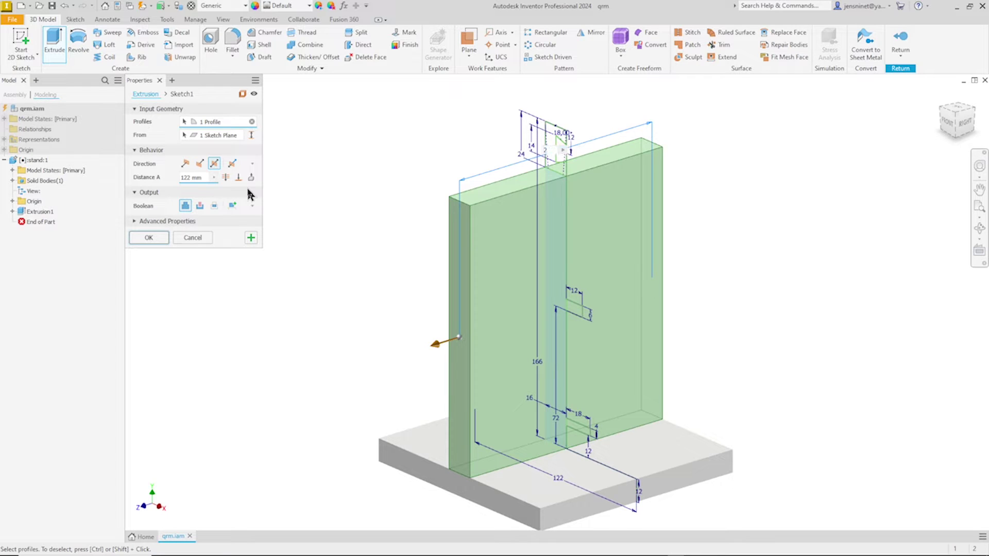
click(251, 238)
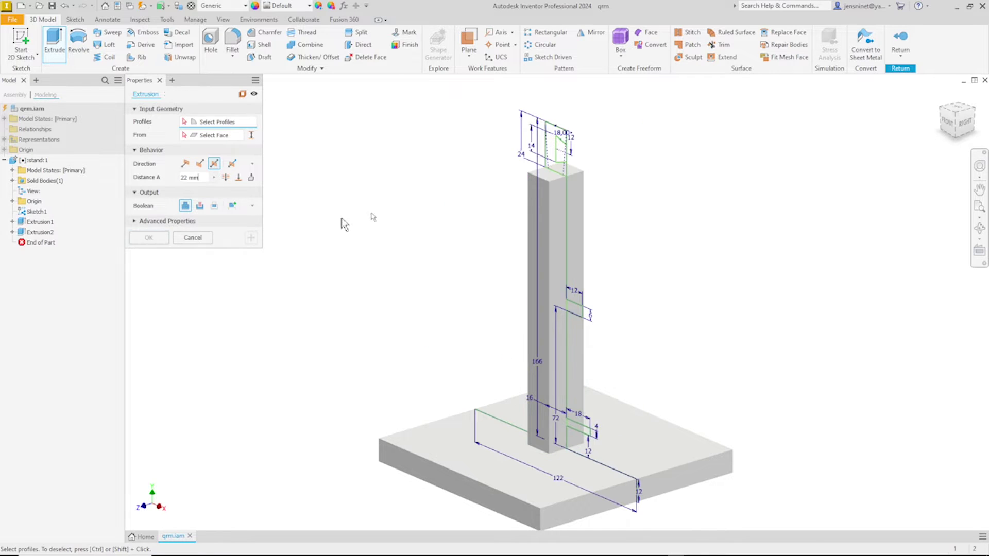
click(552, 155)
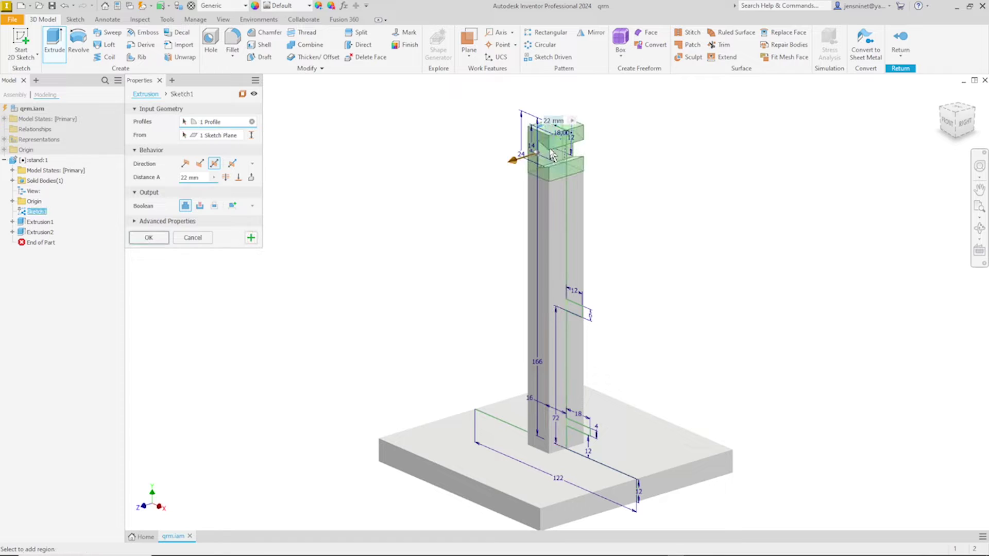
click(190, 177)
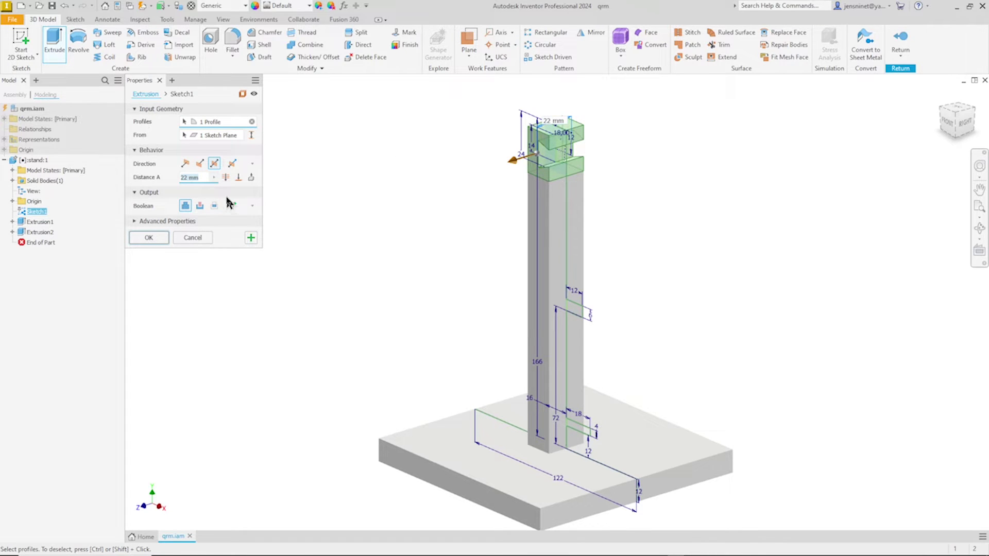
text(222)
click(164, 240)
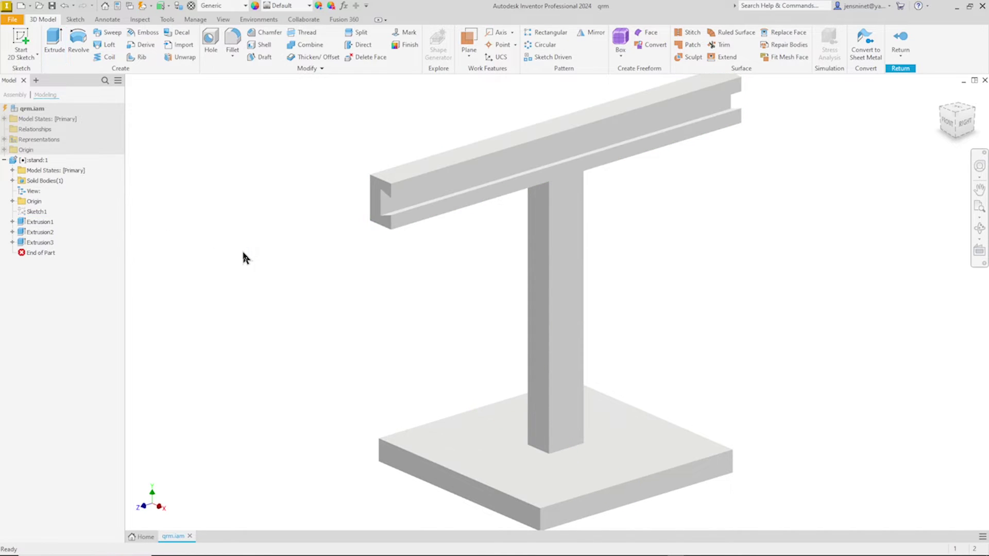
Set the model's visual style to Shaded with Edges
click(226, 21)
click(192, 62)
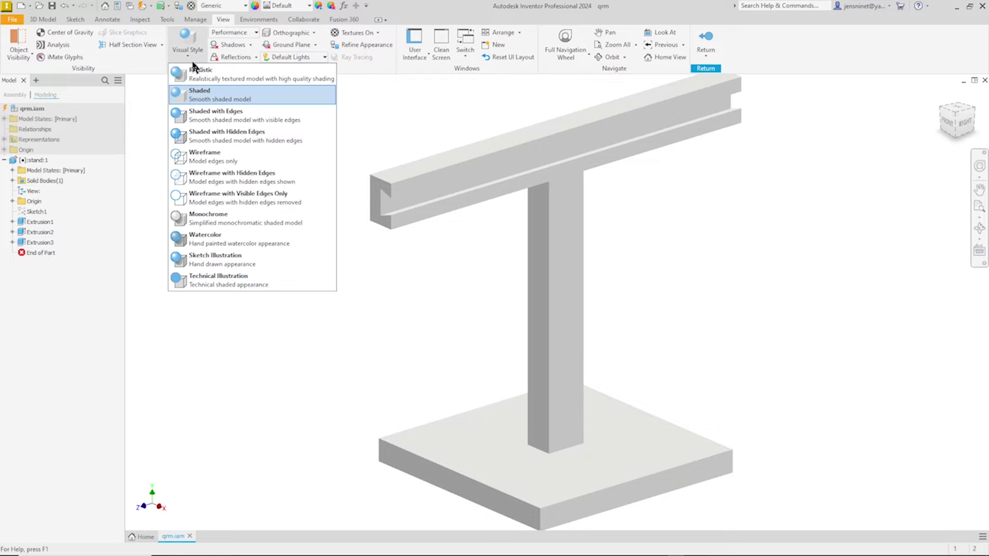
click(205, 114)
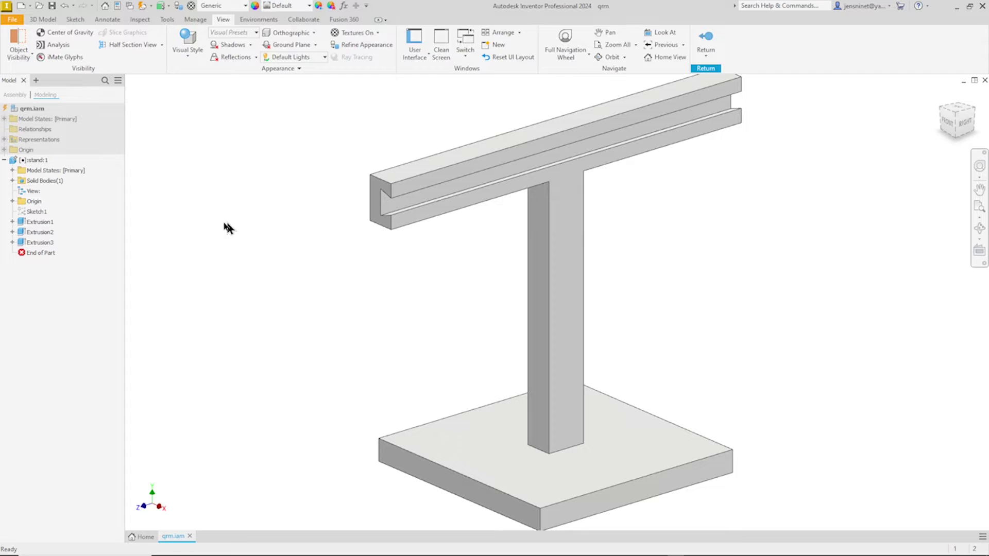
Turn on the visibility of Sketch1 used by Extrusion3
click(13, 242)
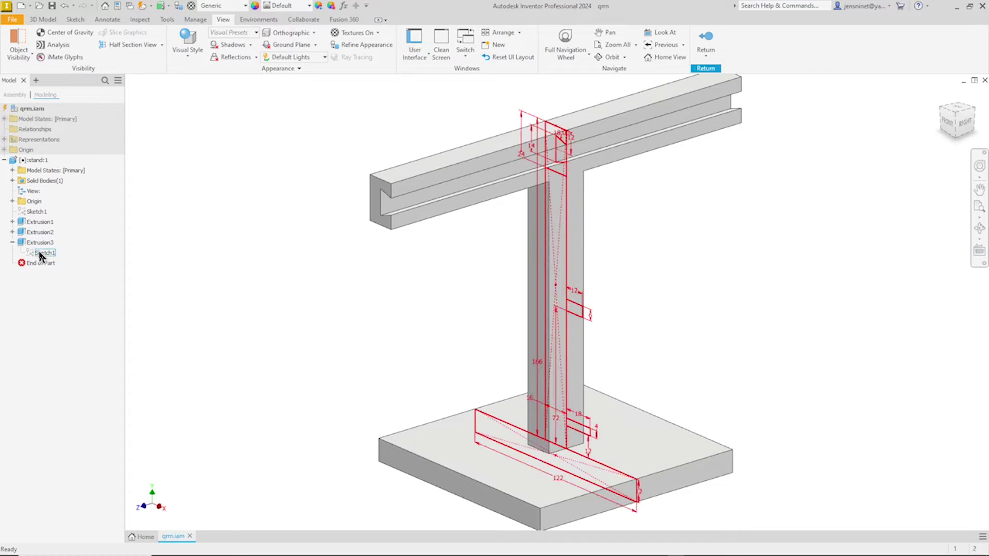
click(42, 253)
right_click(42, 256)
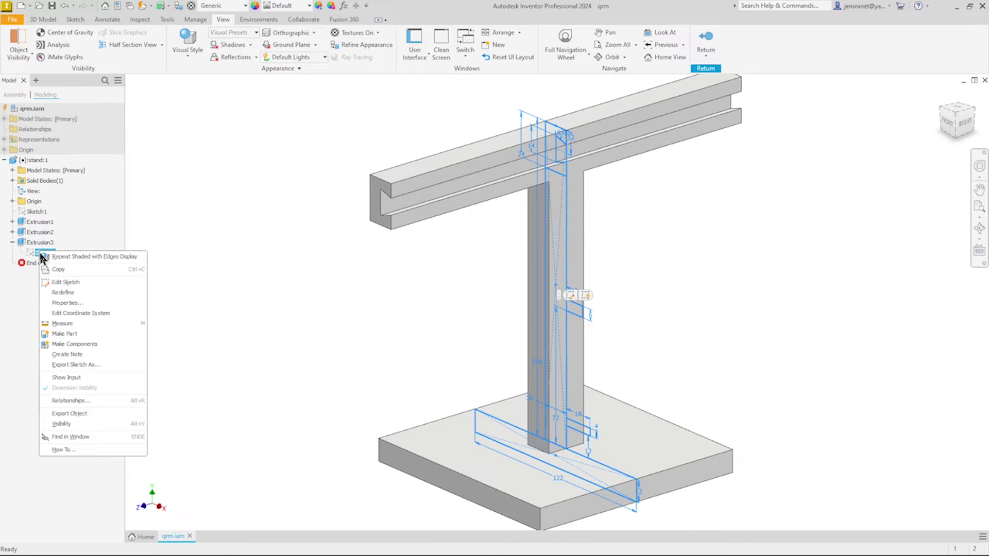
click(68, 425)
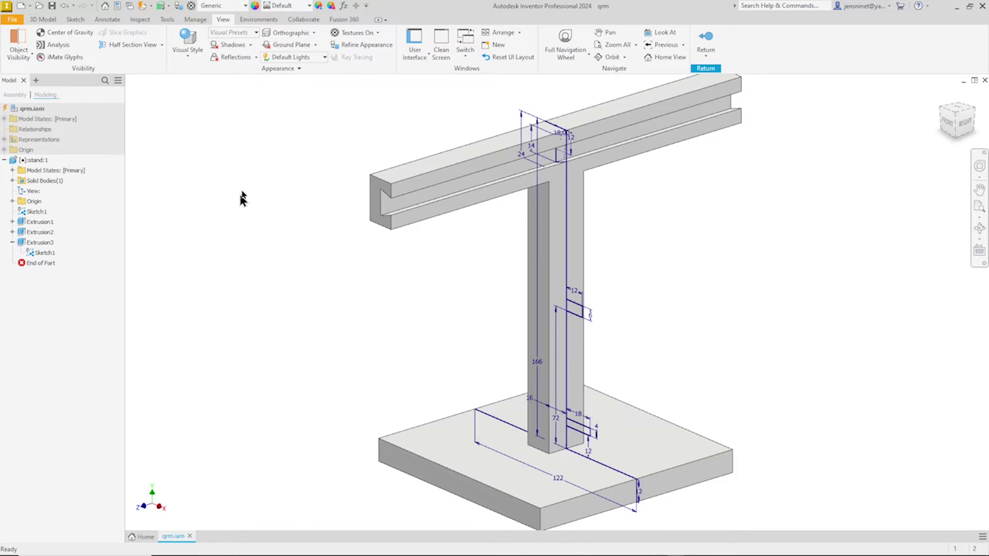
Revolve the lower side rectangle 360° about its lower long edge, joining it to the stand as a peg
click(46, 20)
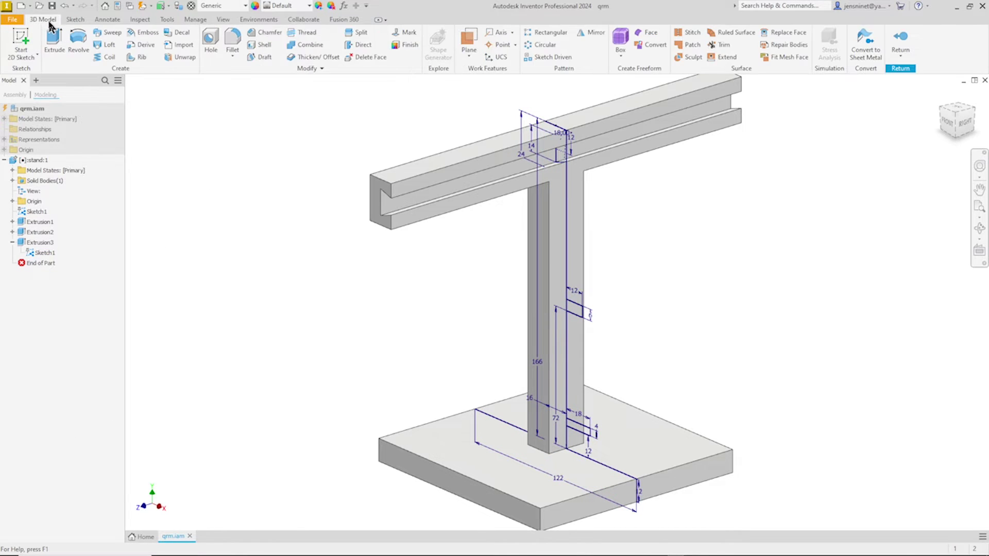
click(80, 38)
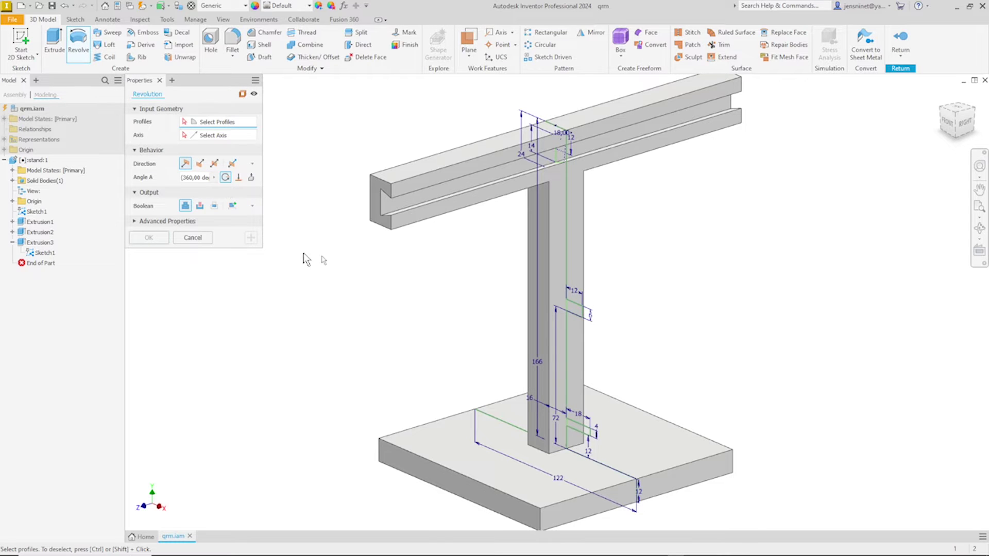
shift+middle_drag(306, 259, 654, 278)
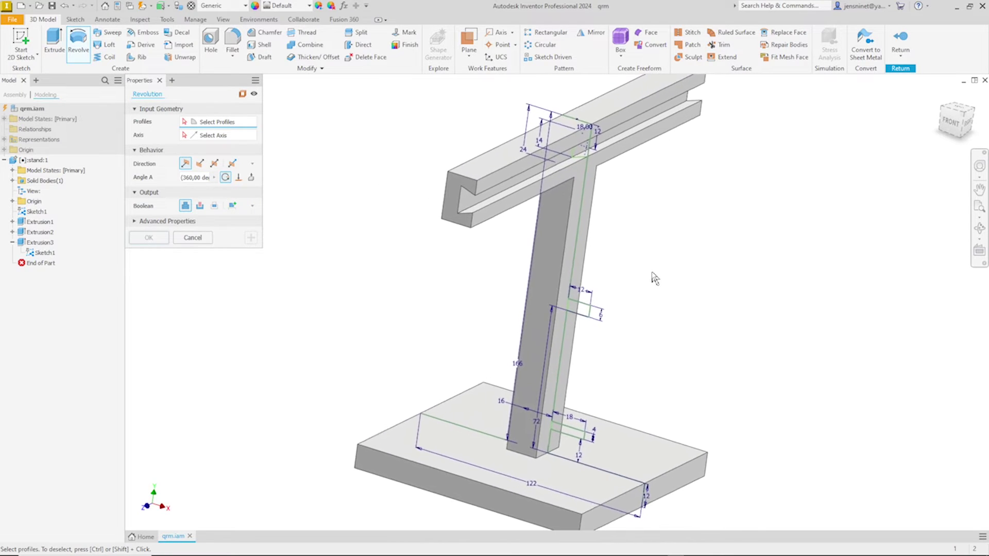
scroll(653, 278, up, 4)
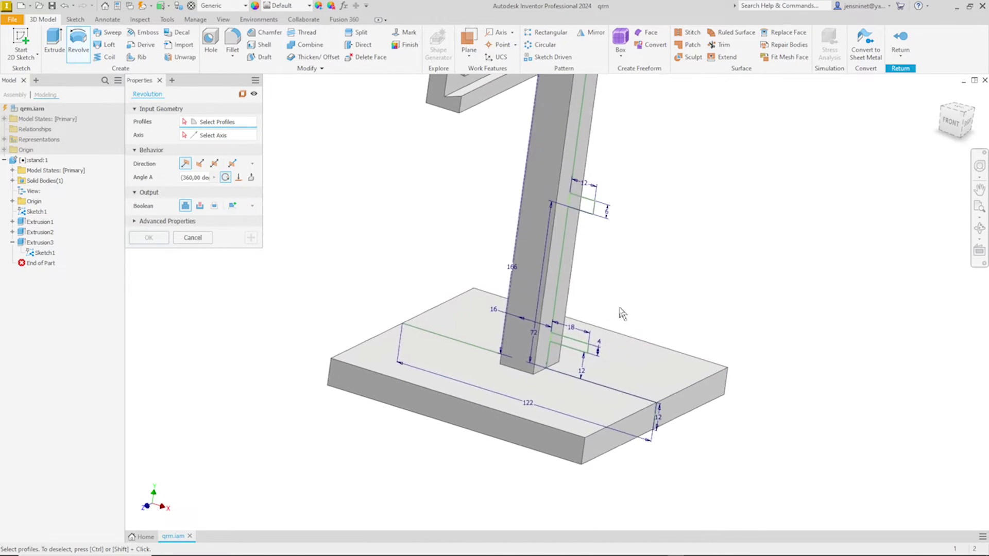
click(582, 335)
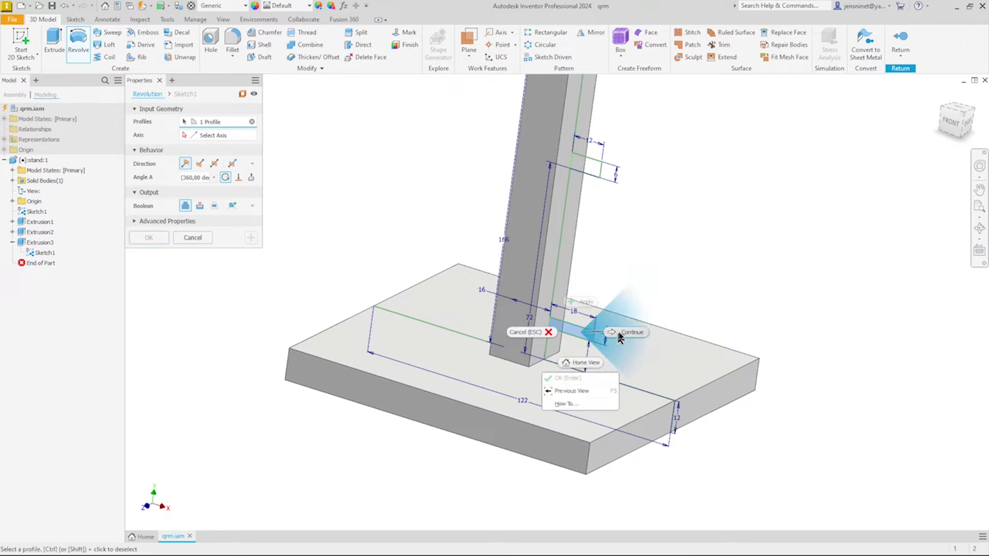
click(583, 343)
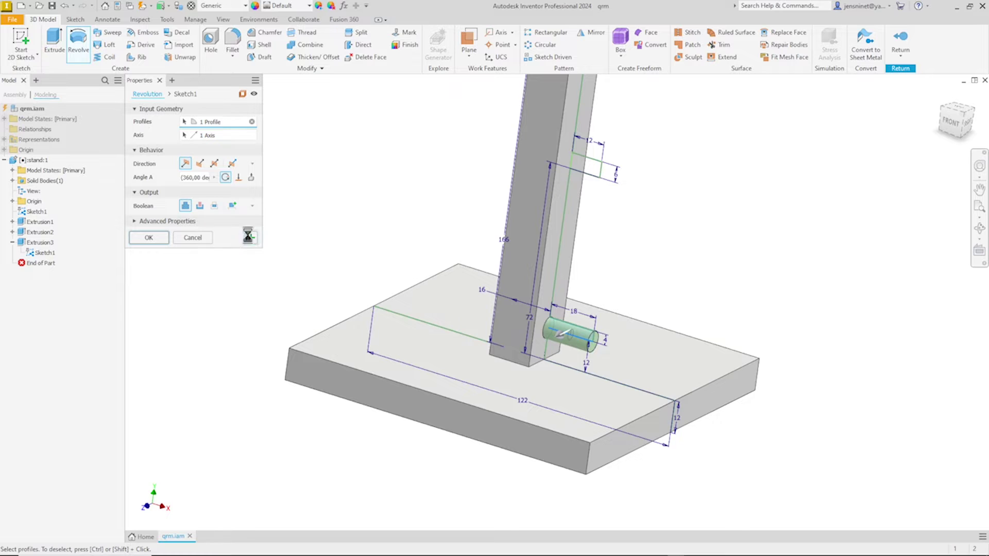
Revolve the upper side rectangle 360° about its lower long edge to add a second peg on the upright
click(594, 174)
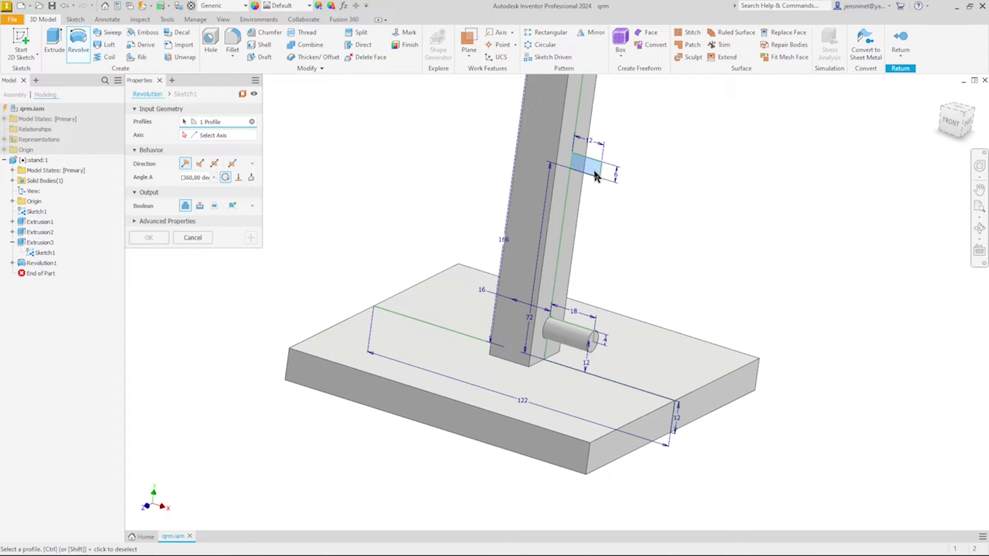
right_click(596, 177)
click(595, 183)
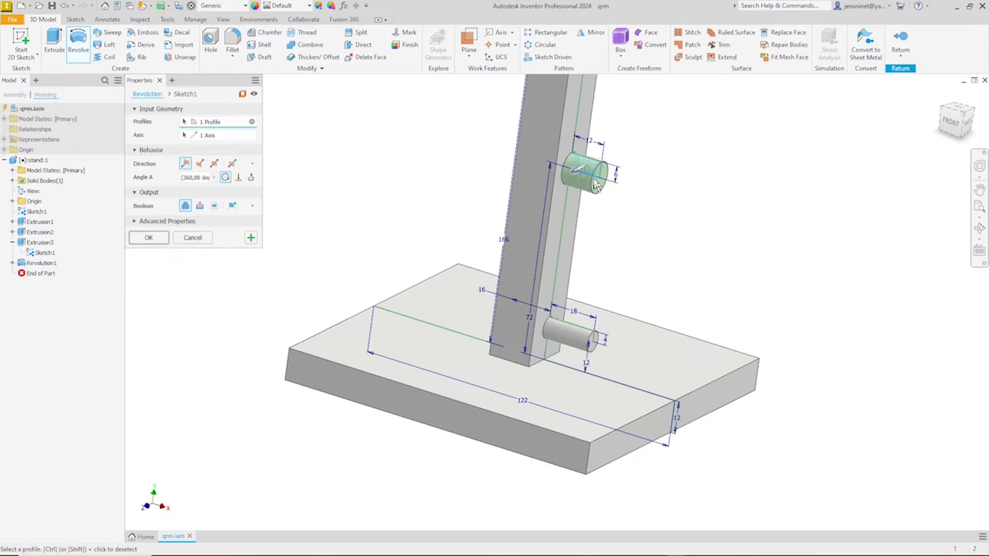
click(152, 237)
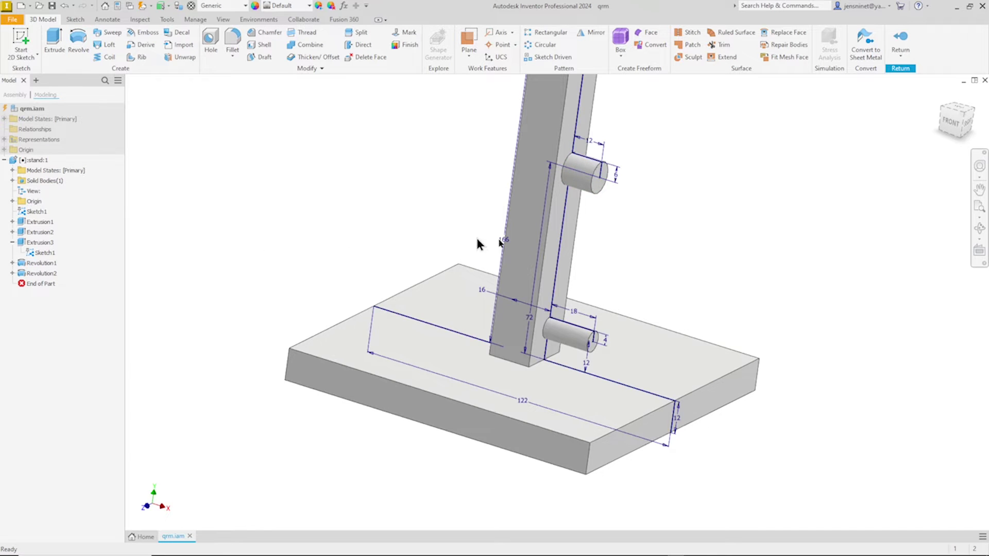
Turn off the visibility of the stand's Sketch1
shift+middle_drag(475, 242, 678, 254)
key(Home)
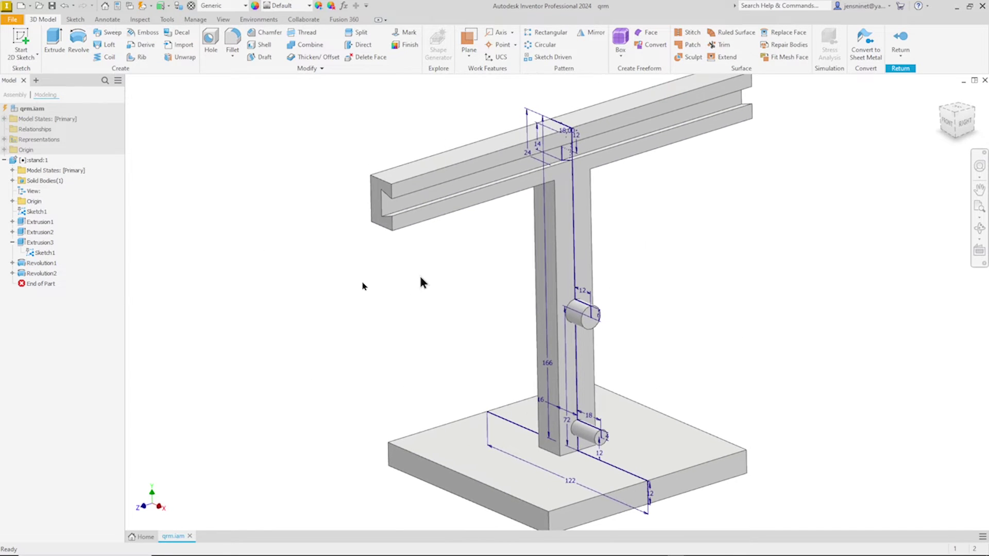
right_click(43, 253)
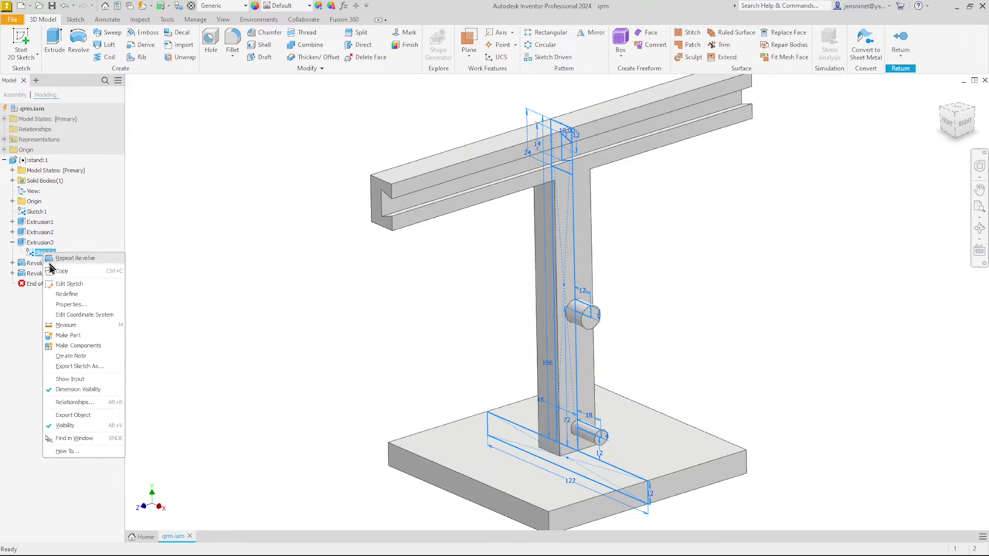
click(67, 426)
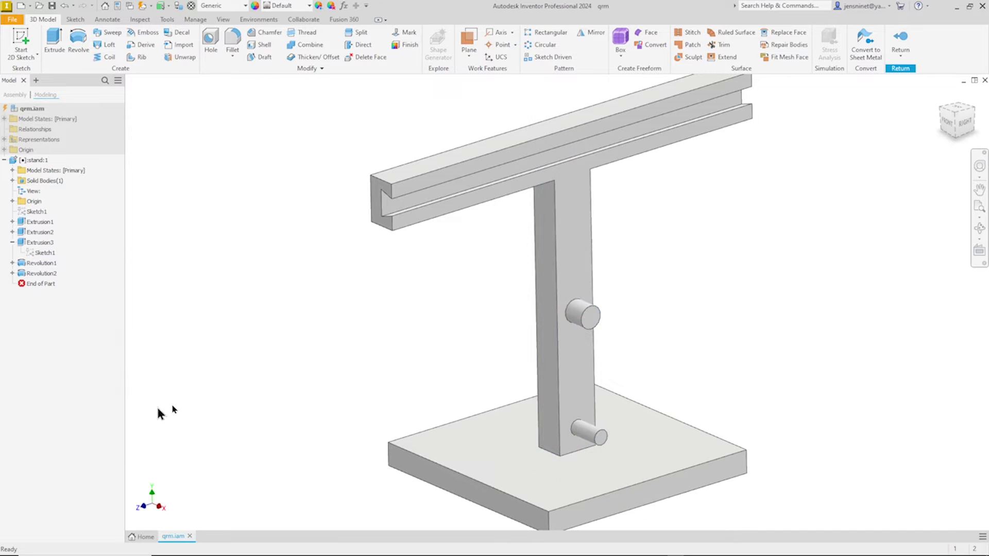
Chamfer the base's four upper edges and the edges where the upright meets the base by 2 mm
scroll(713, 294, down, 1)
key(F6)
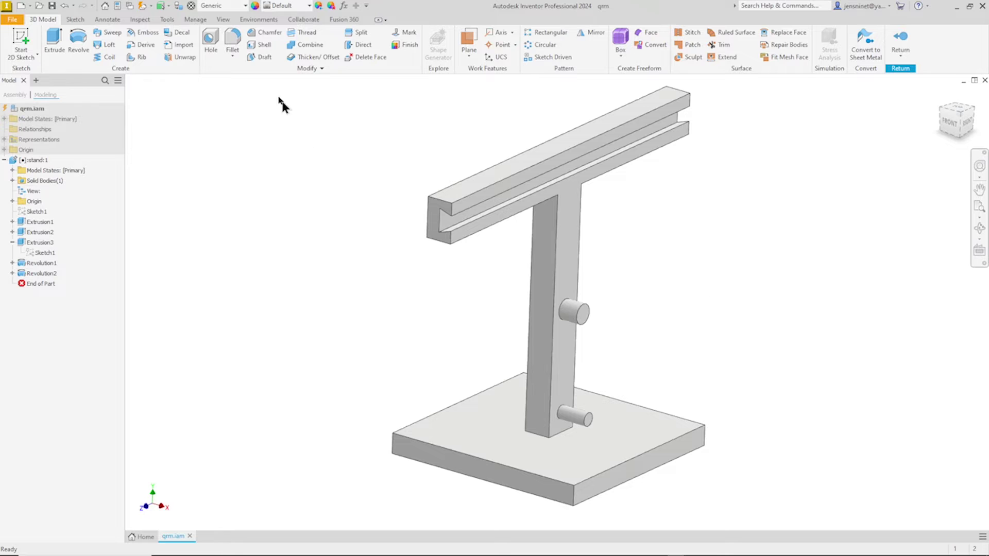
click(250, 34)
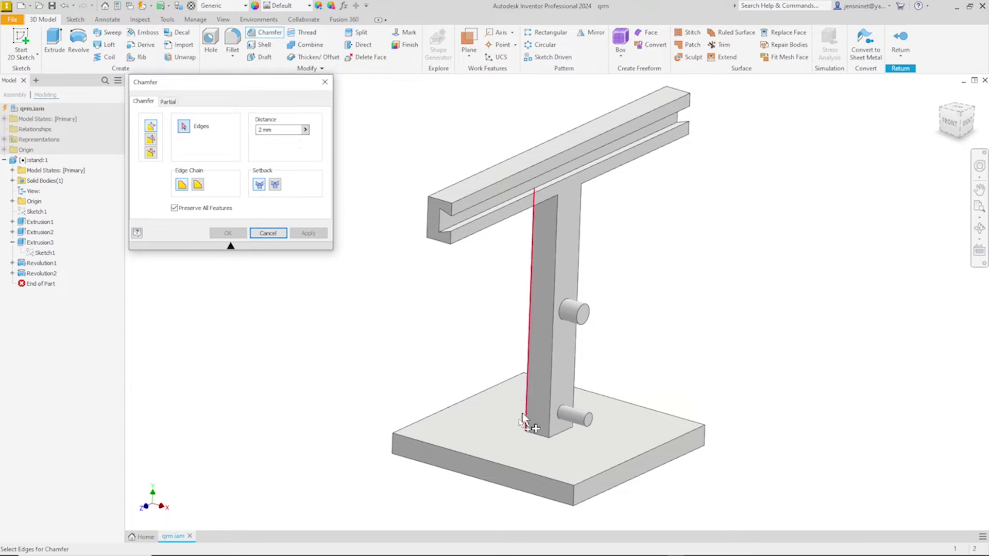
click(484, 459)
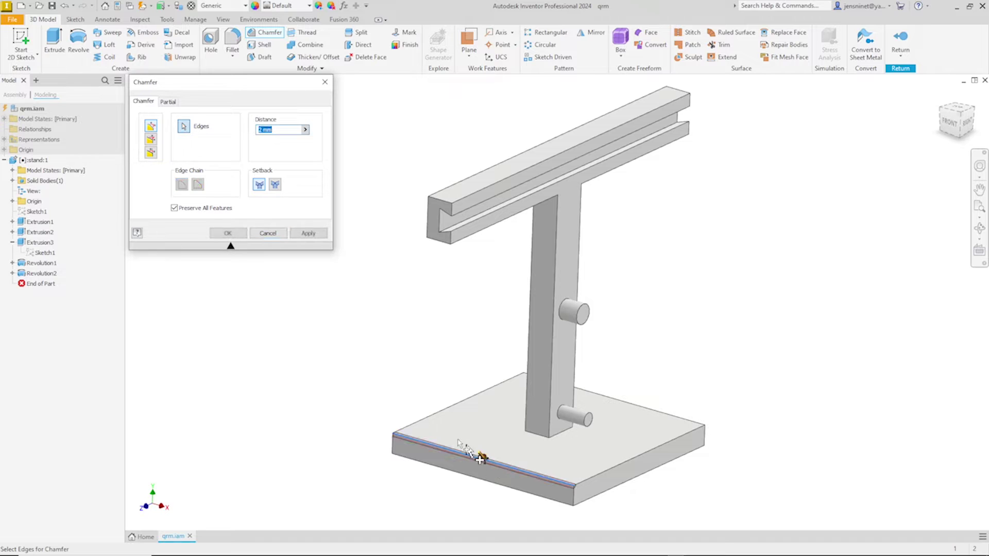
click(432, 418)
click(605, 470)
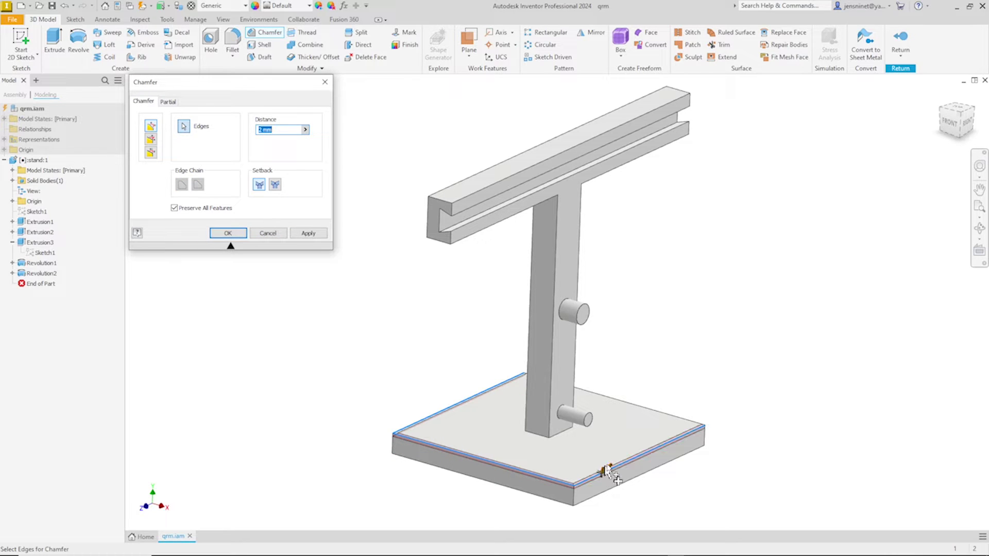
click(654, 410)
click(560, 434)
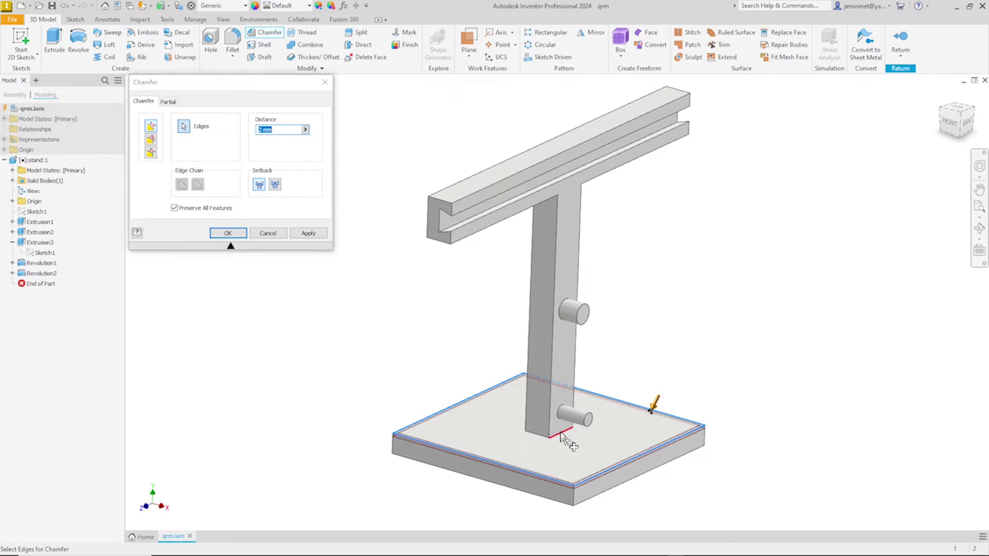
click(539, 437)
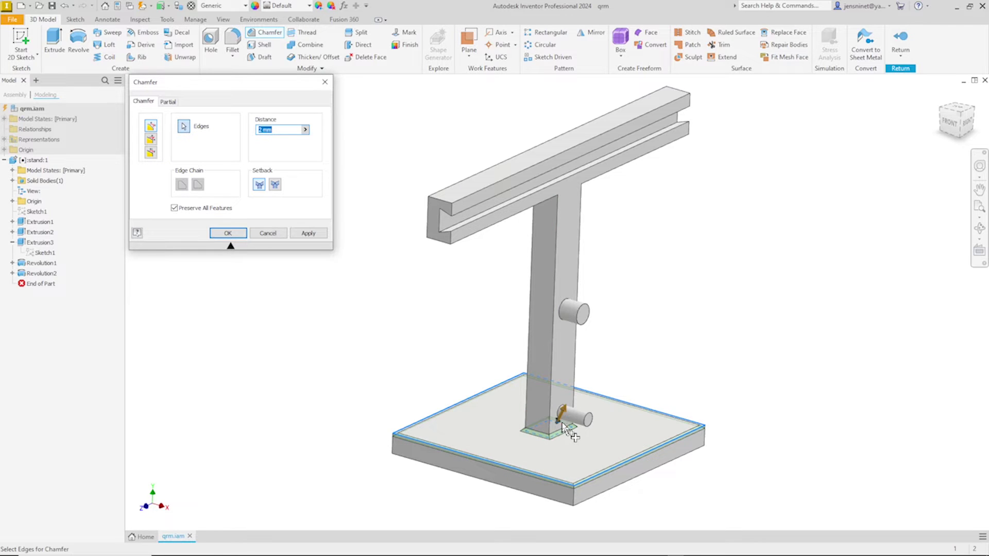
click(229, 234)
Return to the assembly and create an in-place part named dovetail from the metric Standard (mm).ipt template on the stand's XY plane
key(F6)
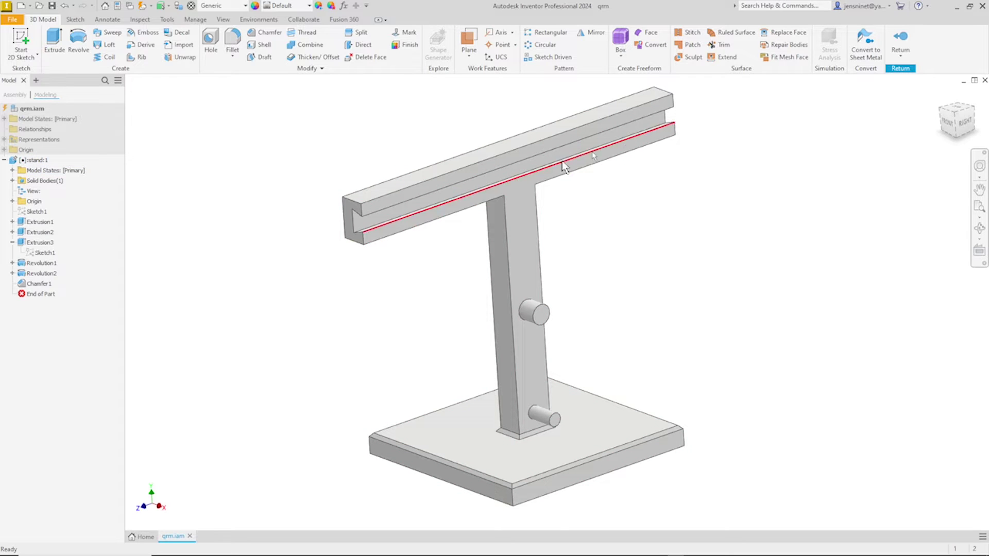
click(897, 39)
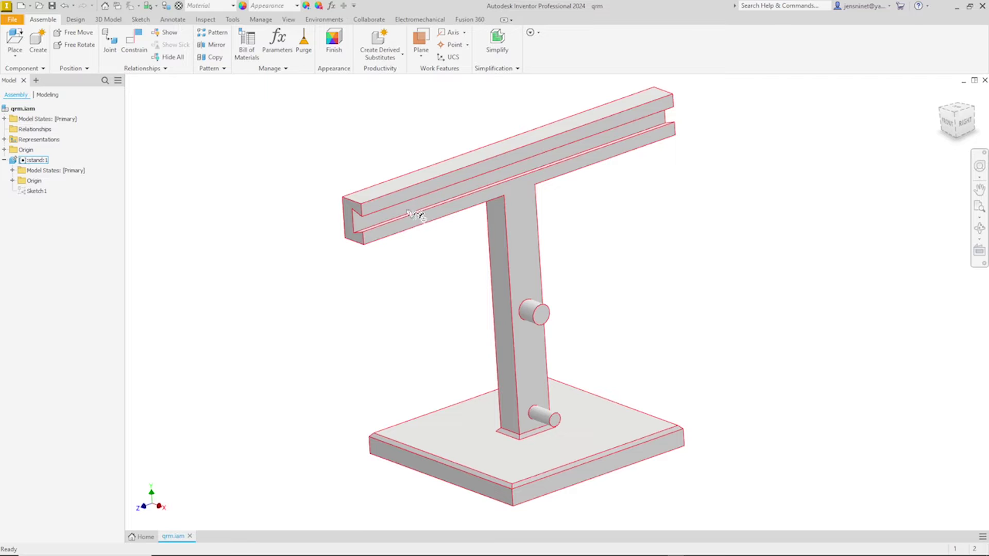
click(37, 44)
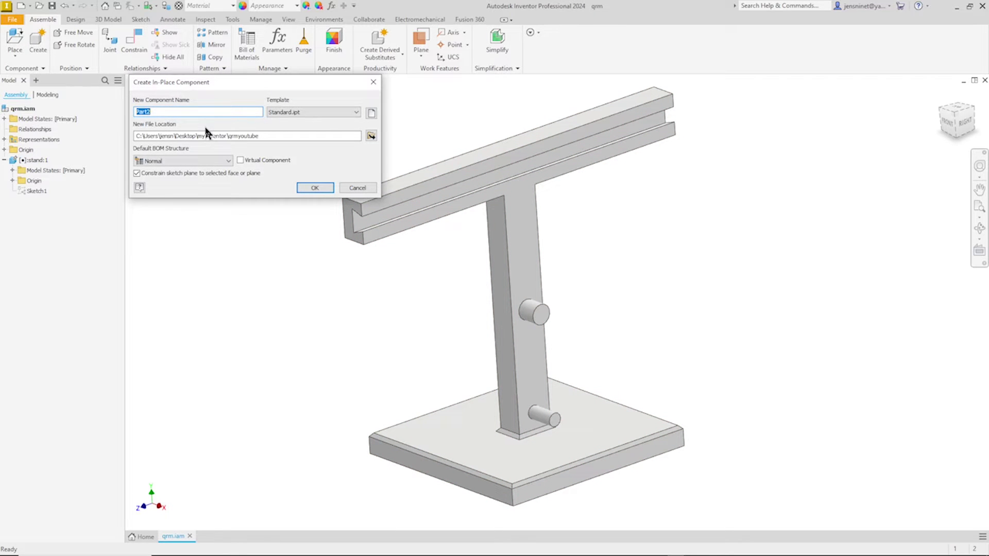
text(dovetail)
click(371, 114)
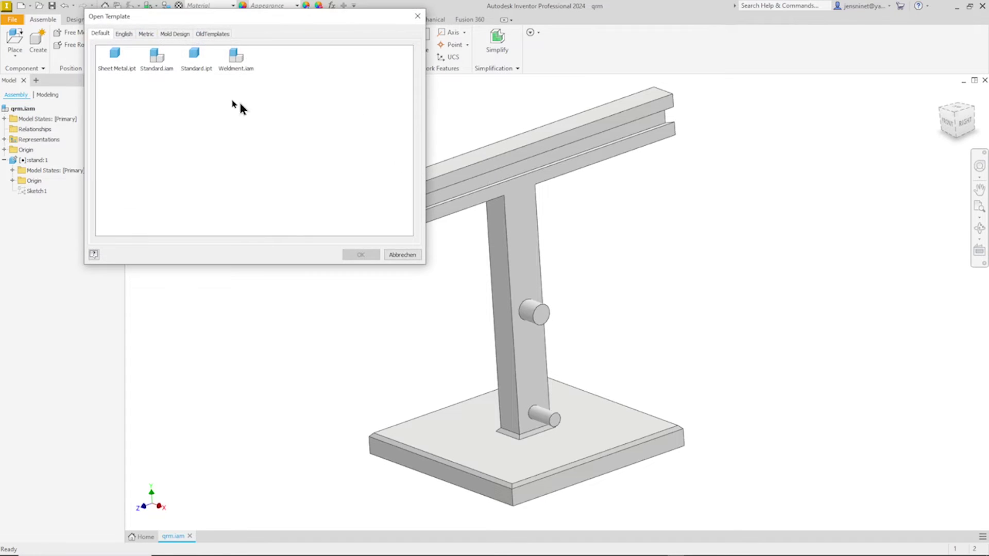
click(146, 34)
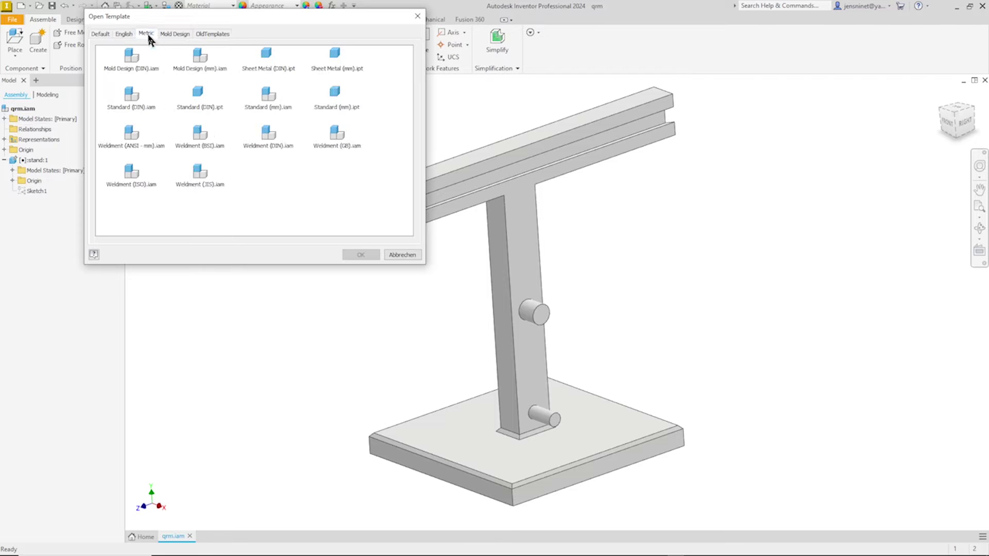
click(336, 98)
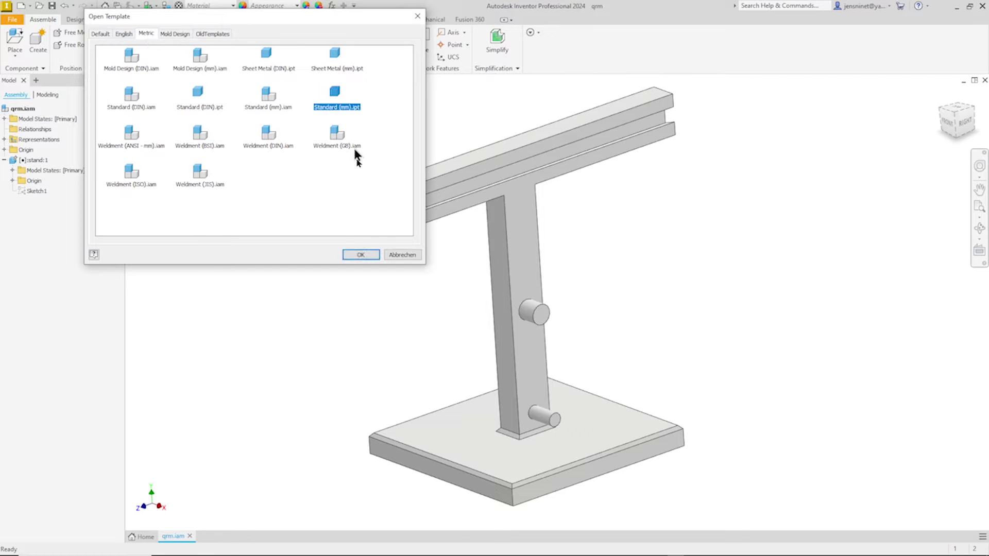
click(361, 255)
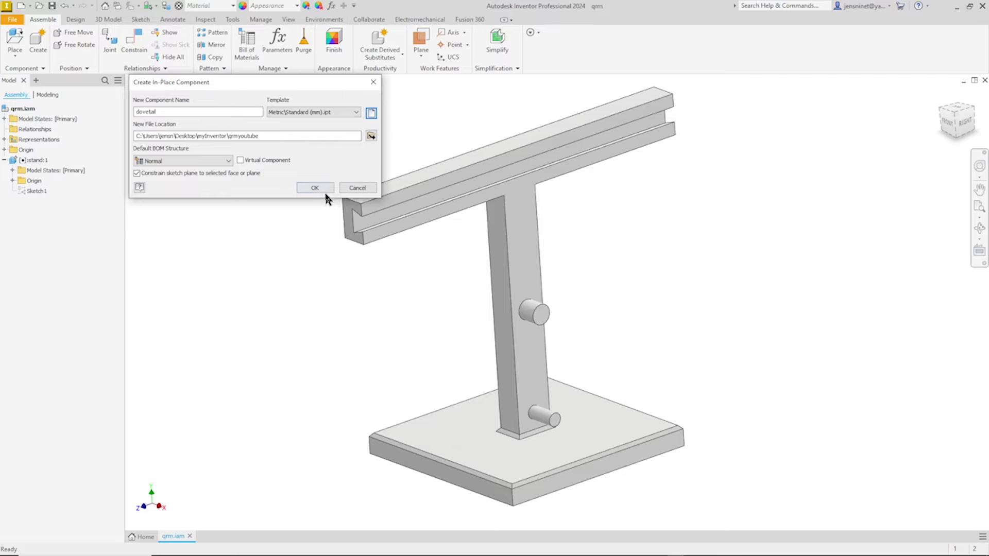
click(327, 188)
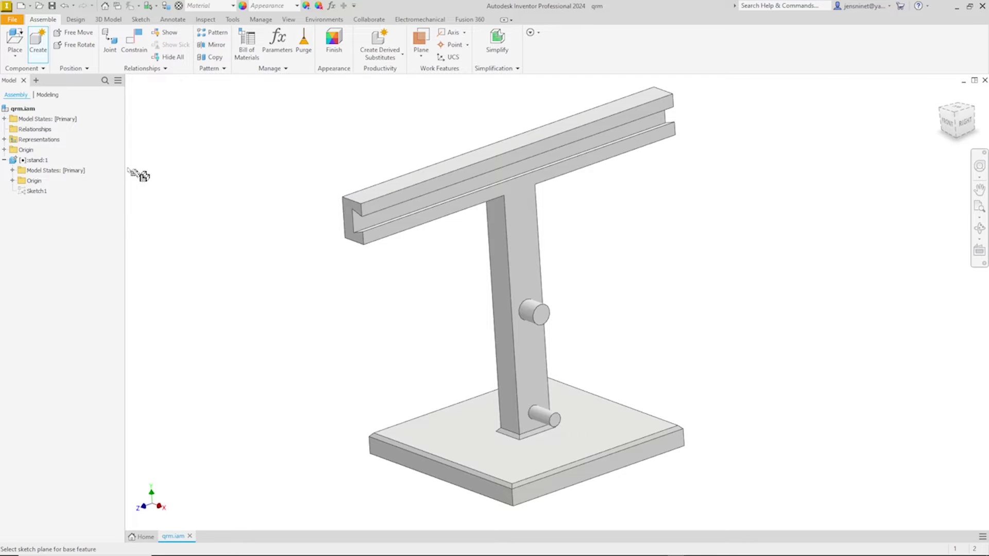
click(13, 180)
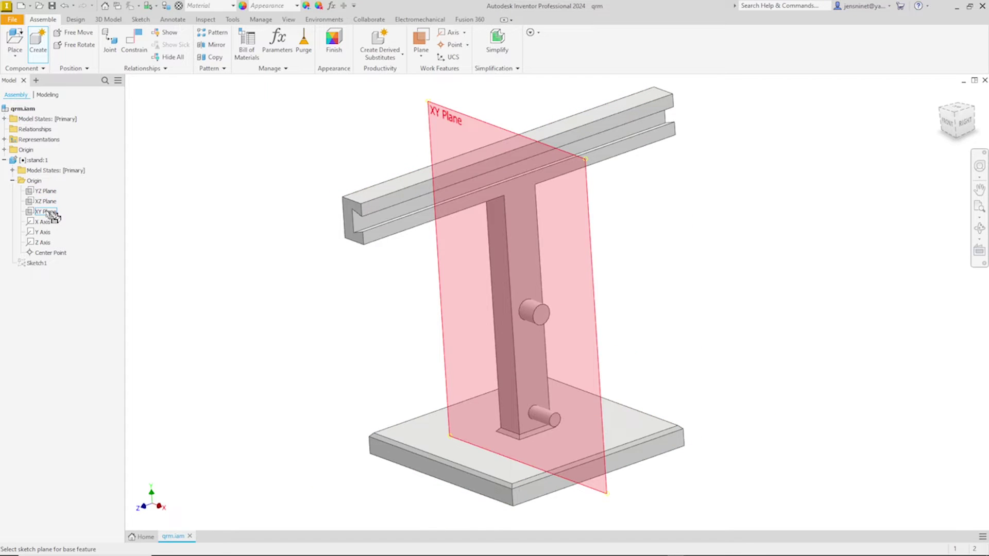
click(46, 213)
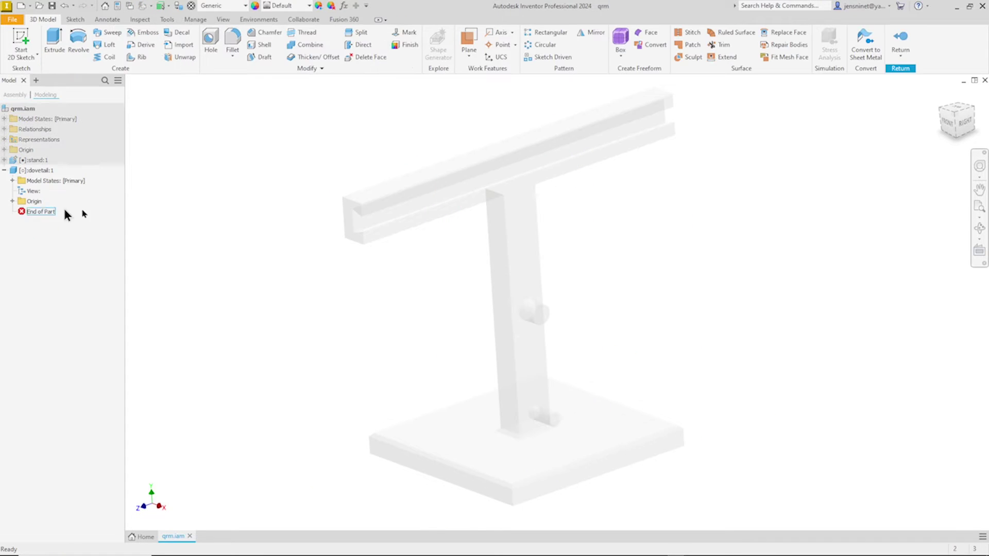
Start a new 2D sketch on the dovetail part's XY plane
right_click(206, 222)
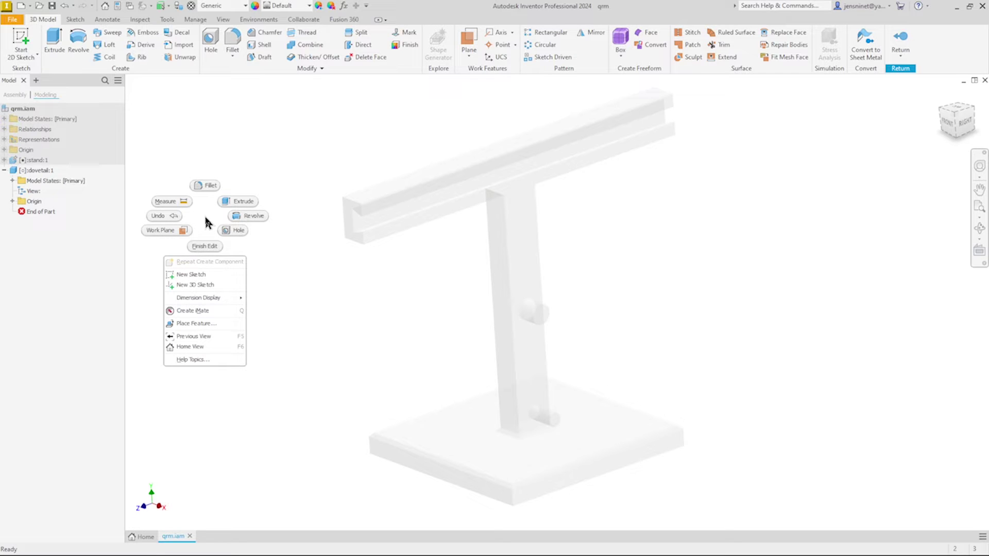
click(210, 274)
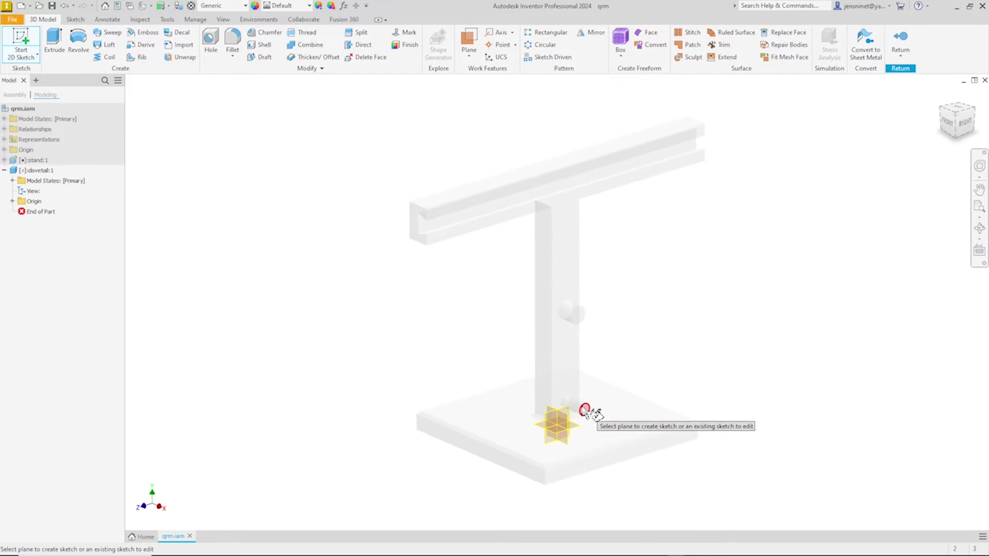
click(569, 424)
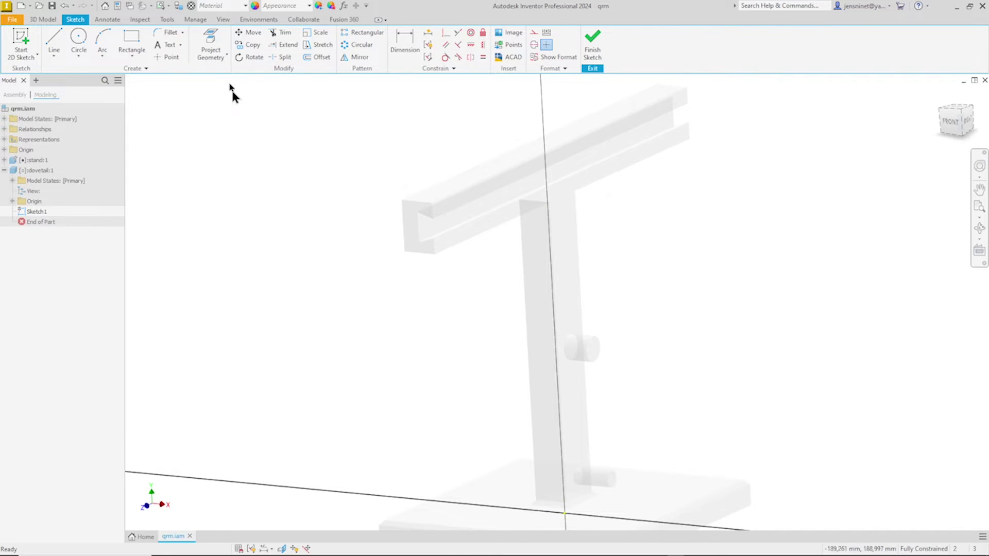
Project the rail's slotted end profile and the upper peg's end edge into the dovetail sketch
click(208, 54)
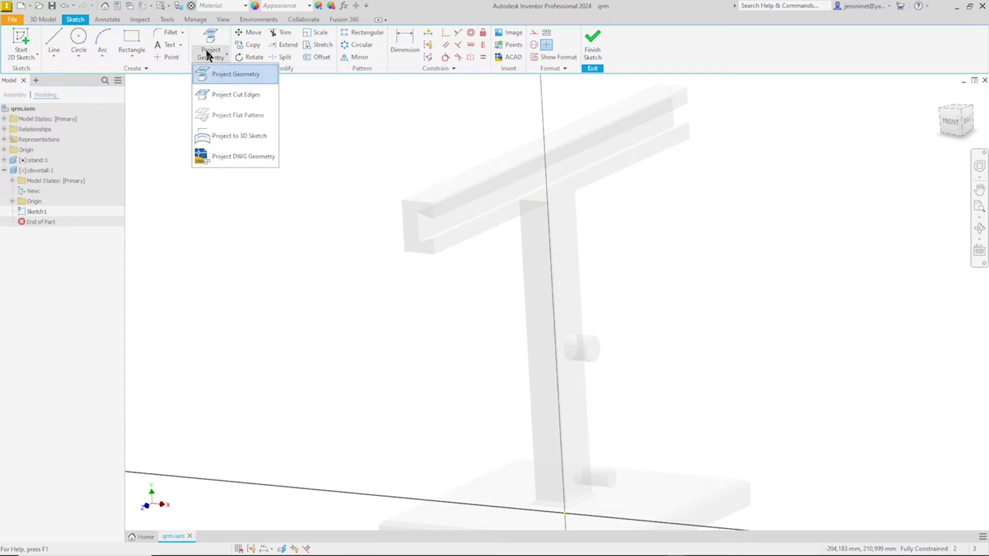
click(227, 69)
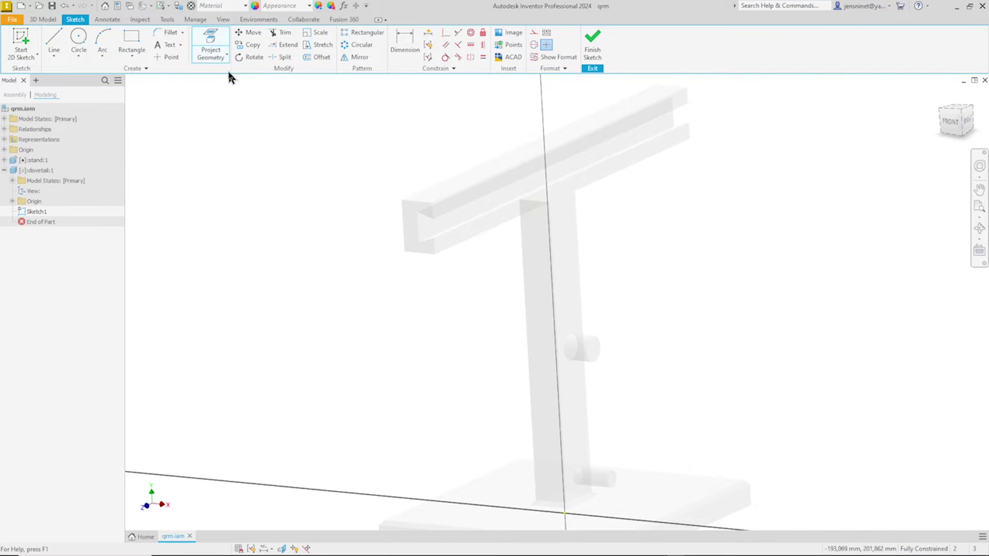
click(416, 218)
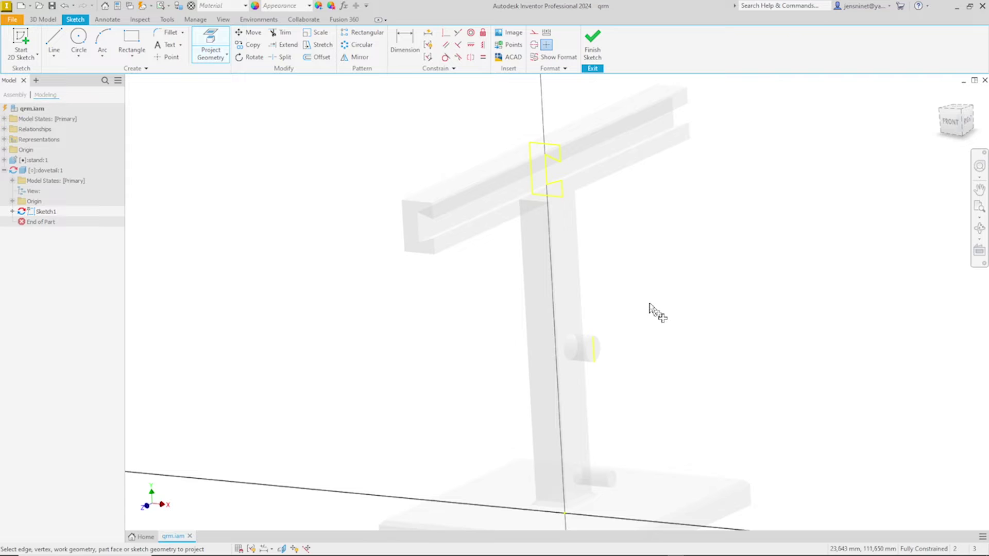
Draw a centre-point rectangle about 13 mm wide and 16.4 mm high beside the open side of the projected rail profile
click(135, 61)
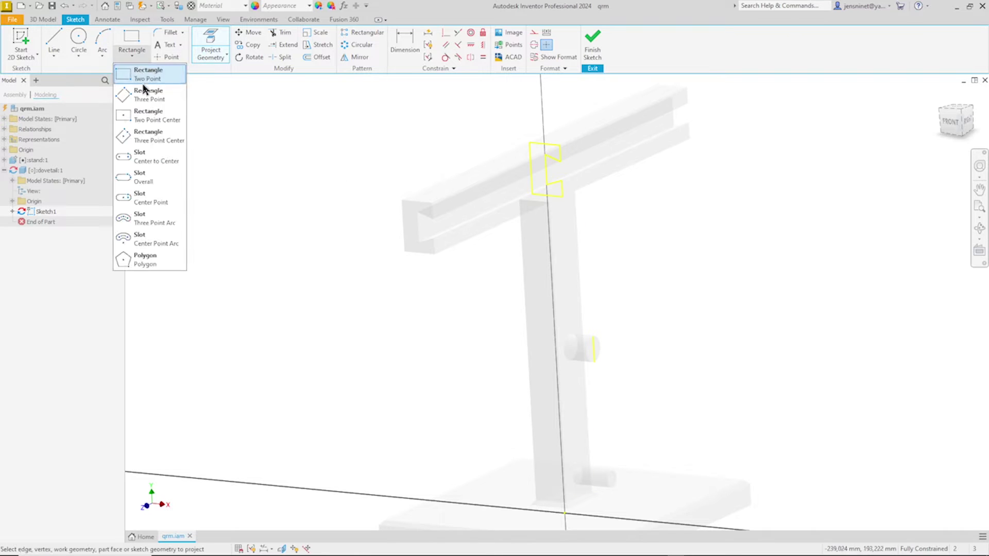
click(142, 121)
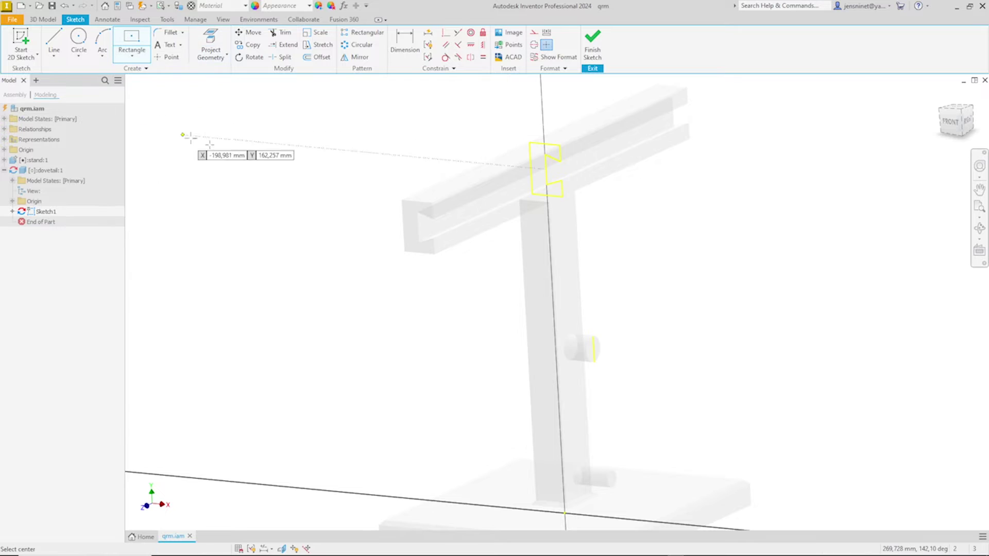
click(580, 166)
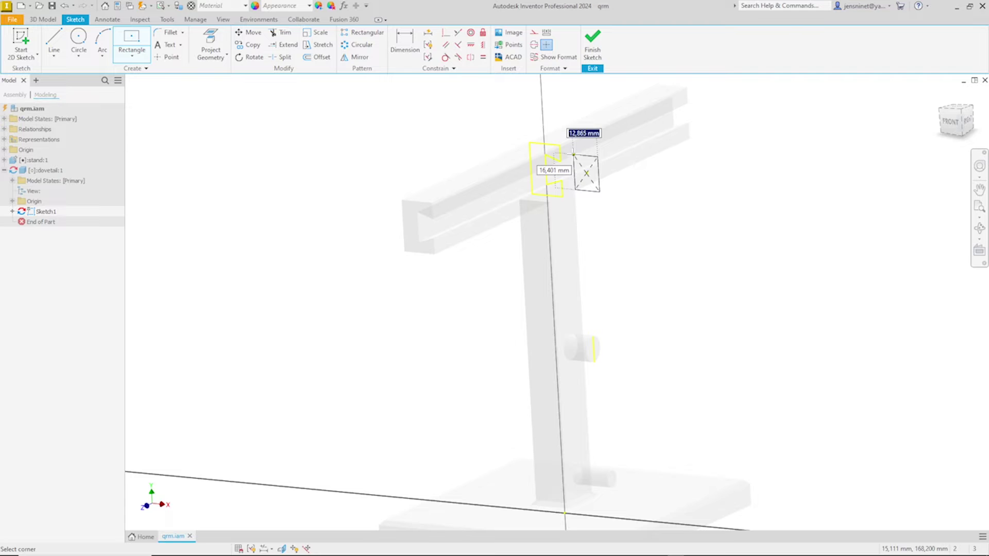
click(574, 155)
key(Escape)
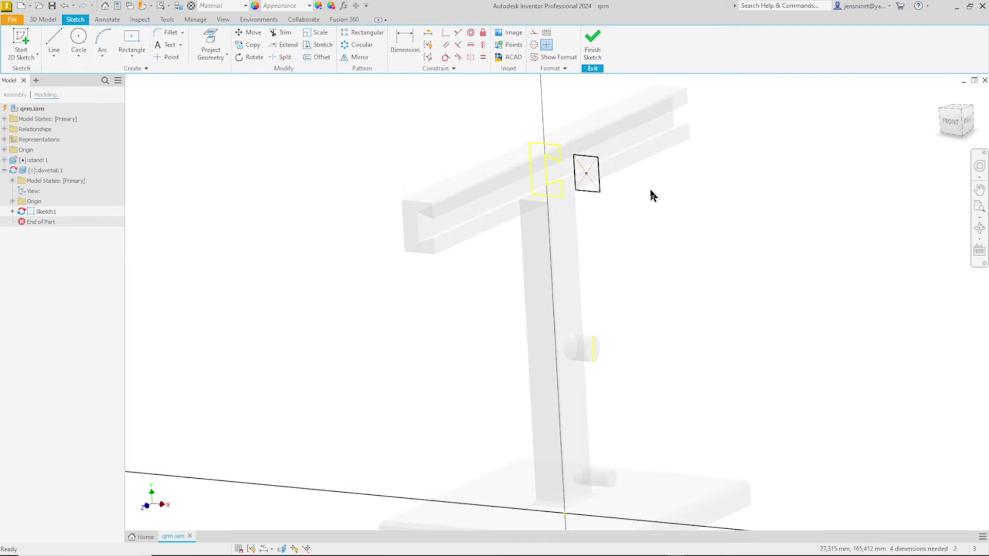
Make the rectangle's upper corner nearest the rail coincident with the end edge of the projected profile's upper lip
scroll(650, 193, up, 3)
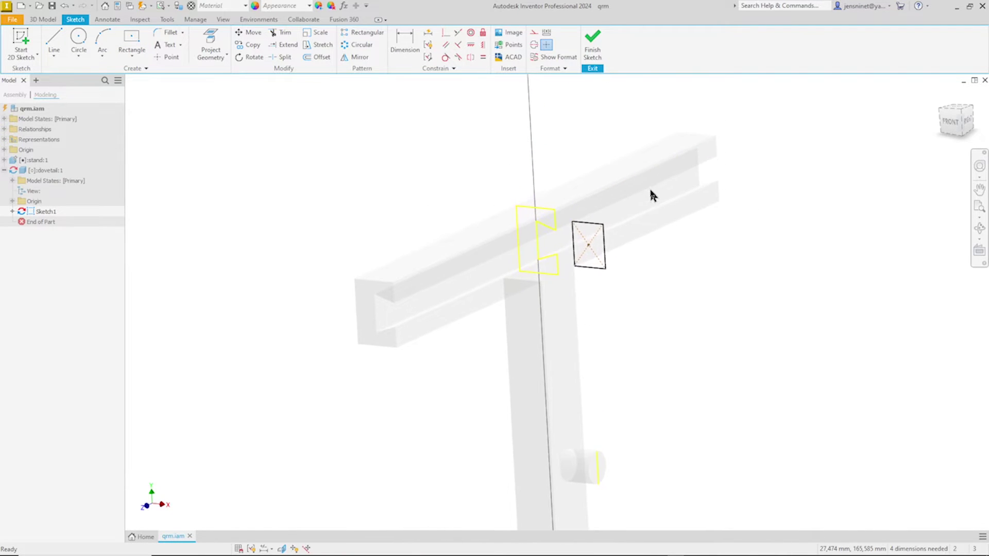
scroll(675, 252, up, 1)
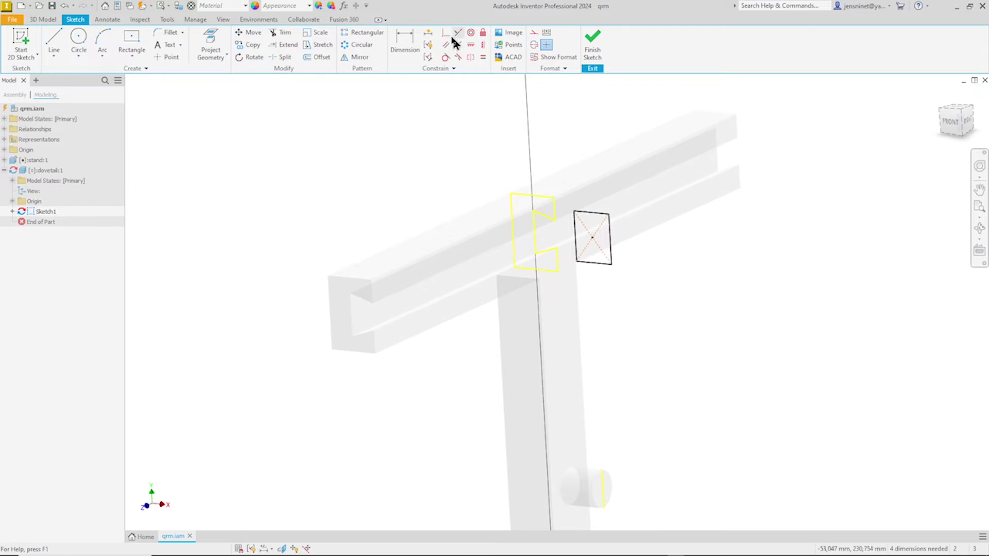
click(555, 209)
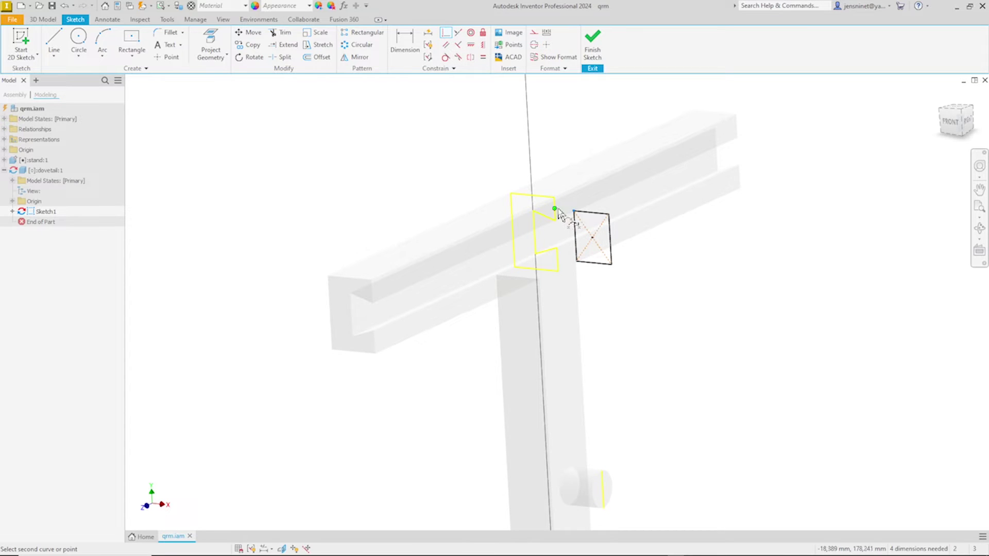
click(574, 212)
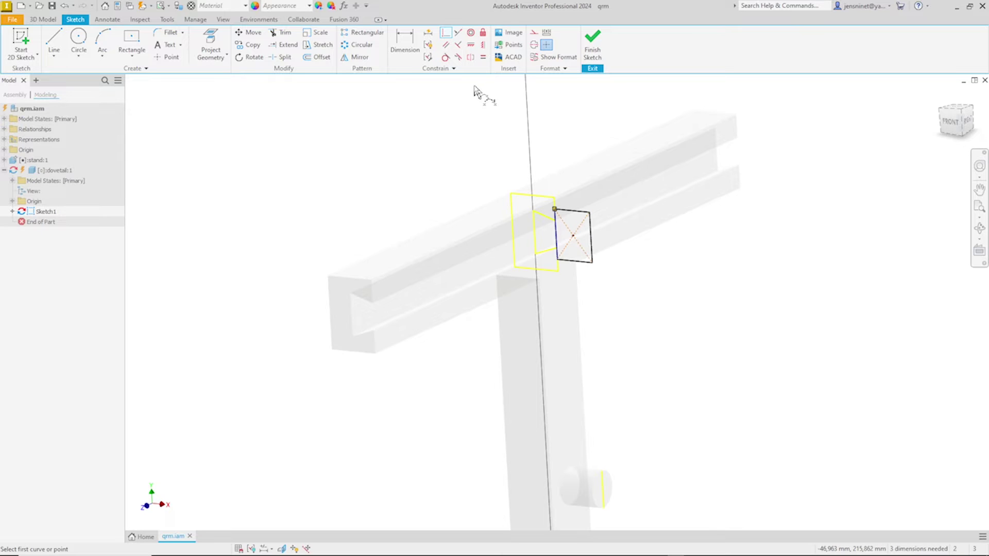
Align the rectangle's centre horizontally with the slot back edge's midpoint and its outer lower corner vertically with the projected peg edge
click(471, 44)
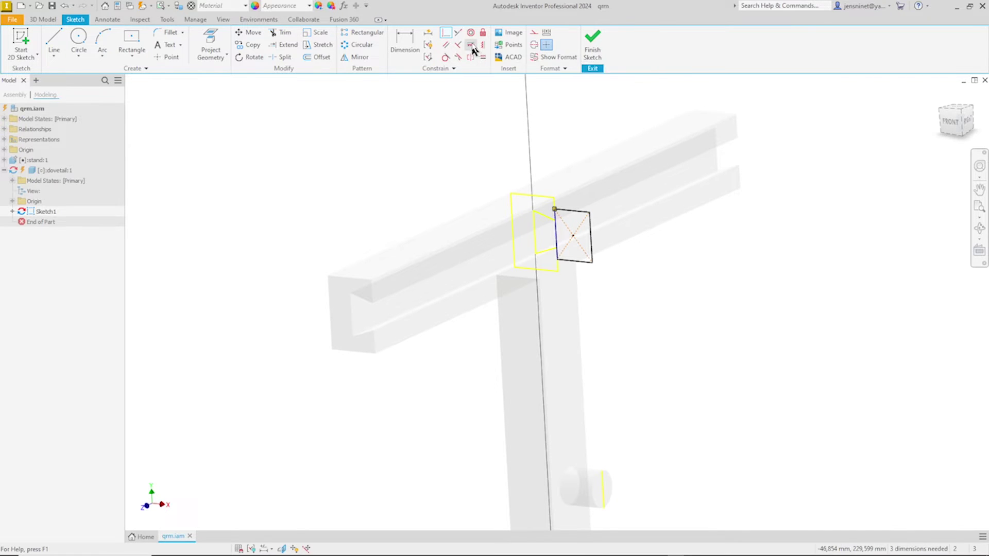
click(575, 236)
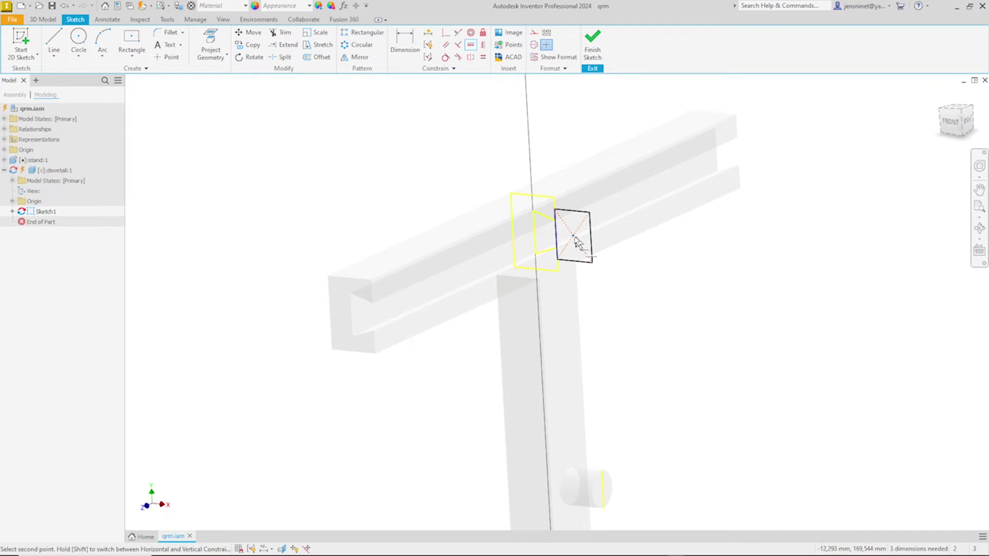
click(535, 235)
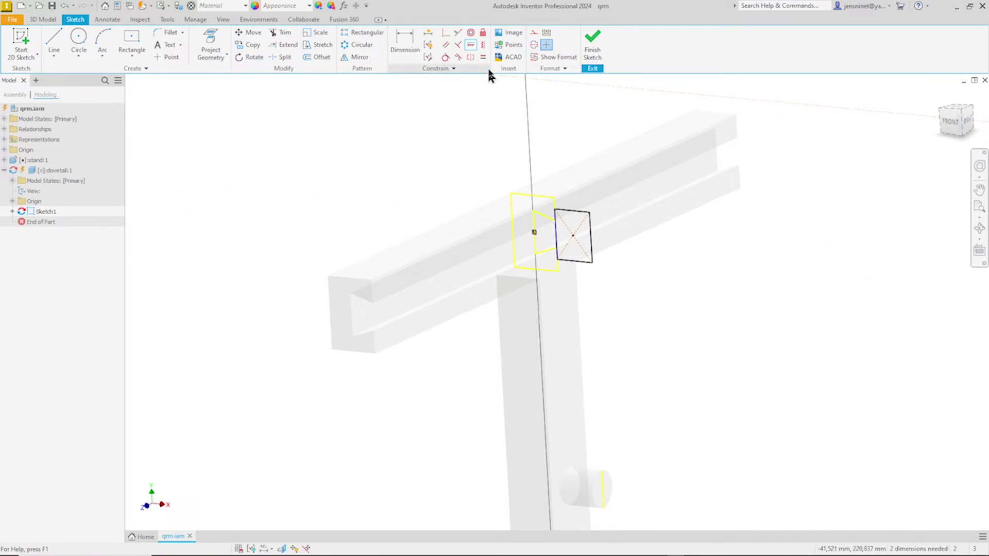
click(482, 45)
click(592, 267)
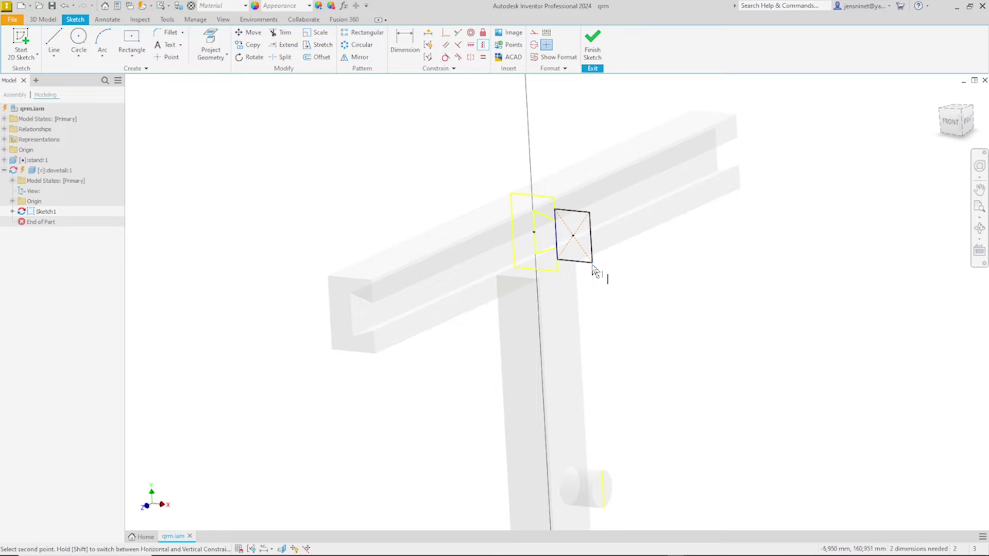
click(607, 477)
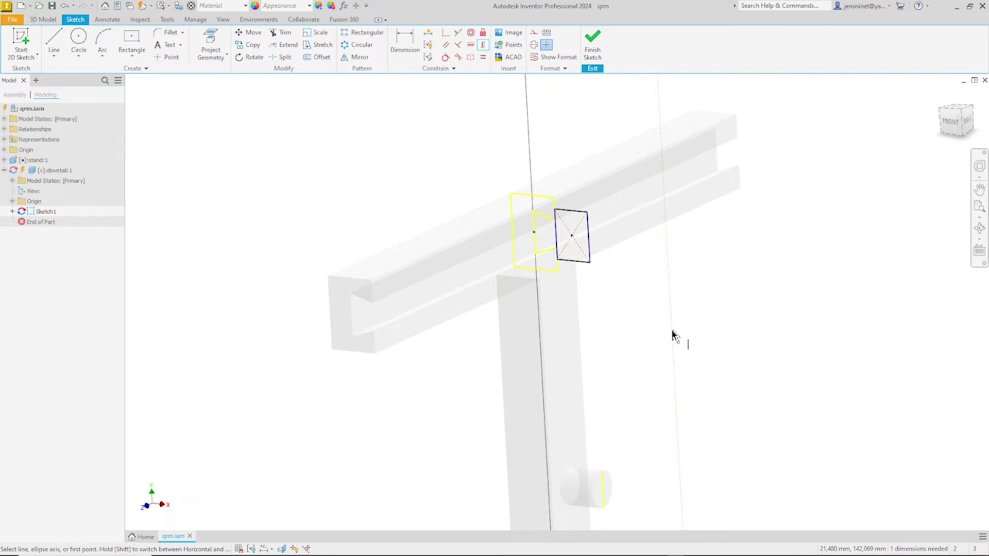
key(Escape)
Dimension the rectangle's height as 16 mm and finish the sketch
right_click(671, 336)
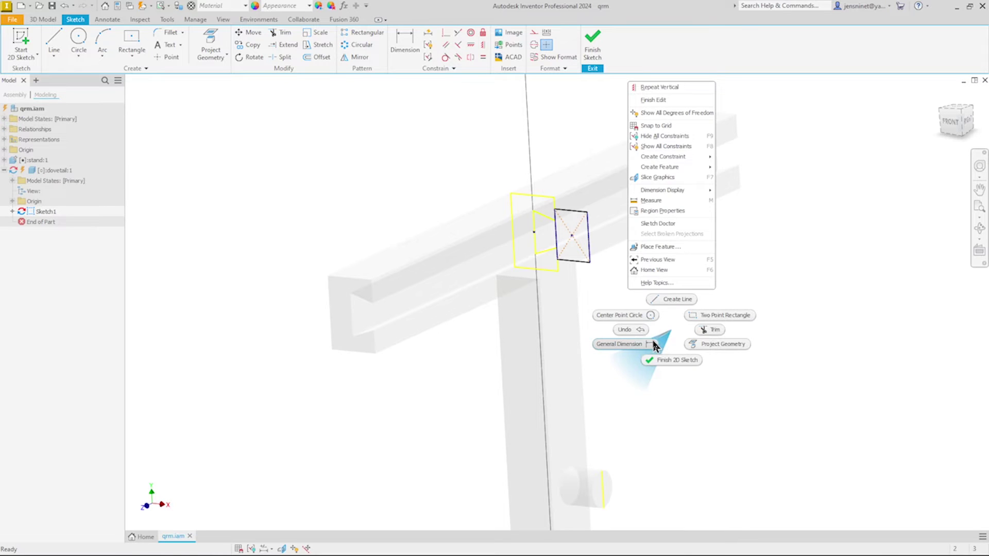
click(654, 345)
click(590, 248)
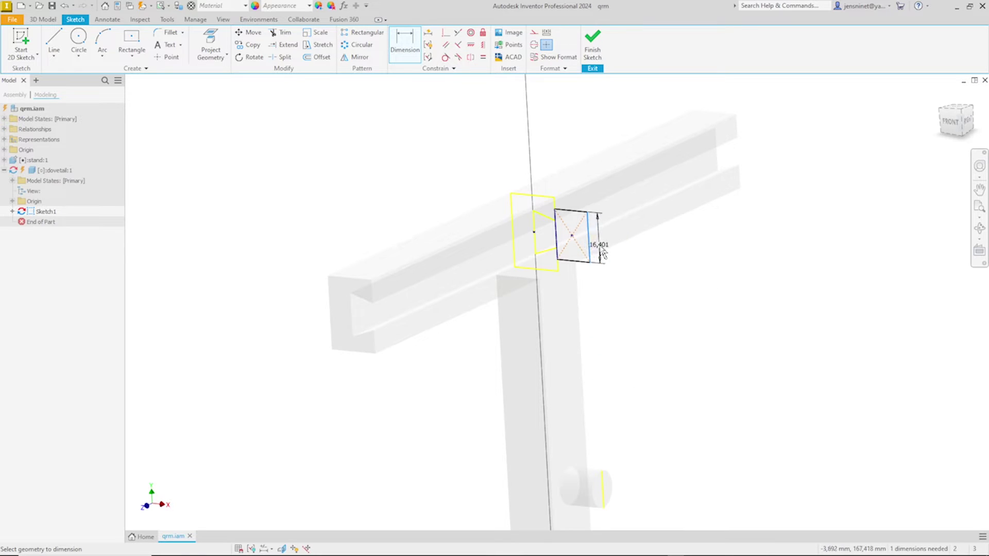
click(601, 253)
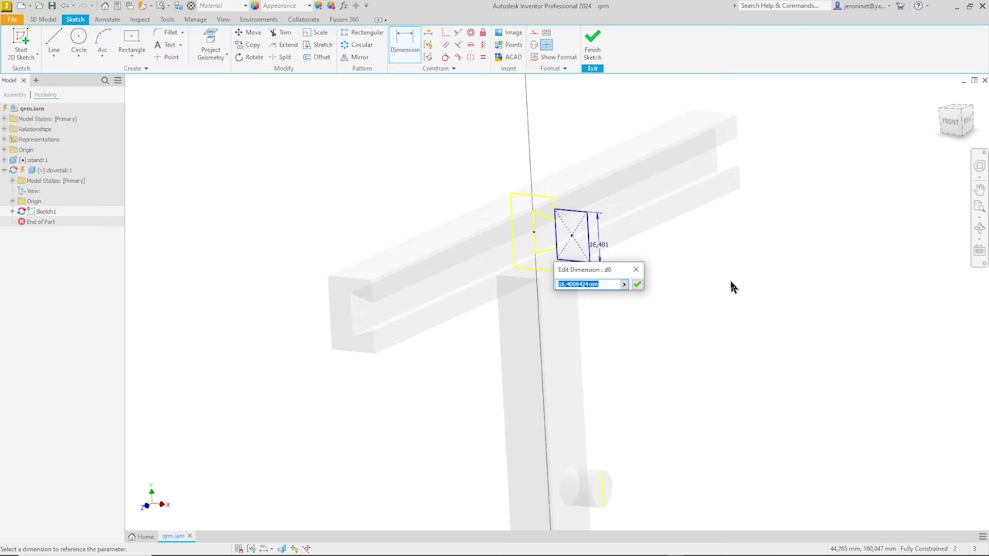
text(16)
key(Return)
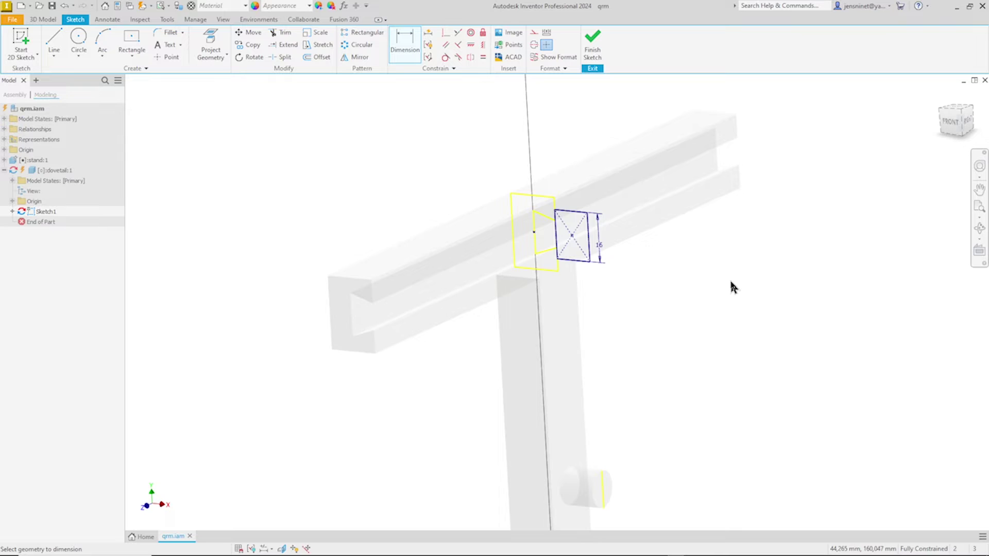
click(592, 44)
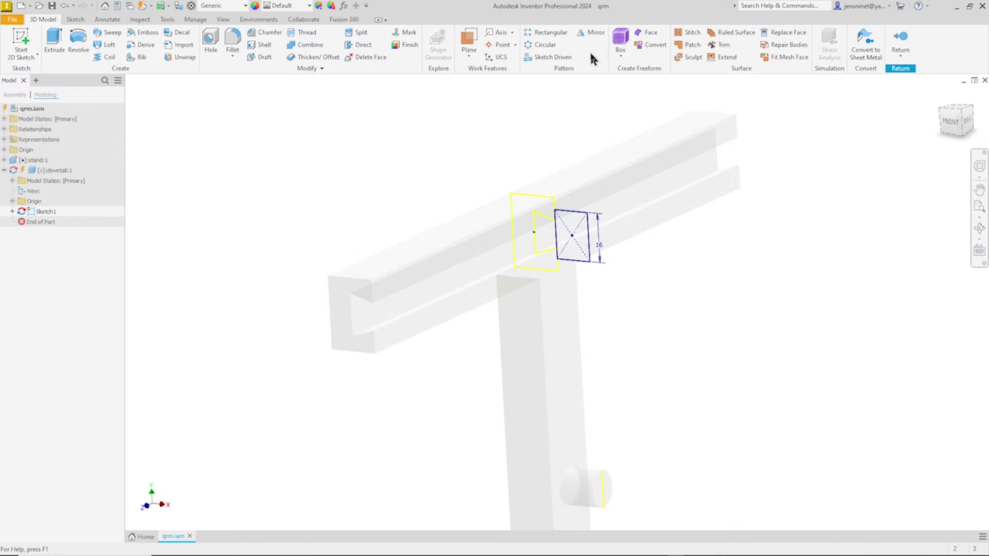
Extrude the dovetail slot profile and the rectangle together by 22 mm, symmetrically about the sketch plane
right_click(514, 133)
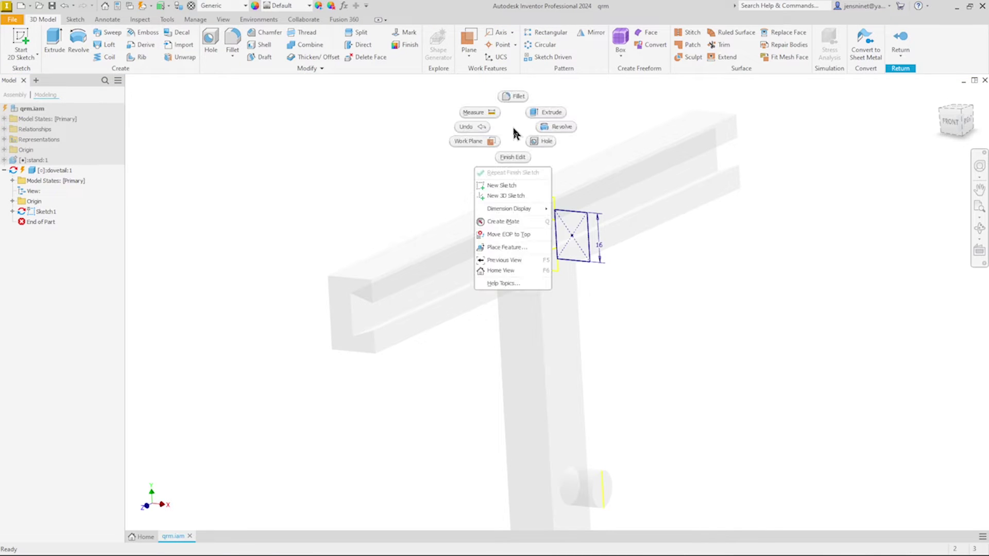
click(547, 112)
click(547, 237)
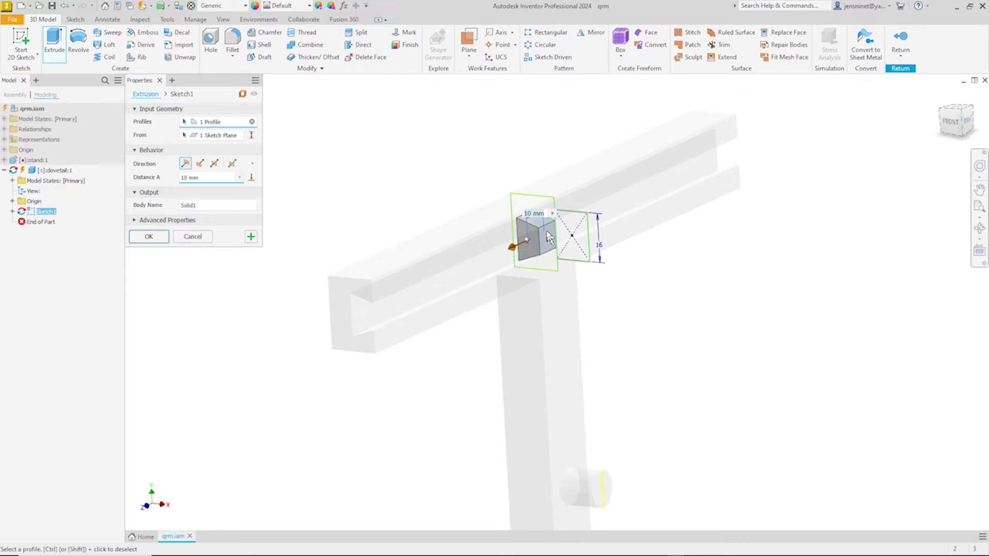
click(577, 239)
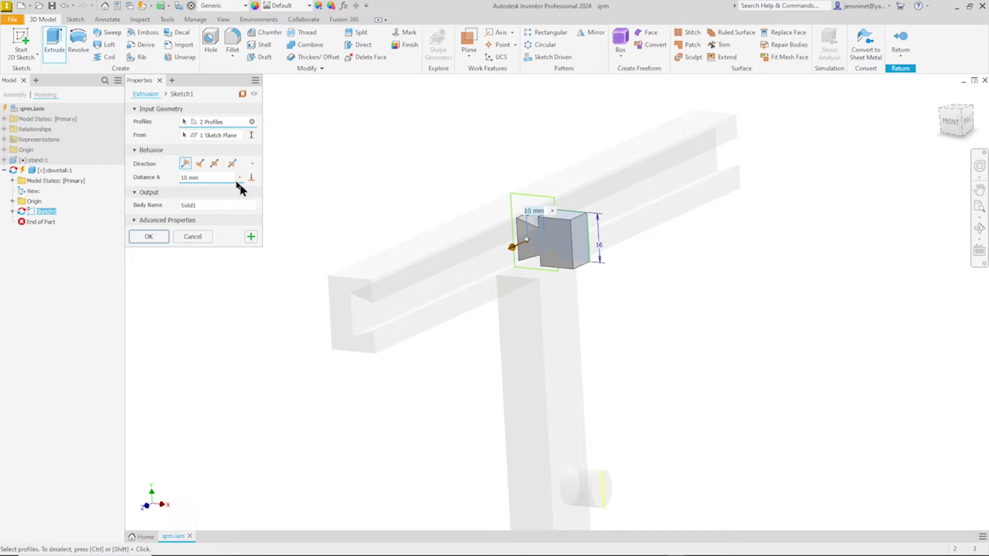
click(214, 162)
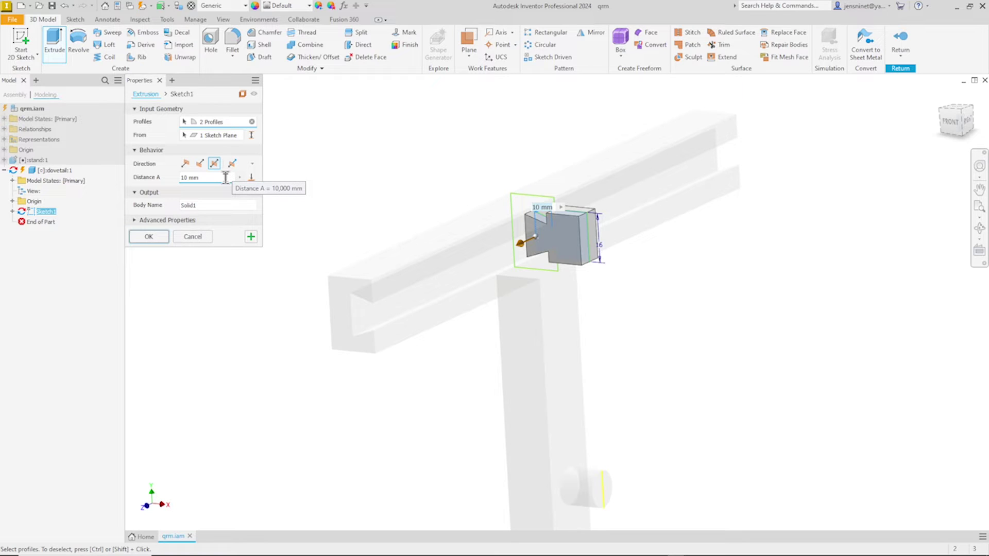
text(22)
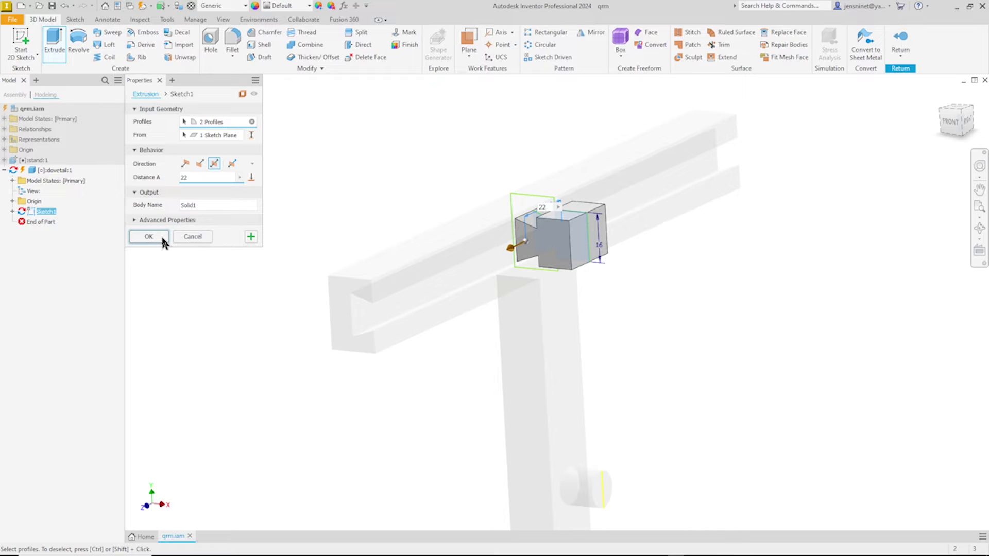
click(149, 237)
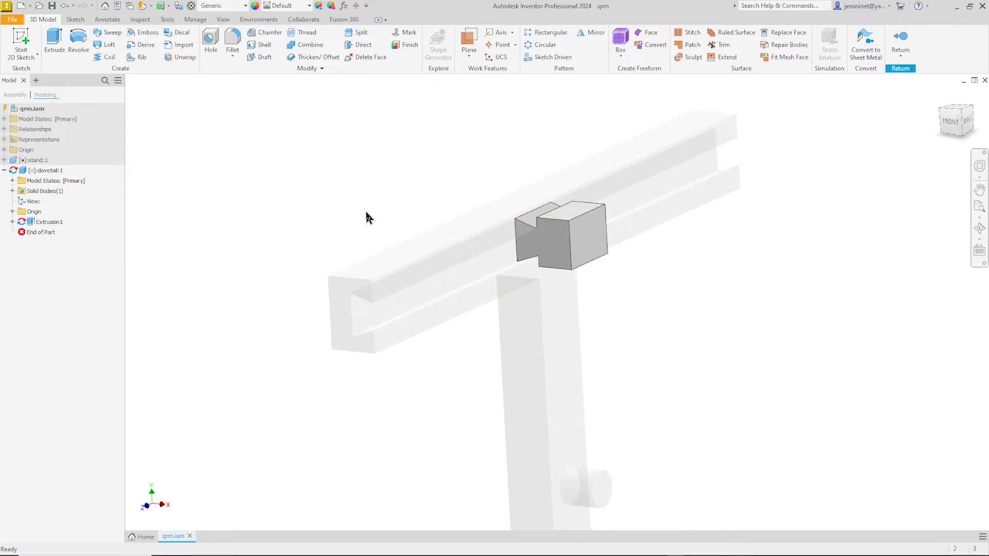
Start a sketch on the dovetail block's outer face and draw an 8 mm diameter circle near the face's centre
key(F6)
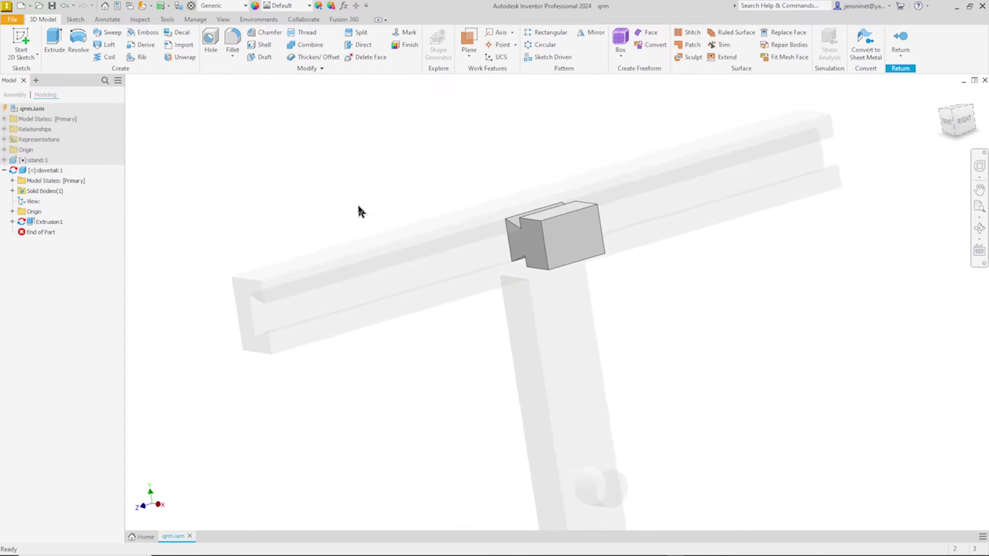
right_click(571, 240)
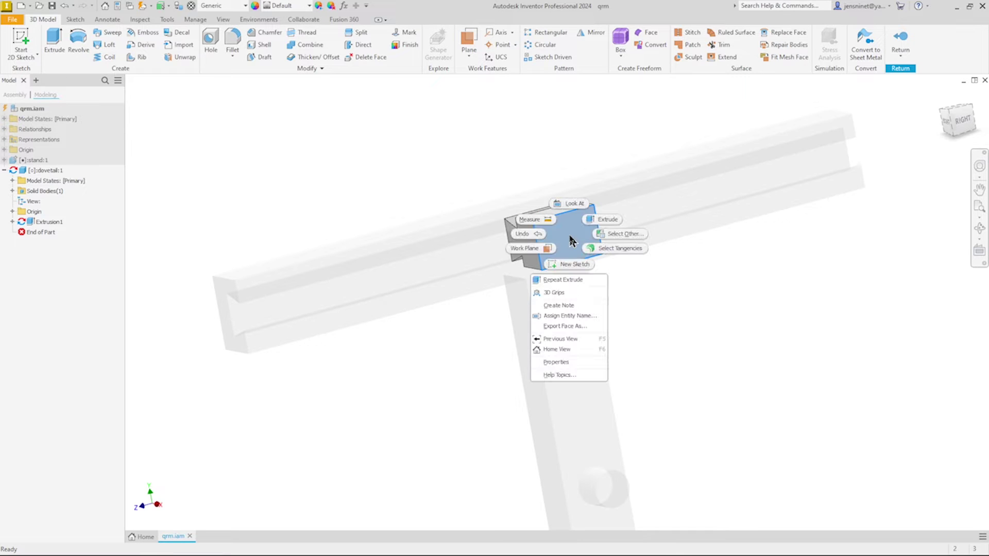
click(572, 265)
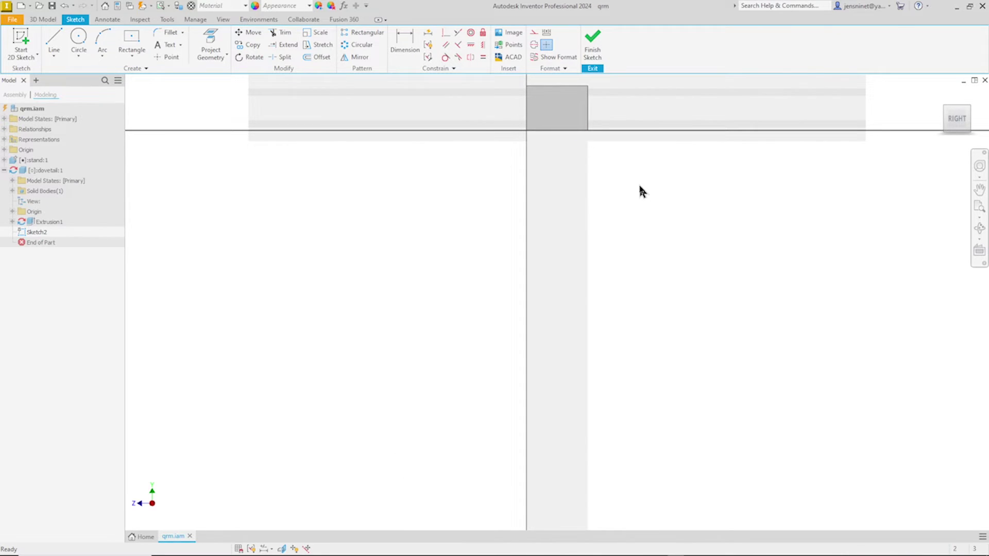
right_click(641, 191)
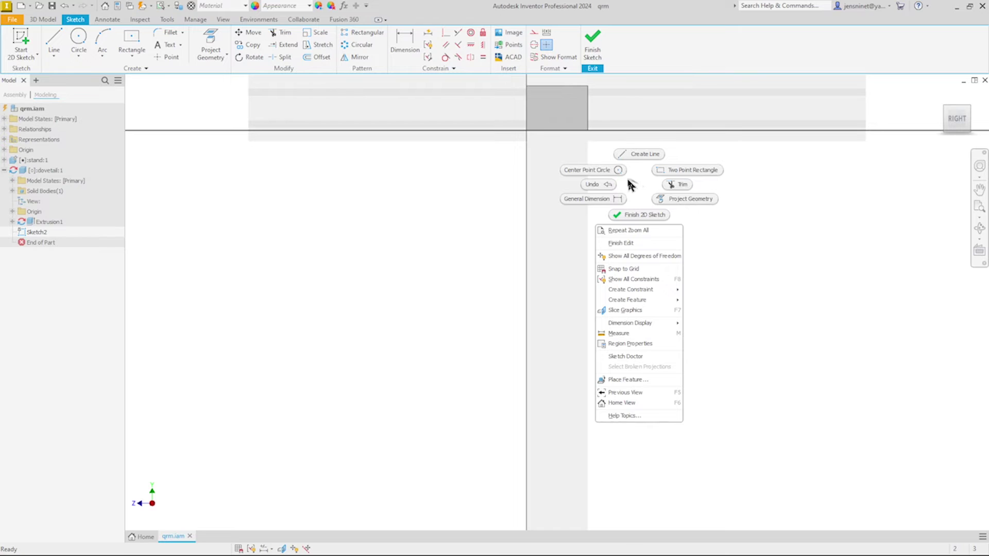
click(617, 173)
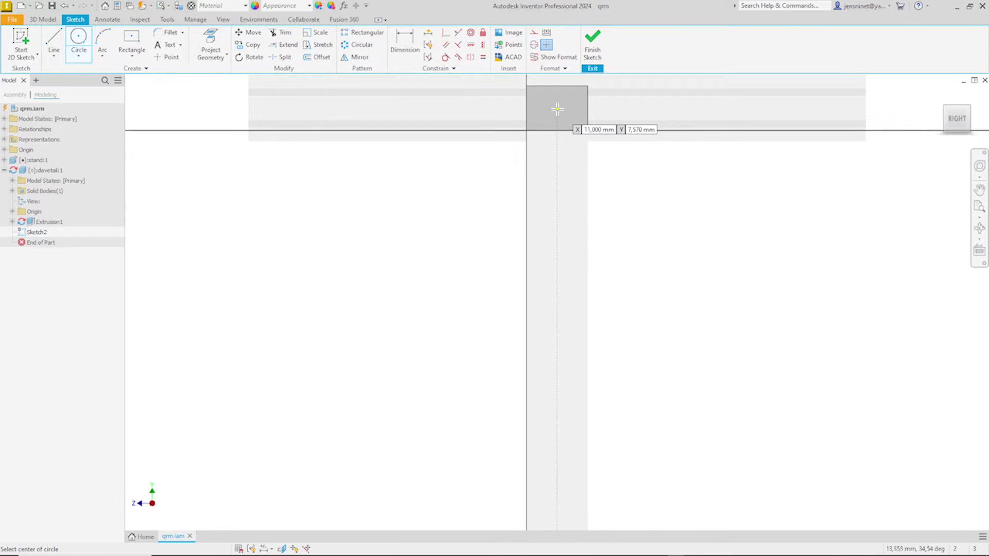
click(557, 109)
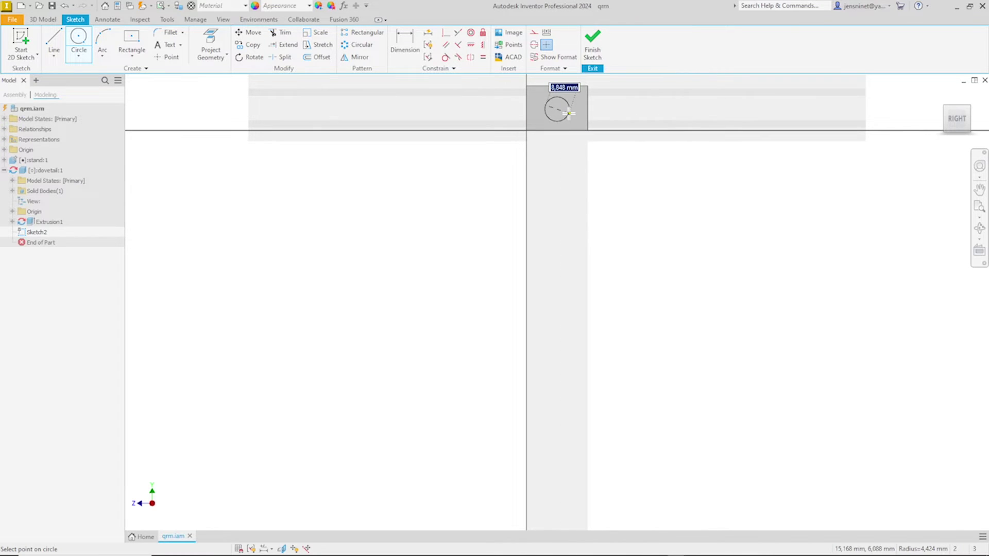
text(8)
key(Return)
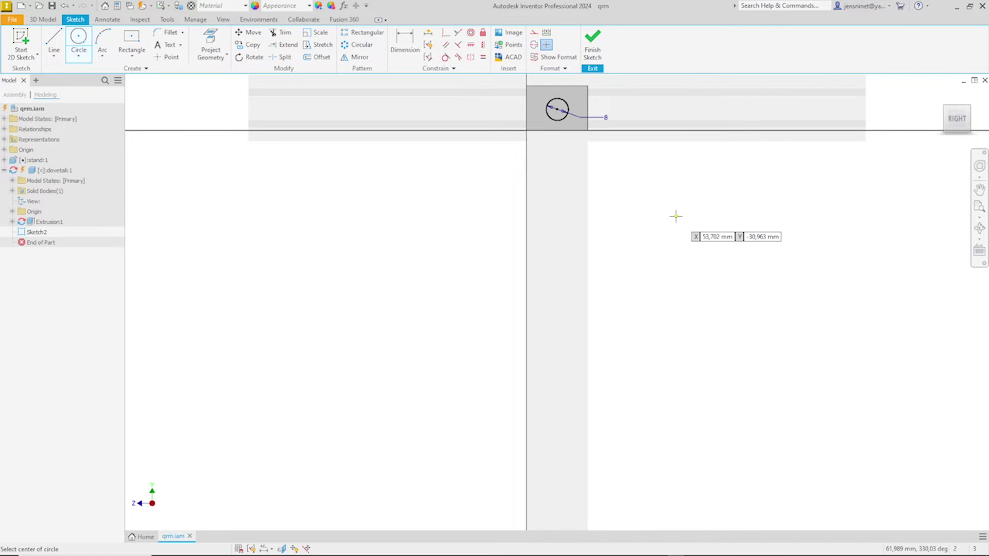
key(Escape)
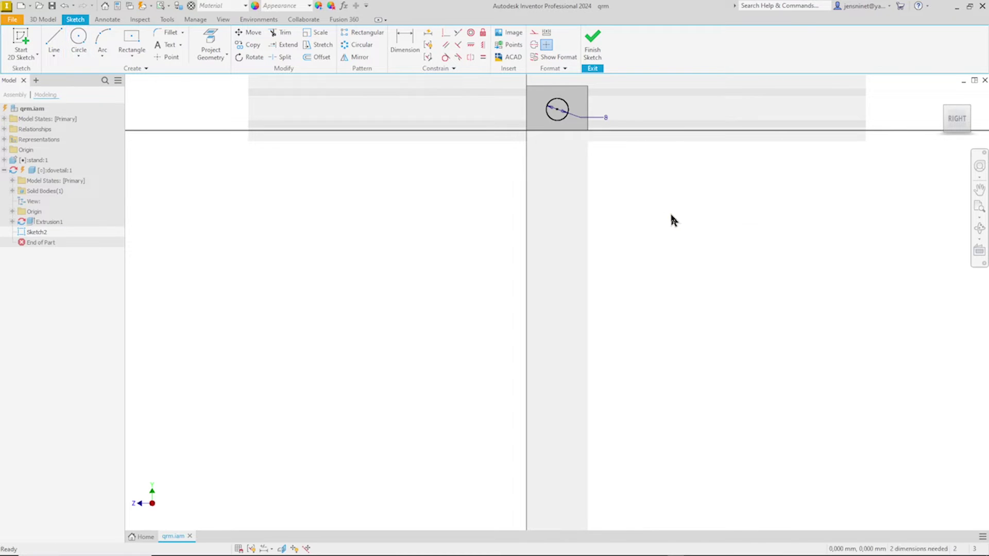
Project the block's outer face outline into the circle sketch
right_click(659, 194)
click(688, 211)
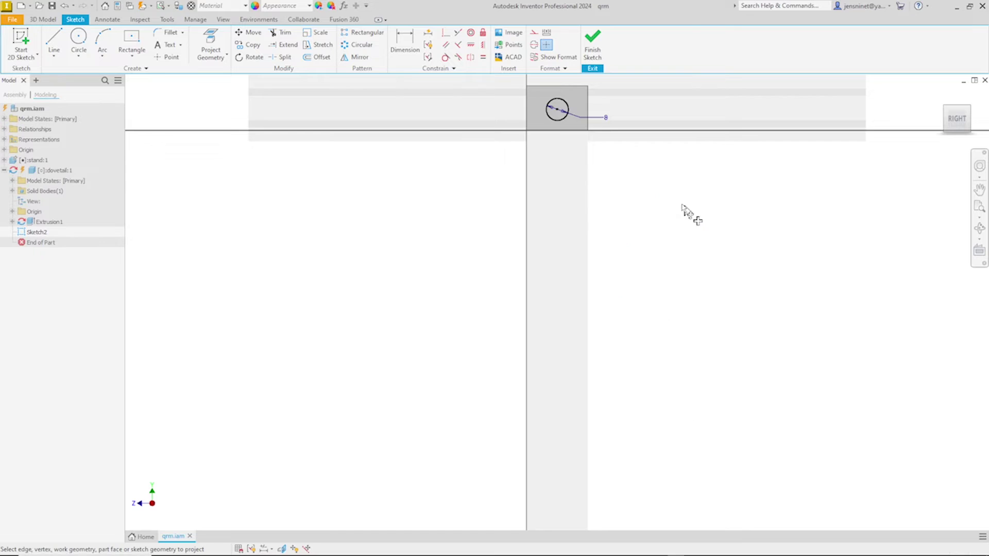
click(589, 113)
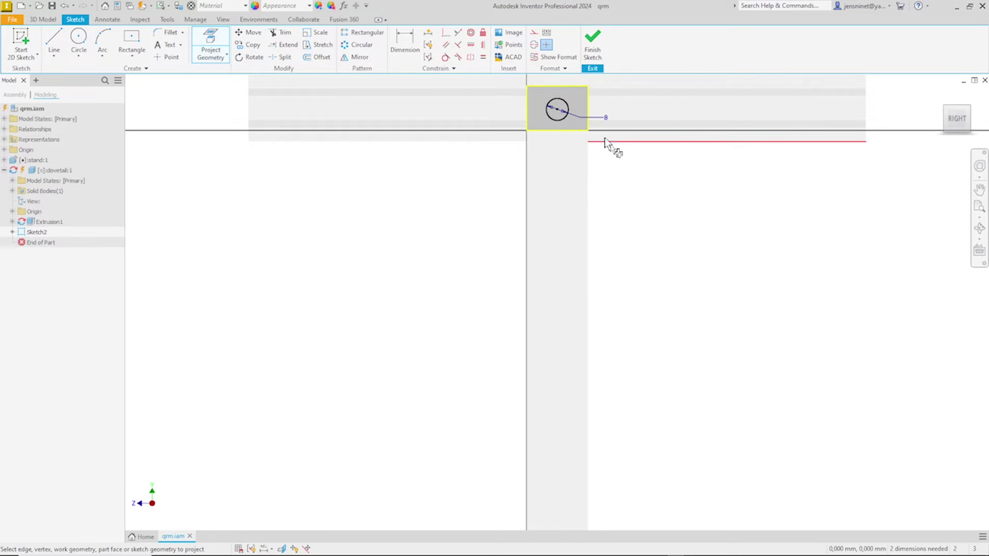
Centre the 8 mm circle on the block face by aligning its centre horizontally and vertically with the projected edges' midpoints
click(471, 45)
click(555, 111)
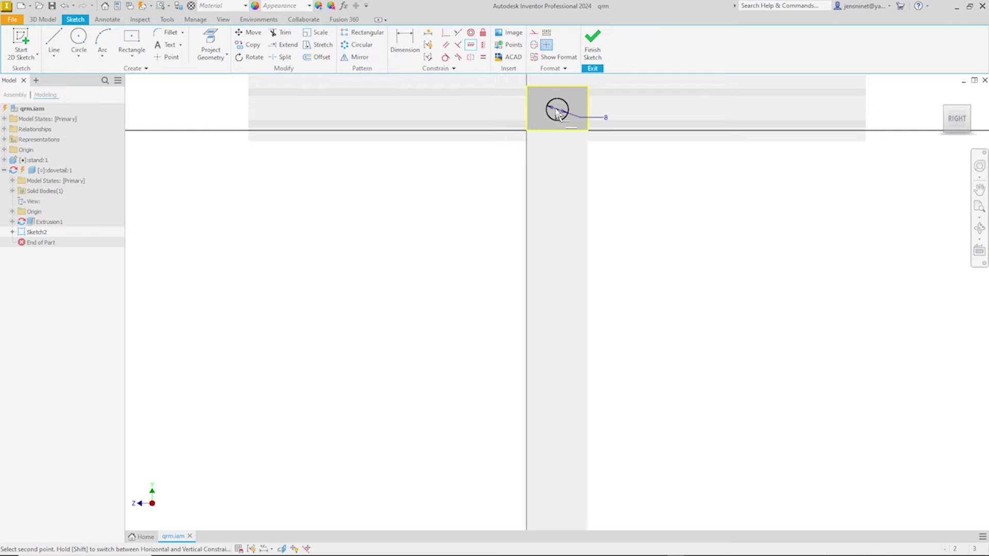
click(588, 109)
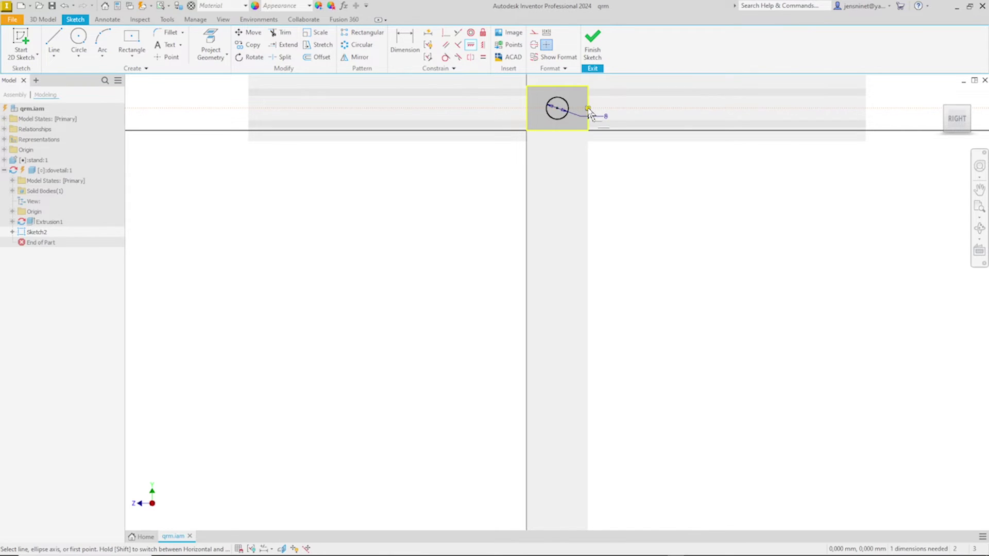
click(482, 46)
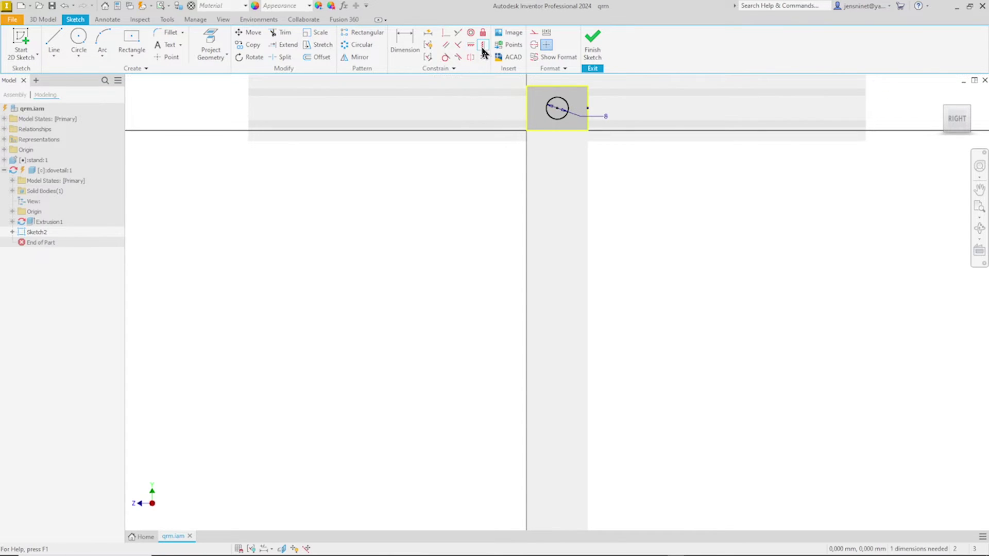
click(556, 108)
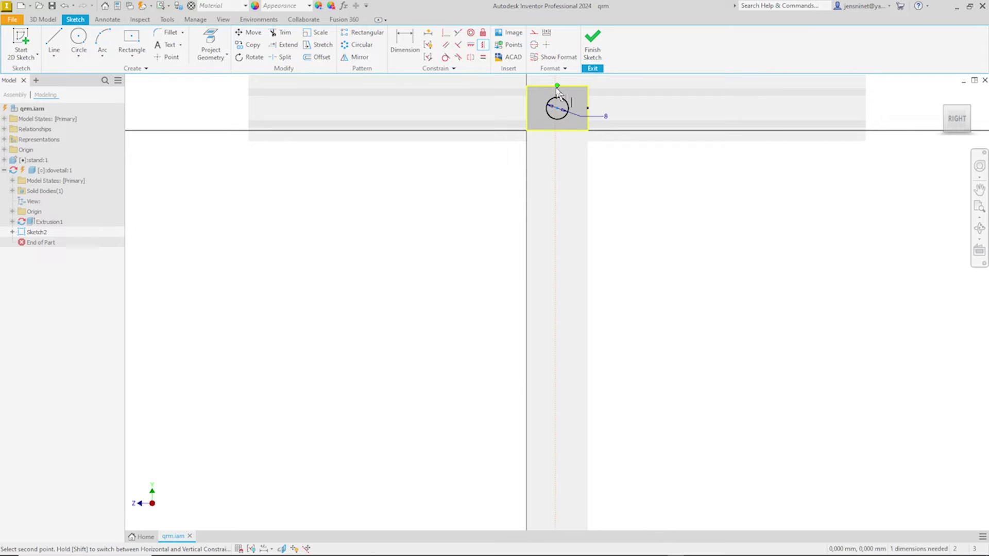
click(557, 86)
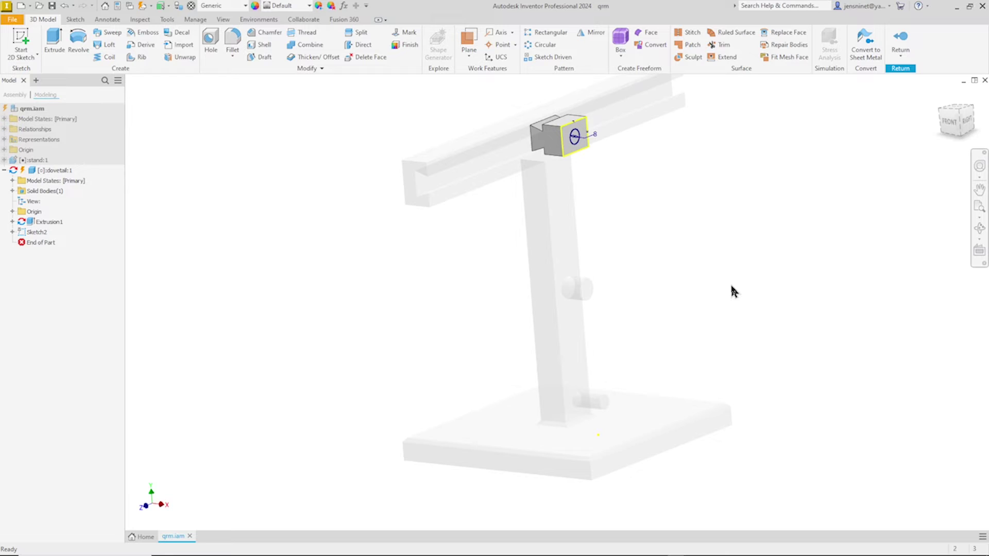
Extrude the circle from the dovetail block's face up to the end face of the stand's lower pin
click(54, 42)
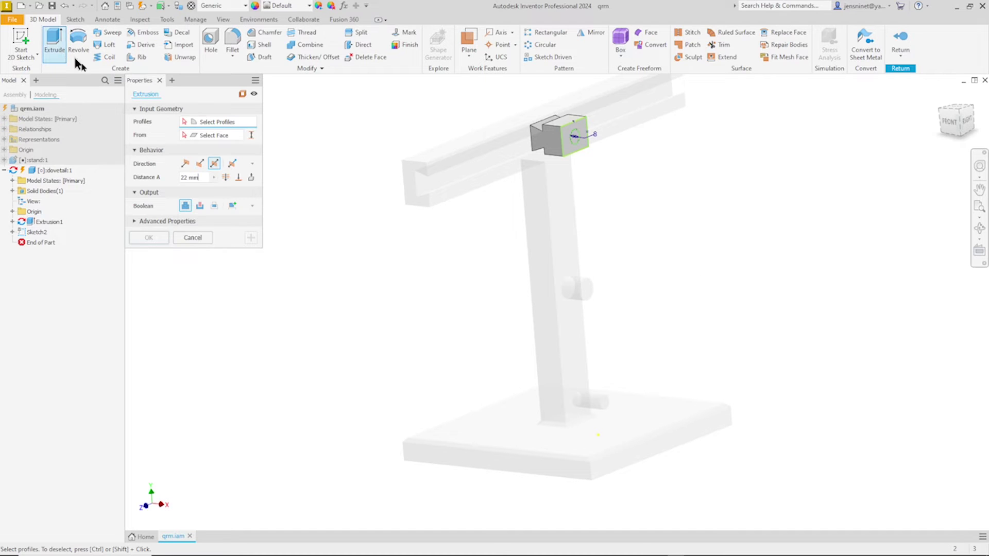
scroll(596, 185, down, 5)
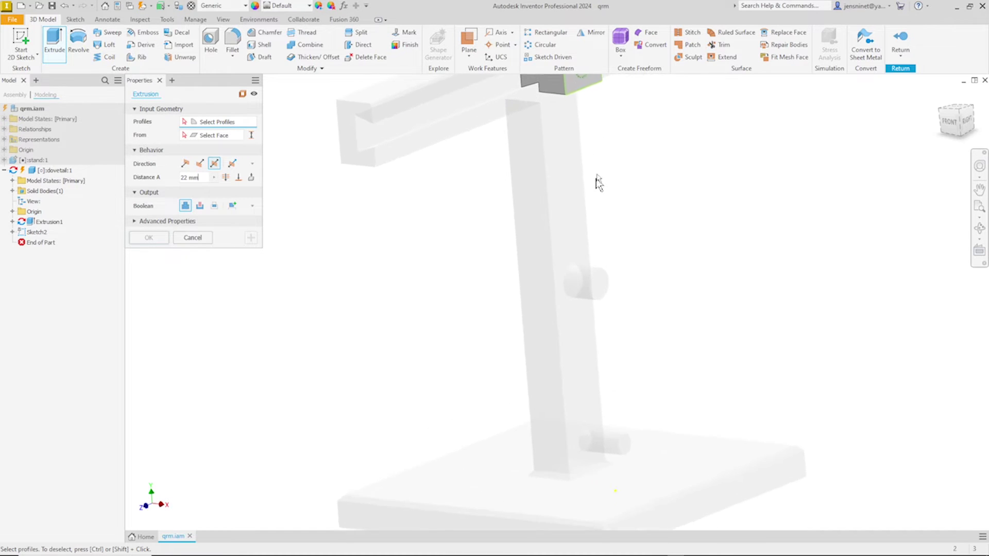
click(592, 157)
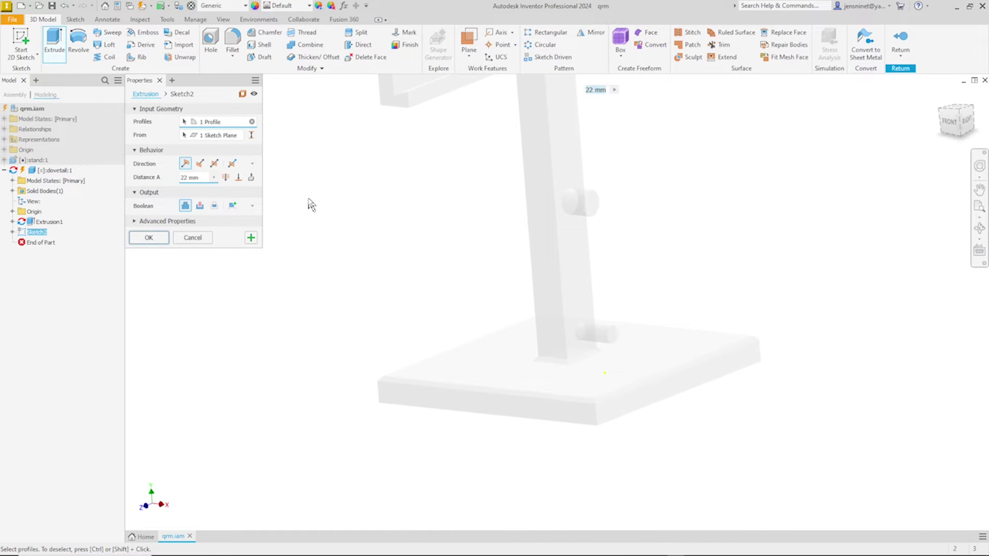
click(238, 178)
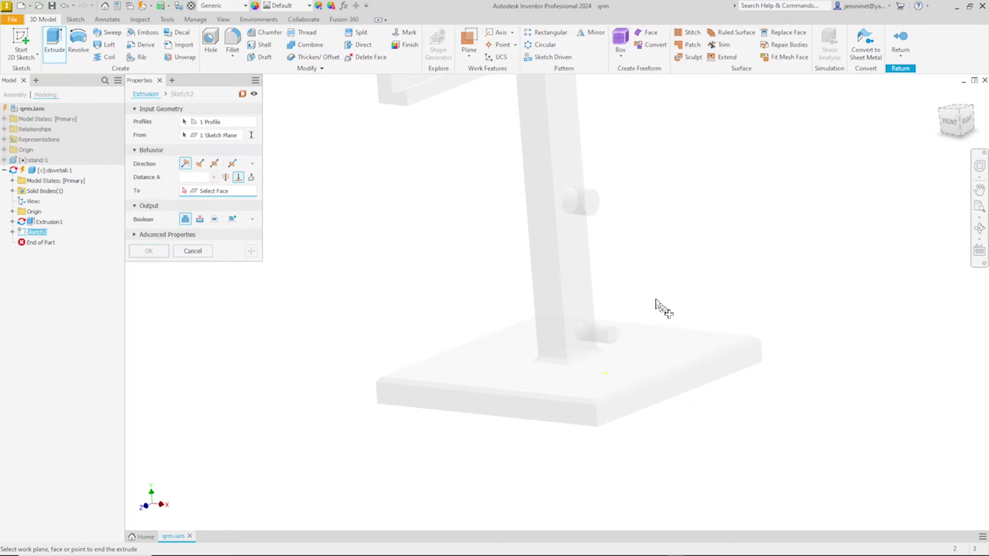
click(613, 335)
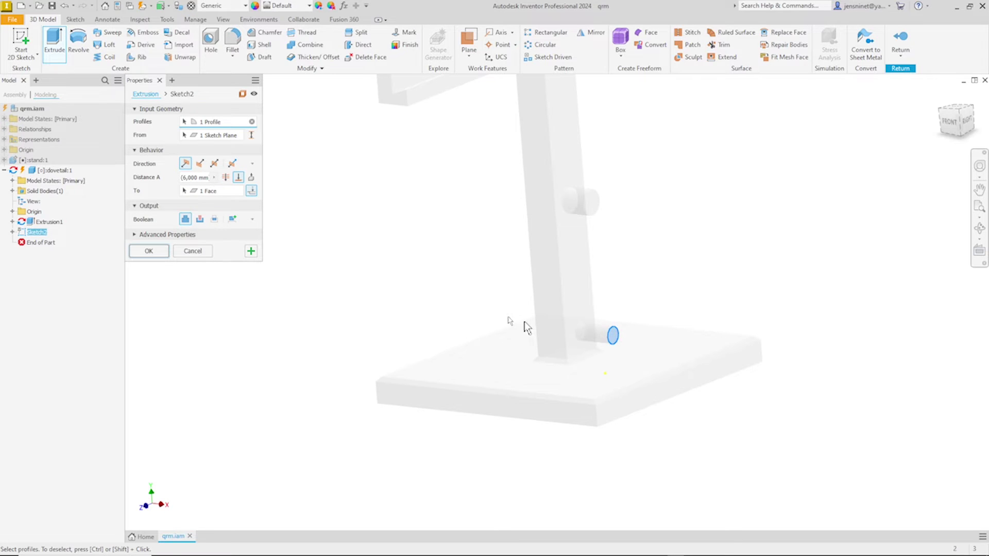
key(F5)
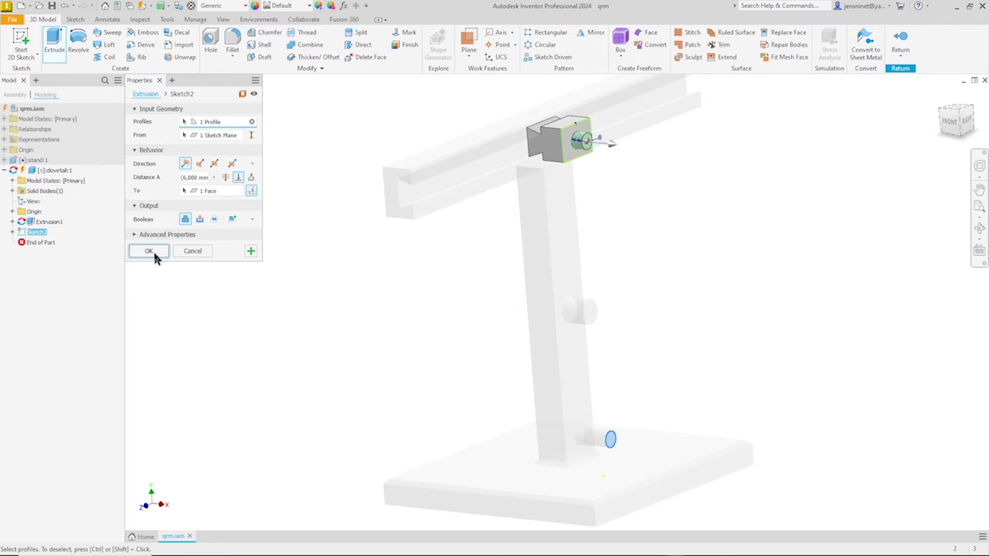
click(148, 251)
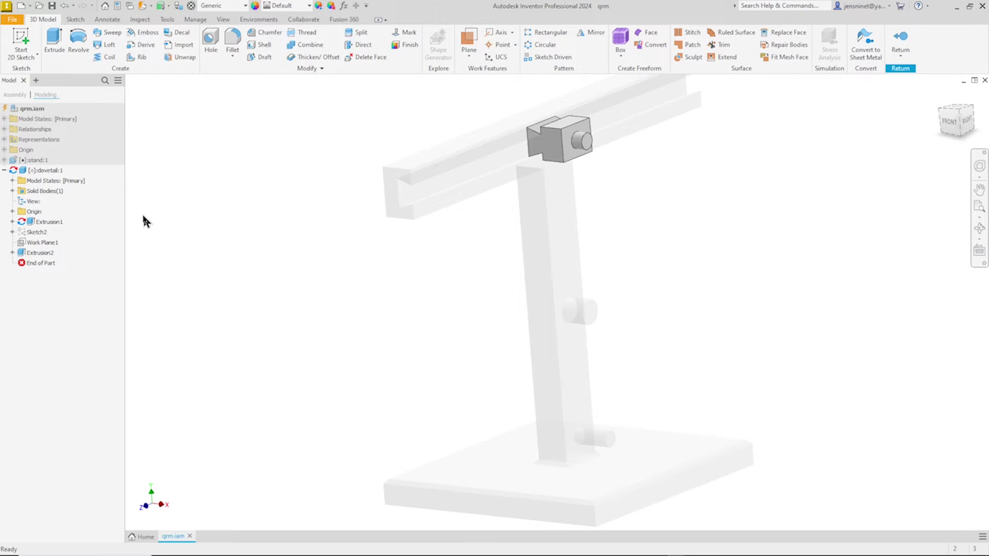
Apply the Red appearance to the dovetail part and return to the assembly
click(304, 7)
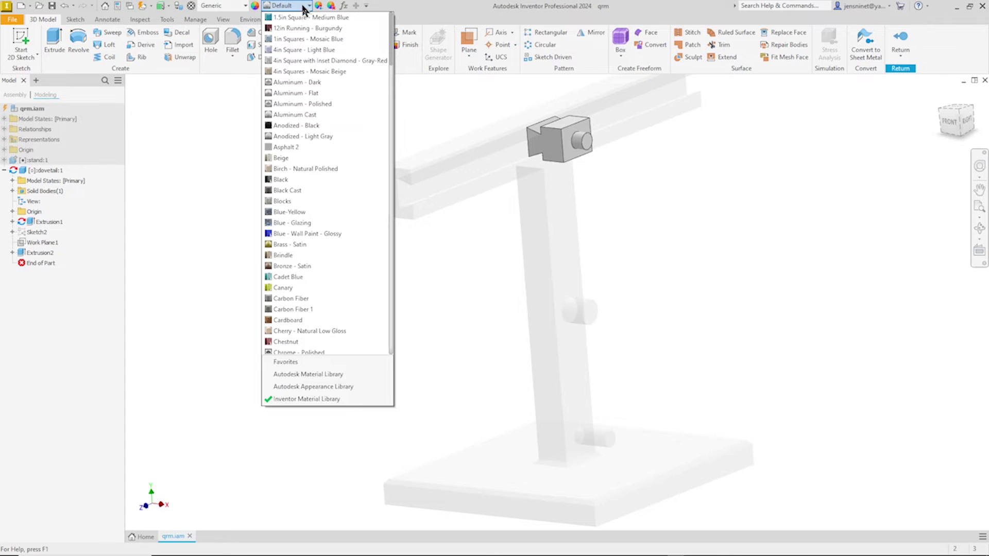
text(Red)
key(Return)
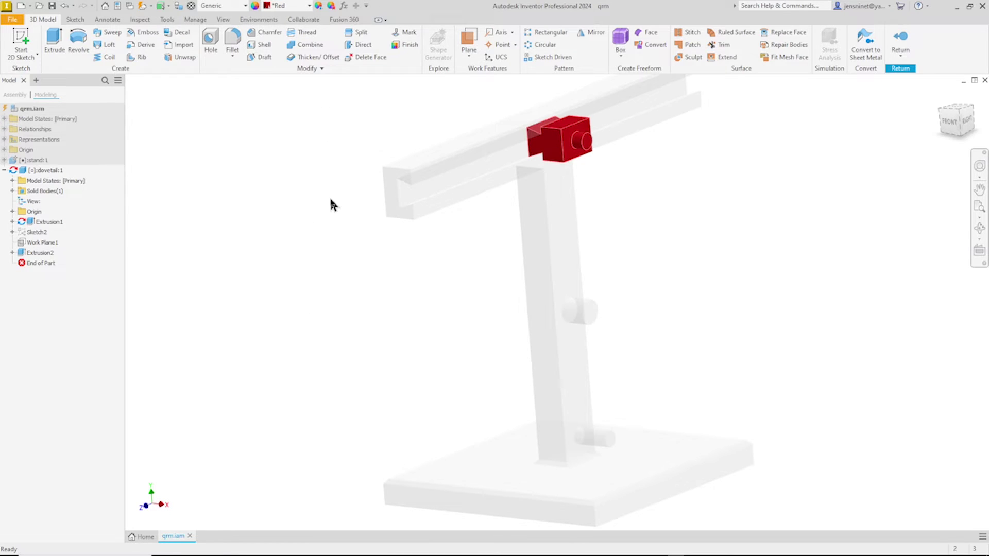
click(904, 46)
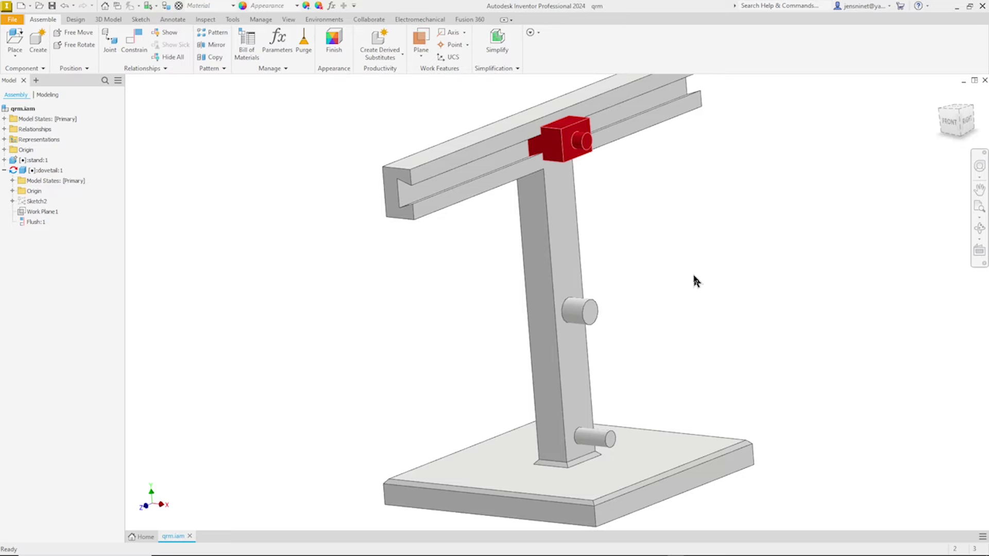
Create an in-place part named disk from the metric Standard (mm).ipt template, placed on the end face of the stand's upper pin
click(38, 43)
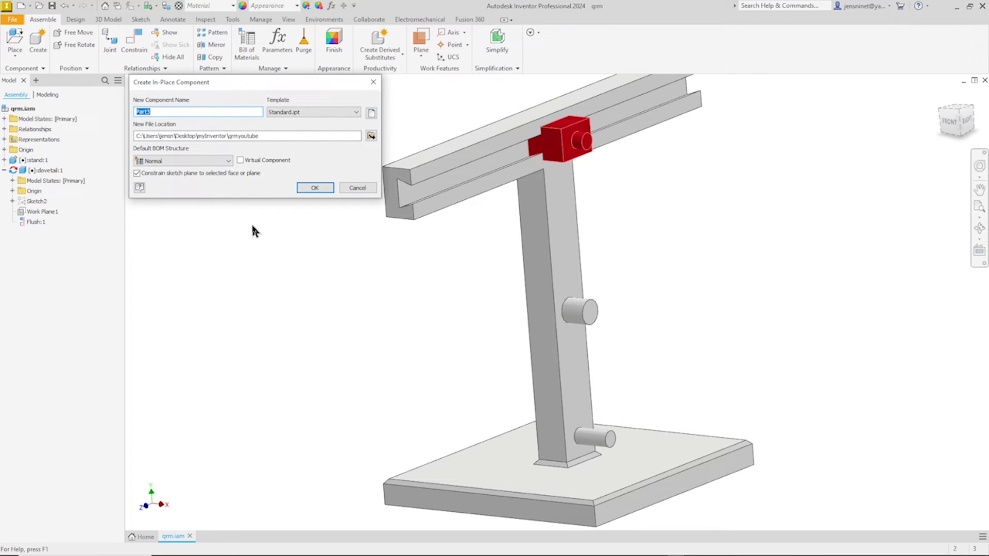
text(disk)
click(371, 112)
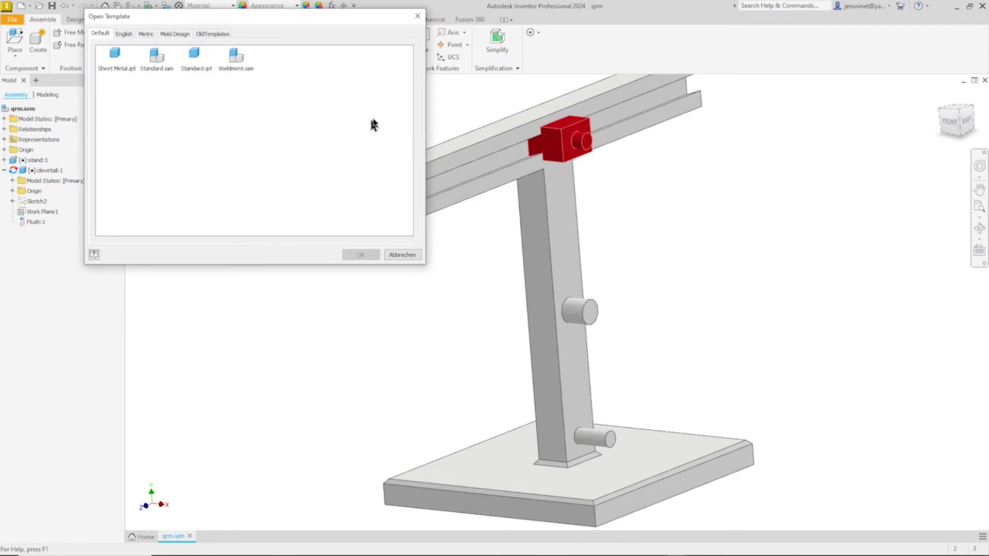
click(144, 33)
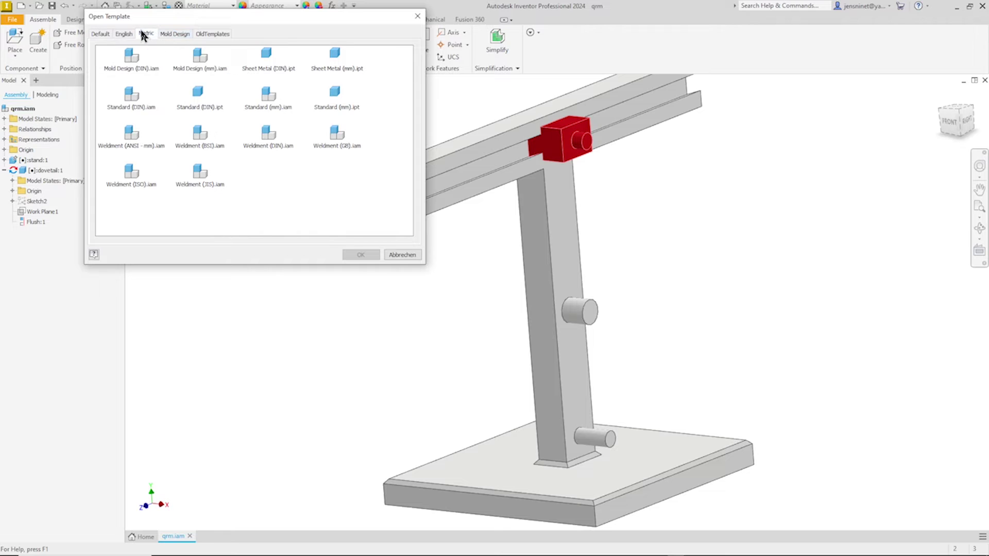
click(357, 107)
click(360, 255)
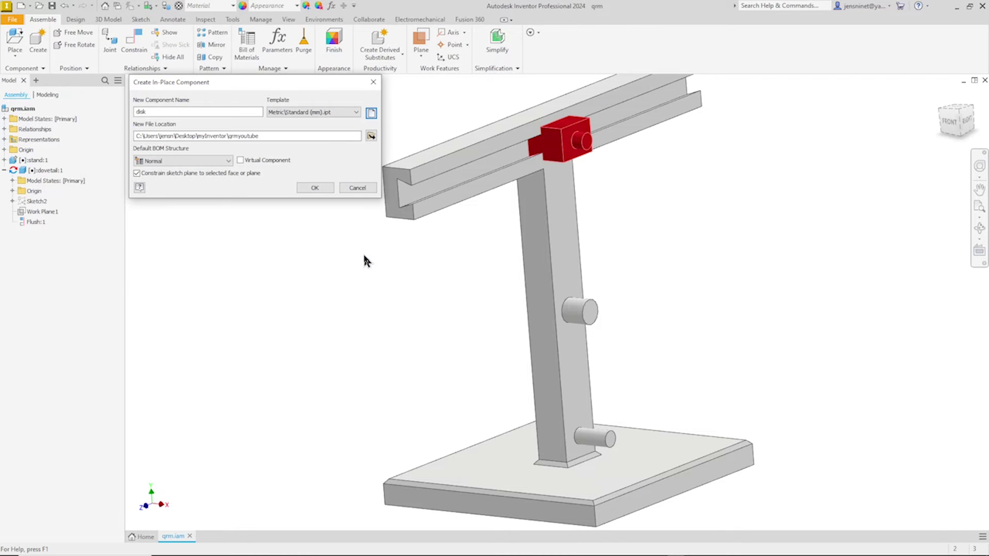
click(309, 188)
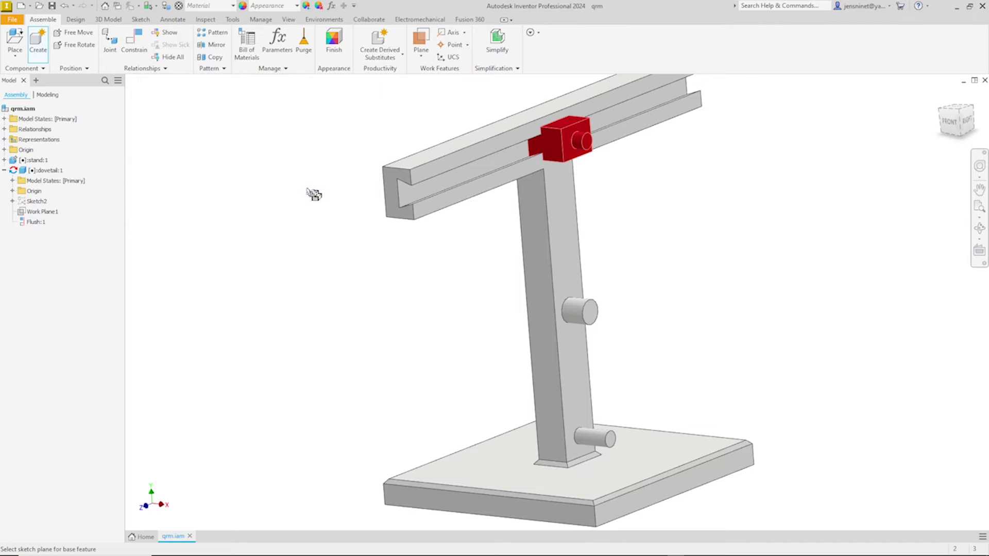
click(591, 312)
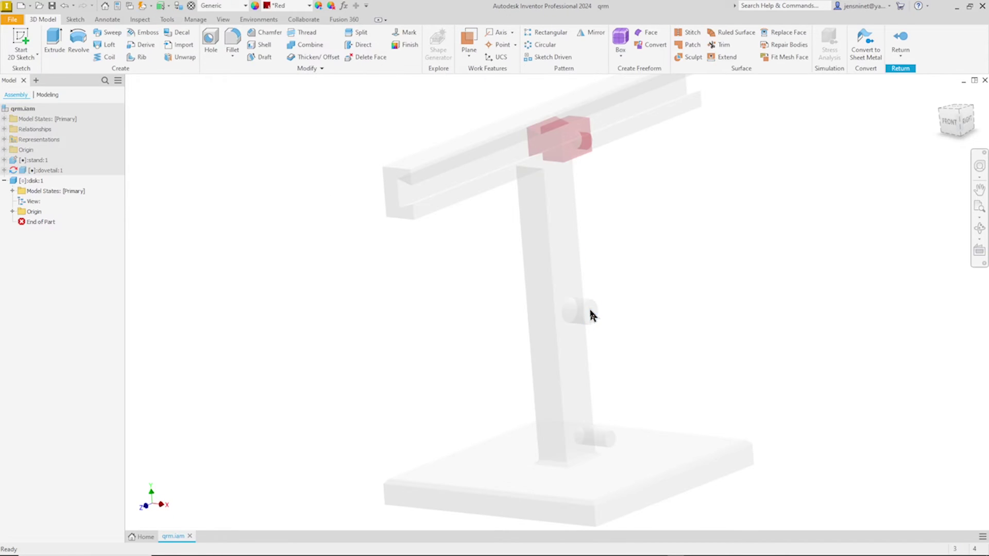
Start a sketch on the disk's origin plane at the upper pin's end face and project the pin's circular edge
right_click(710, 276)
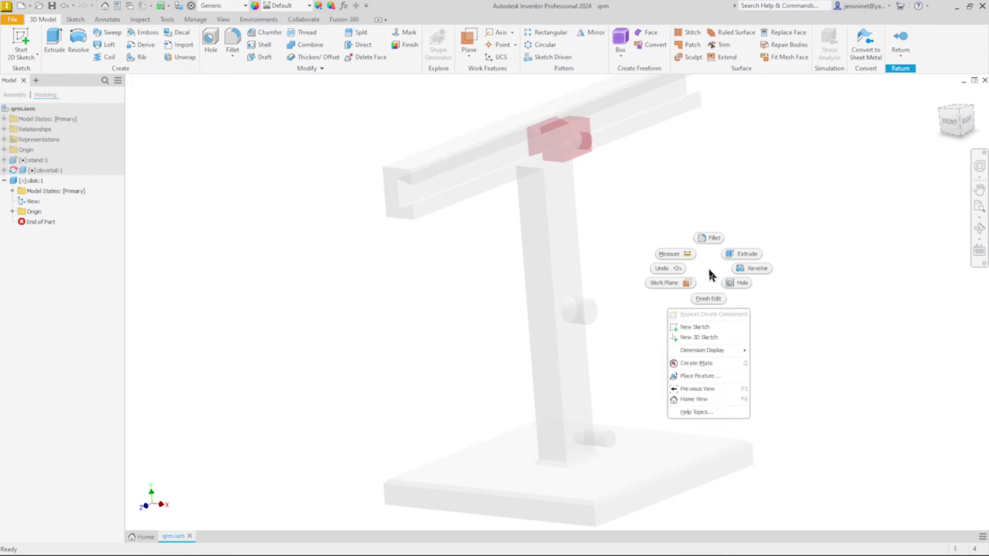
click(701, 326)
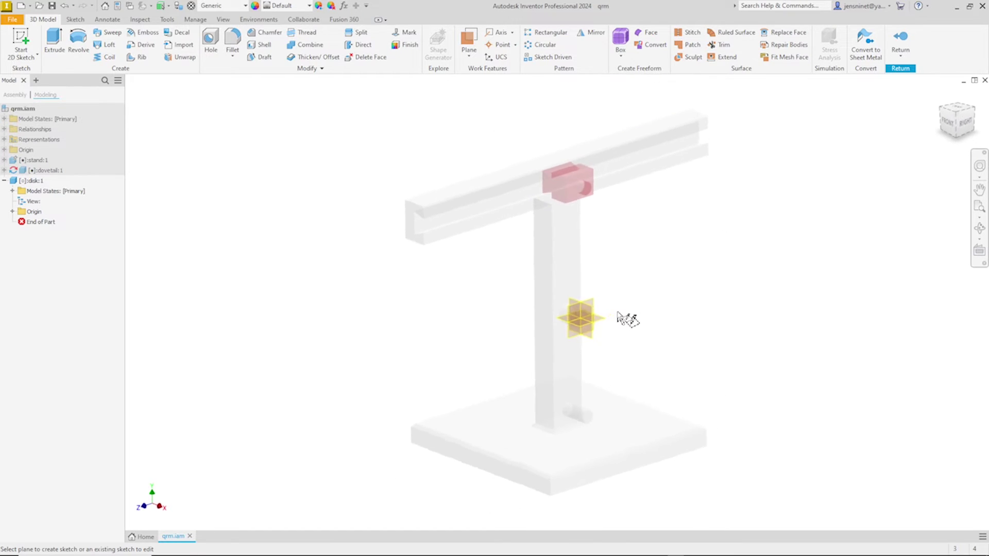
click(581, 321)
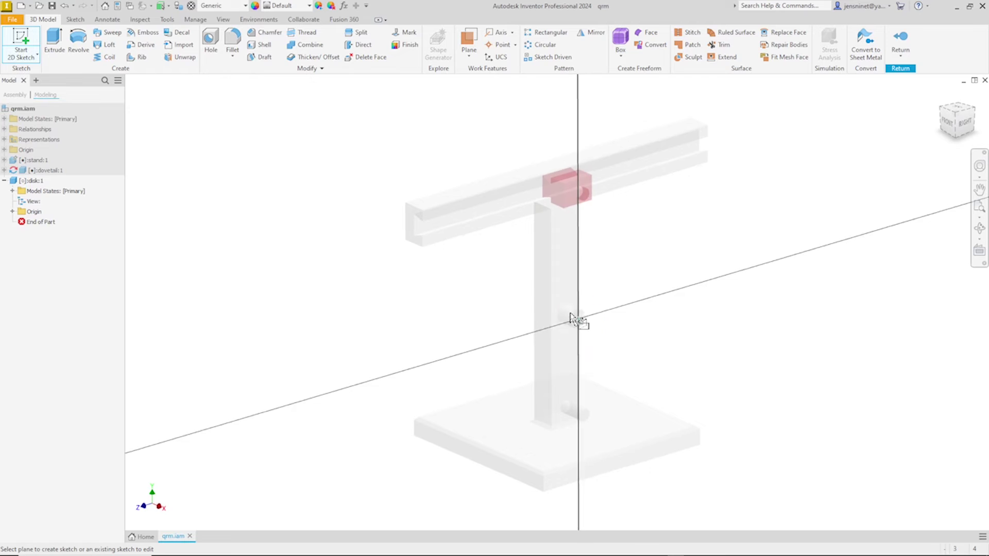
right_click(632, 271)
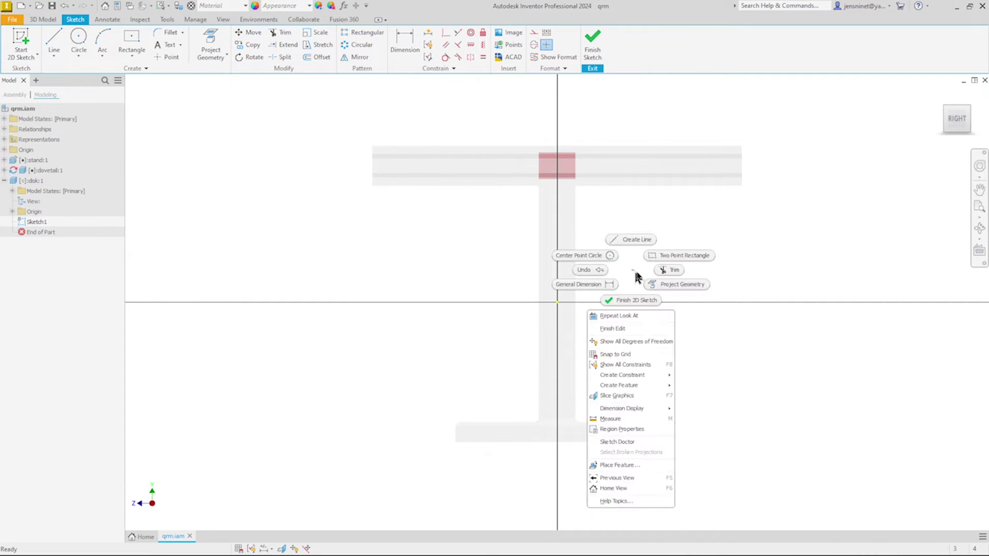
click(666, 286)
click(563, 309)
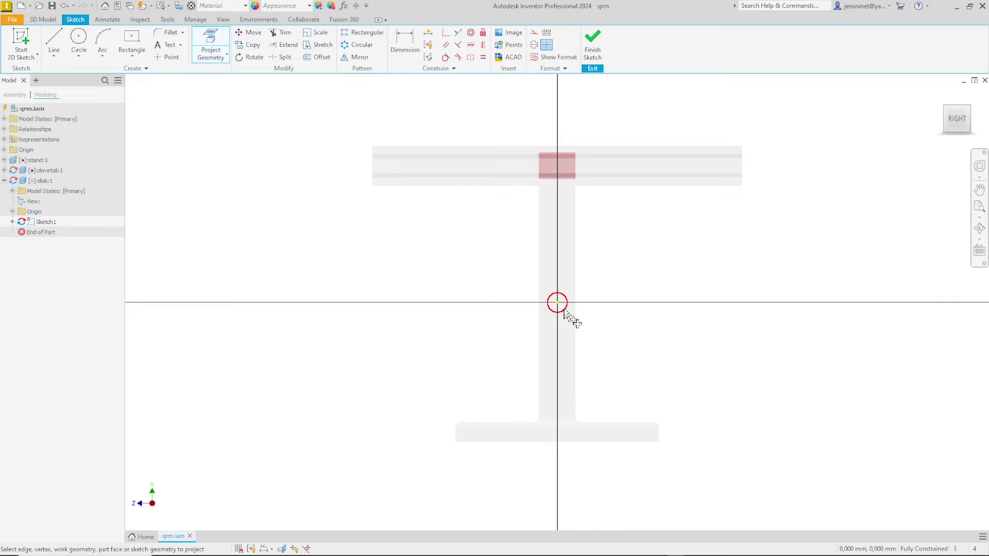
Draw an 82 mm diameter circle centred on the projected pin circle and finish the sketch
right_click(623, 330)
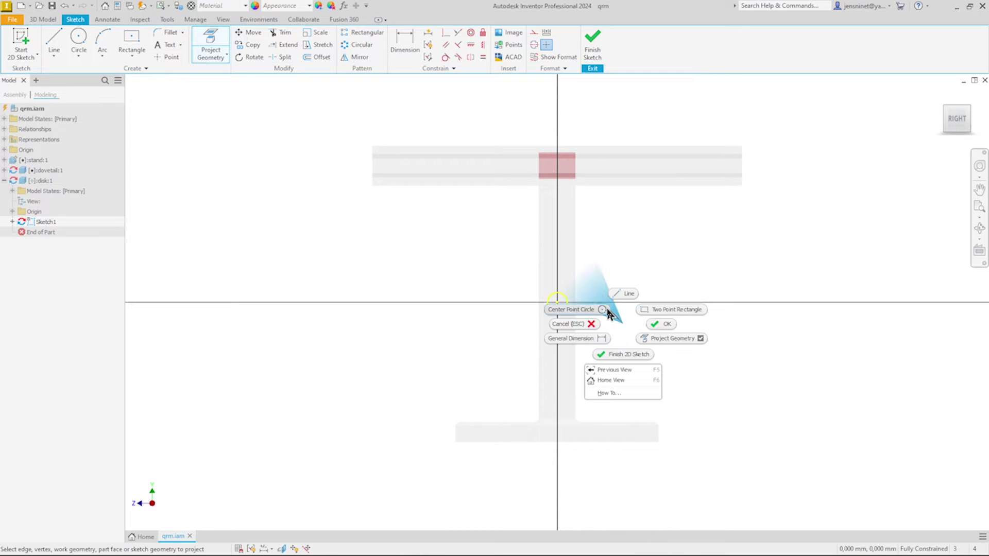
click(584, 309)
click(557, 303)
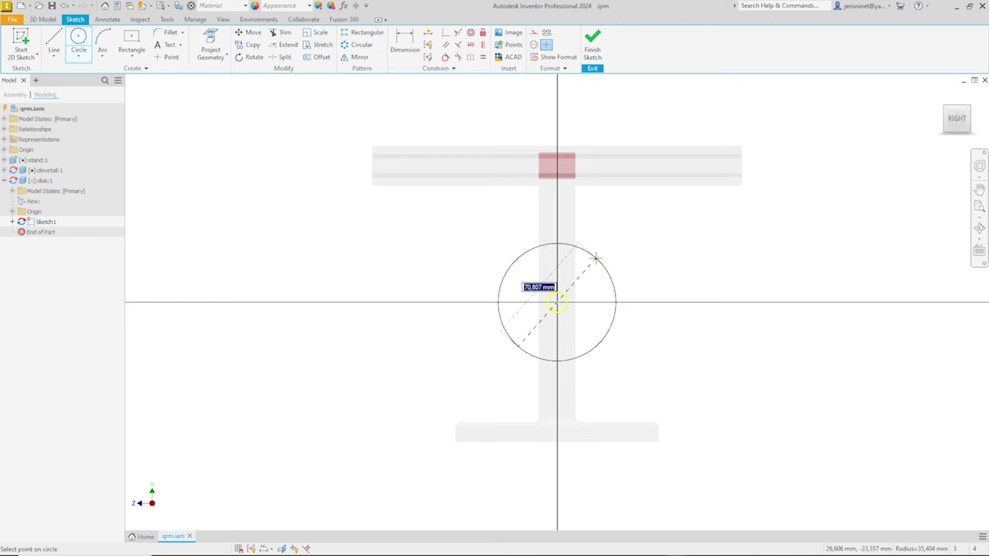
text(82)
key(Return)
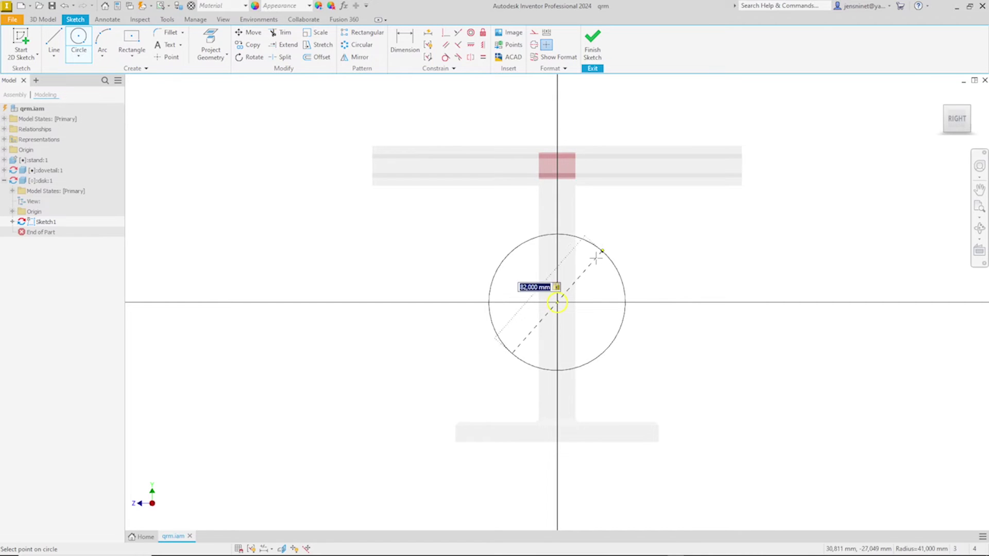
right_click(728, 255)
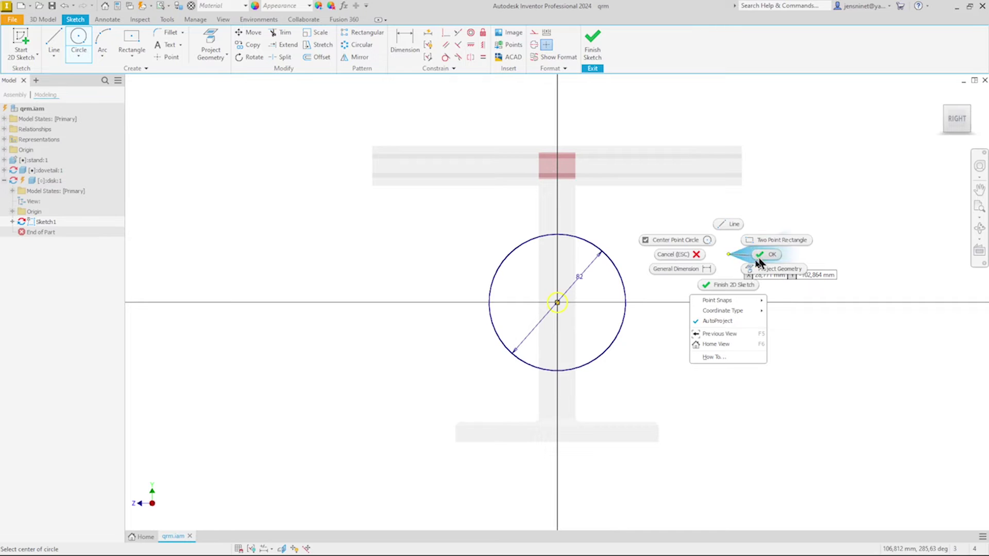
click(737, 286)
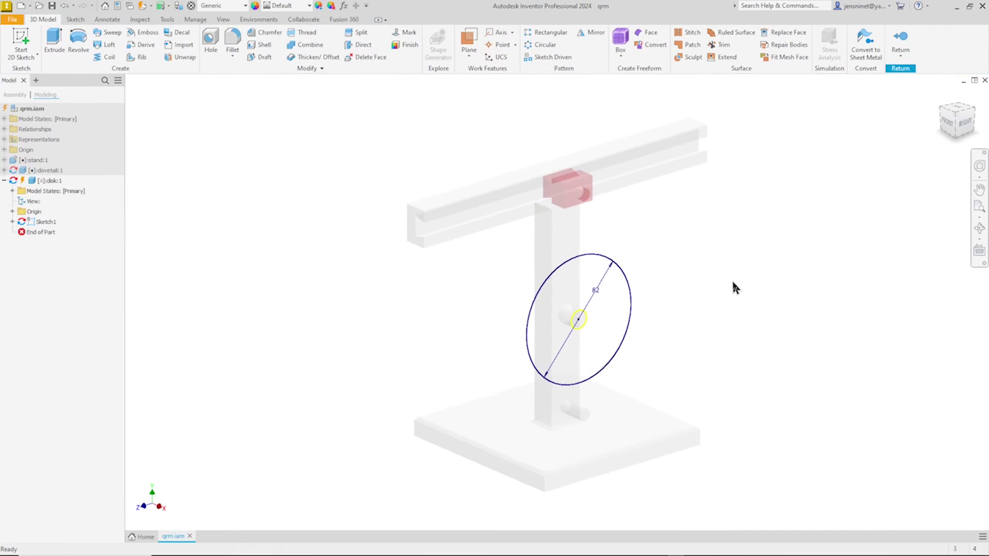
Extrude the ring between the pin circle and the 82 mm circle 6 mm in the flipped direction, towards the stand
right_click(733, 281)
click(766, 265)
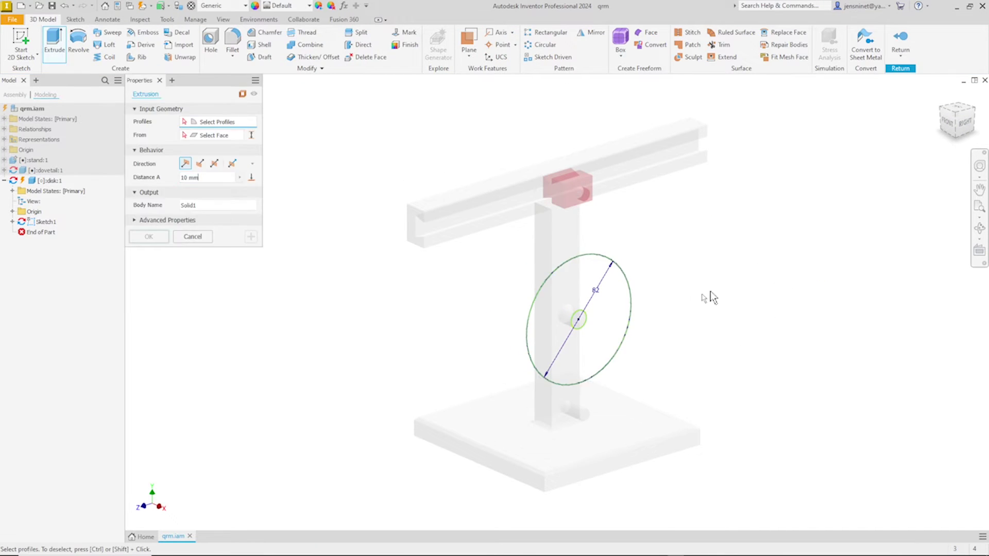
click(616, 310)
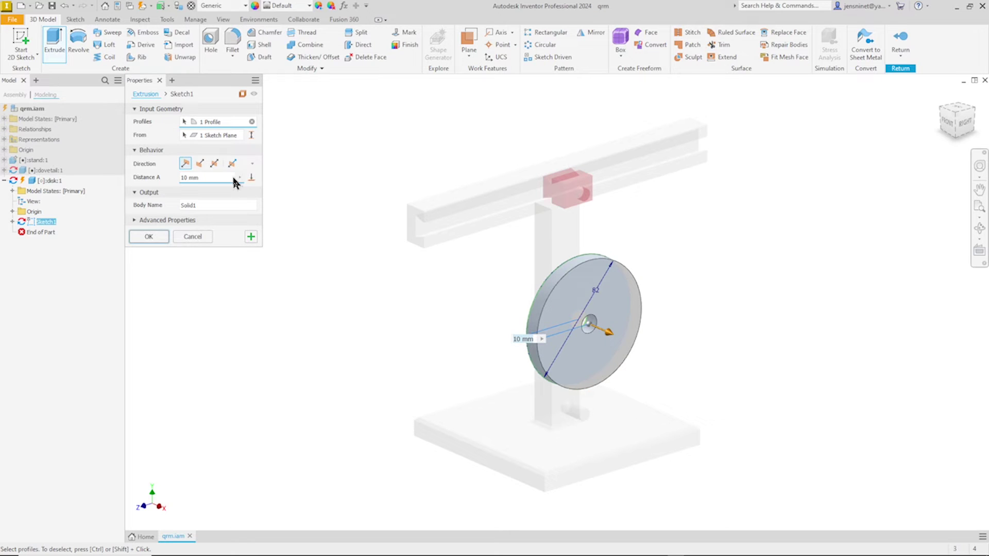
click(201, 164)
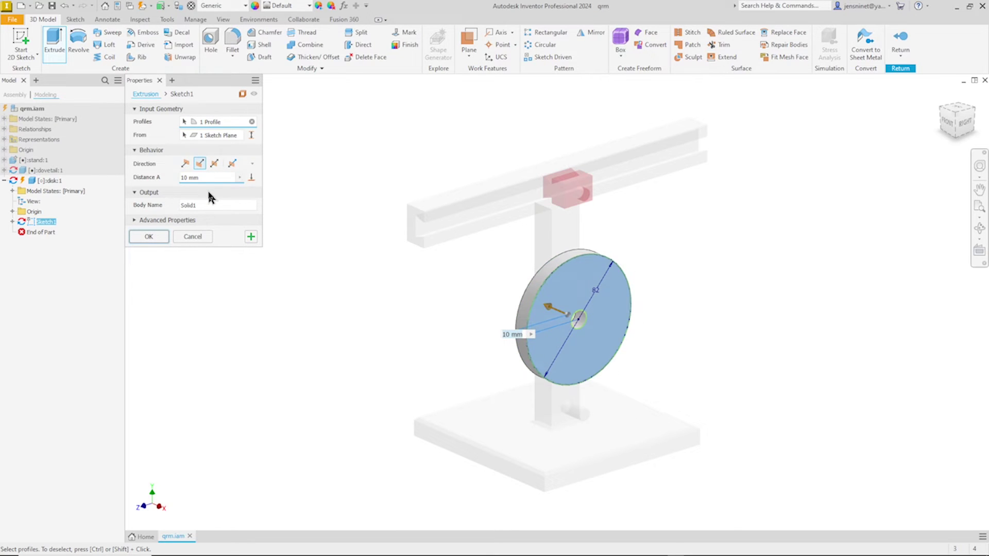
text(6)
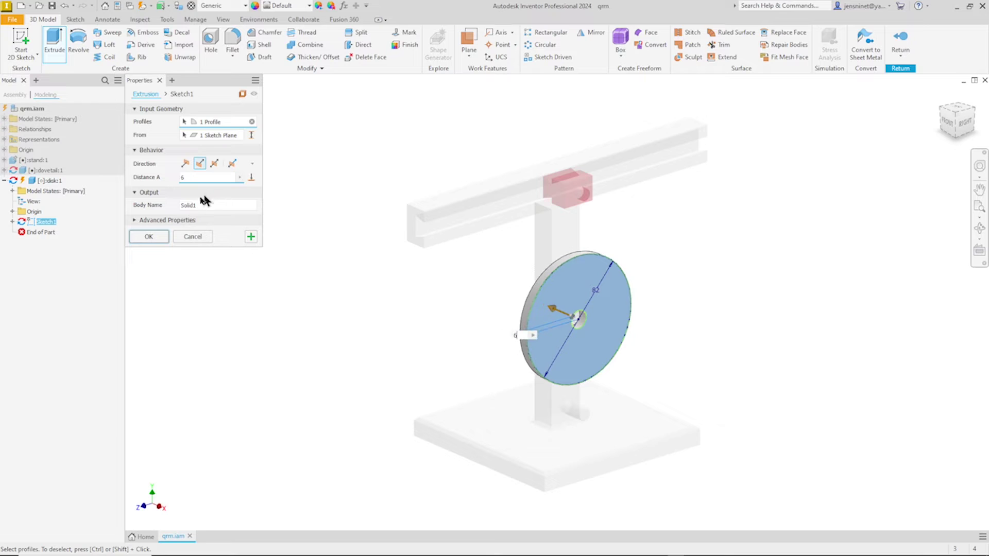
click(160, 237)
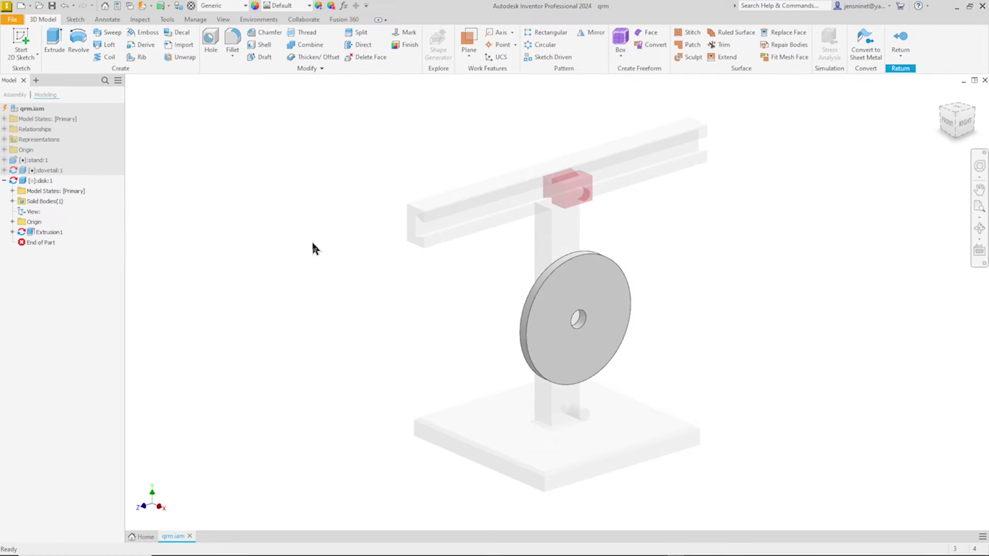
Start a sketch on the disk's front face and draw an 8 mm diameter circle directly above the central hole
right_click(380, 268)
click(380, 329)
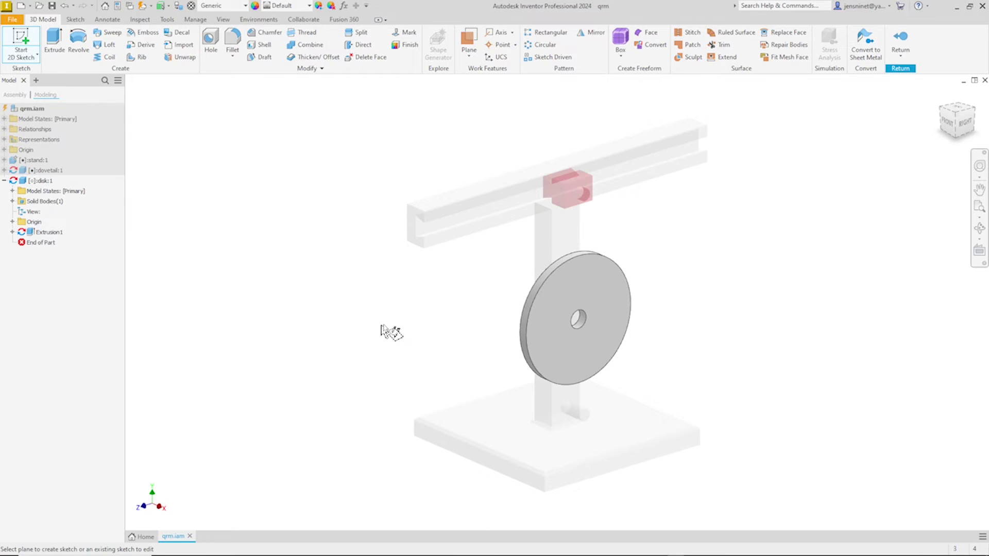
click(577, 316)
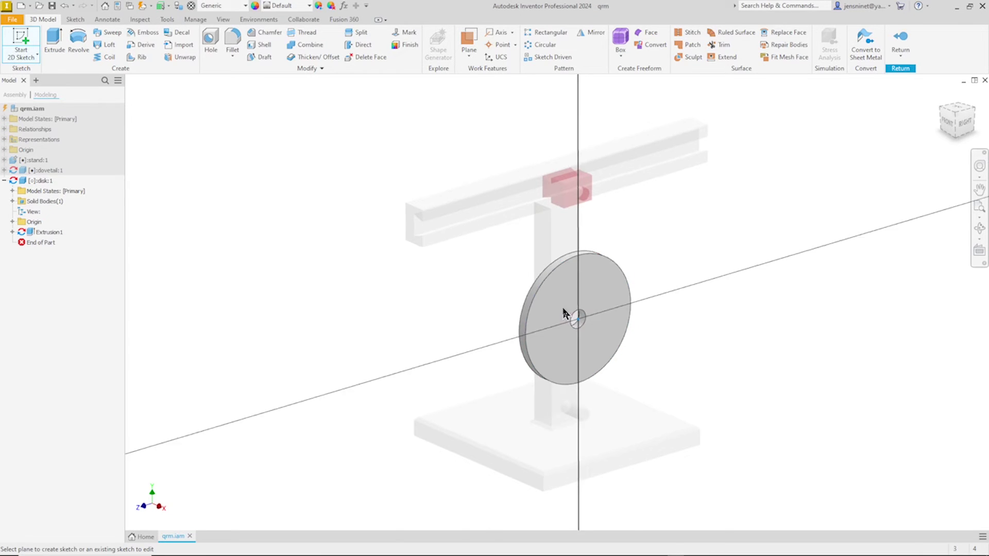
right_click(702, 271)
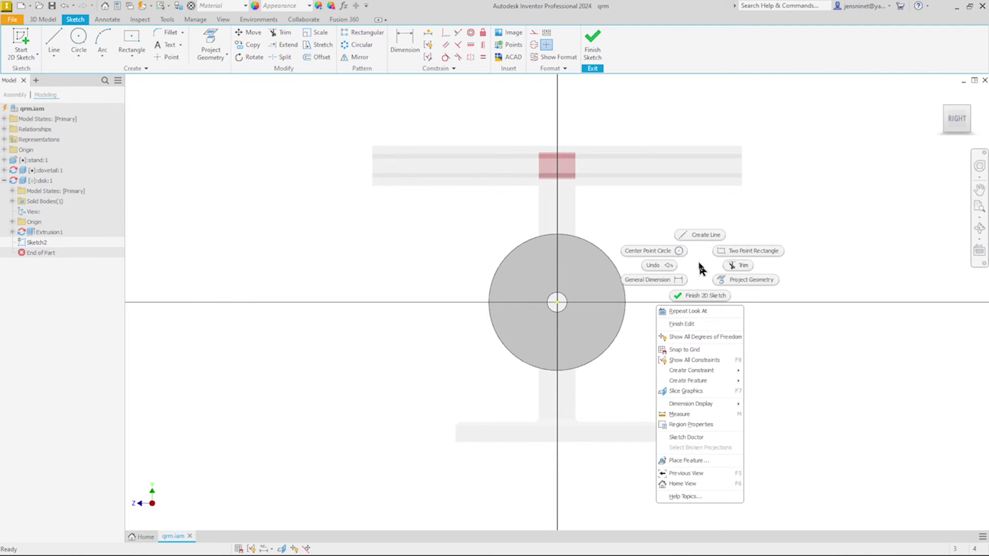
click(636, 252)
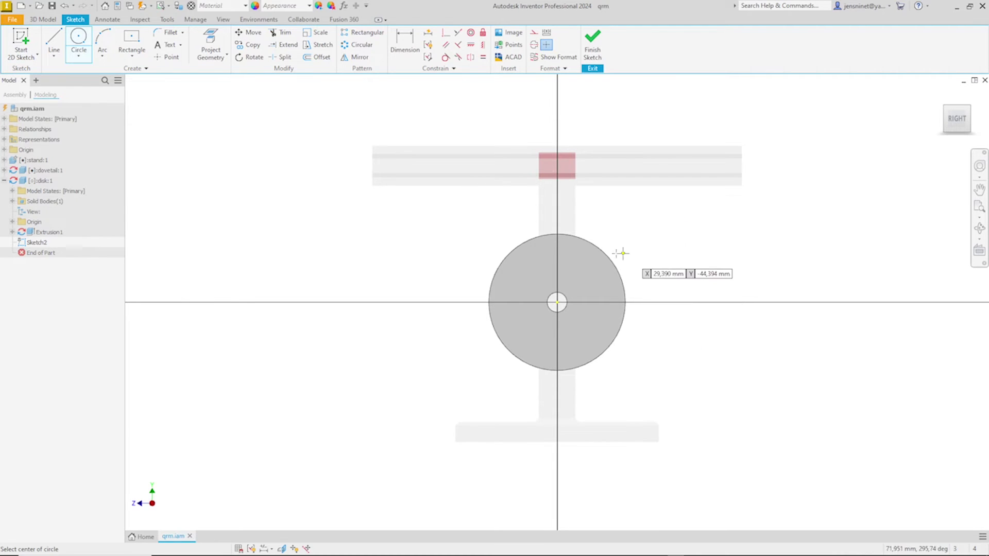
click(557, 251)
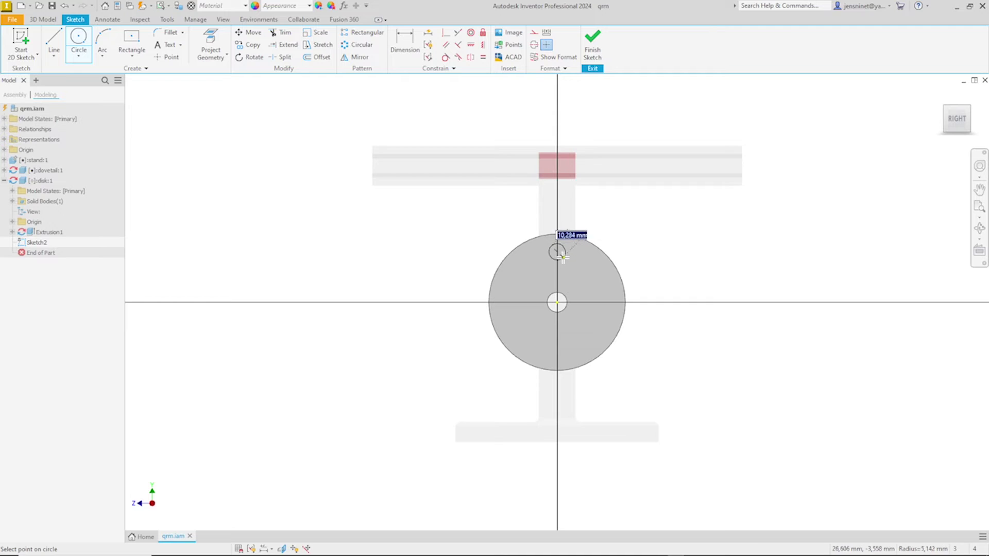
click(563, 258)
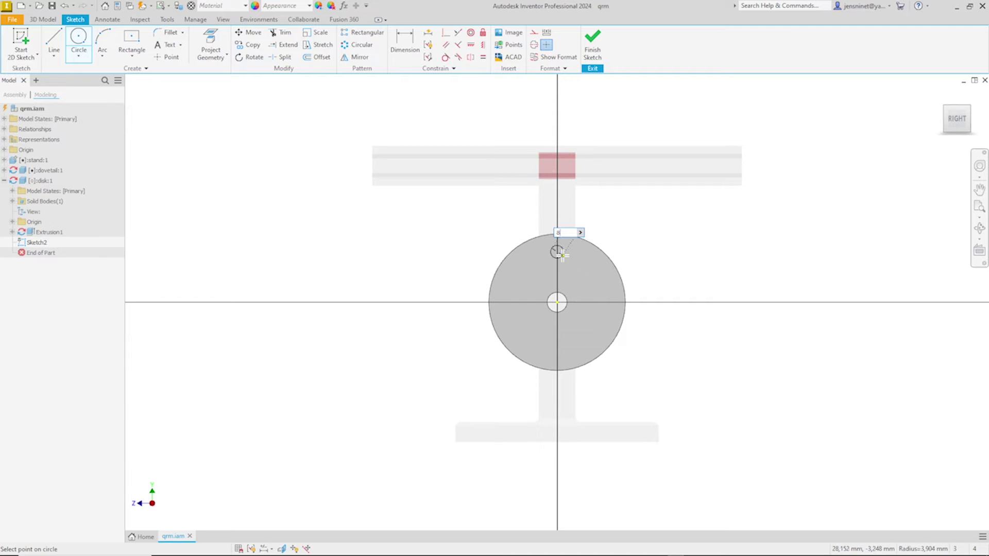
Dimension the vertical distance between the small circle's centre and the disk's centre as 32 mm
right_click(702, 248)
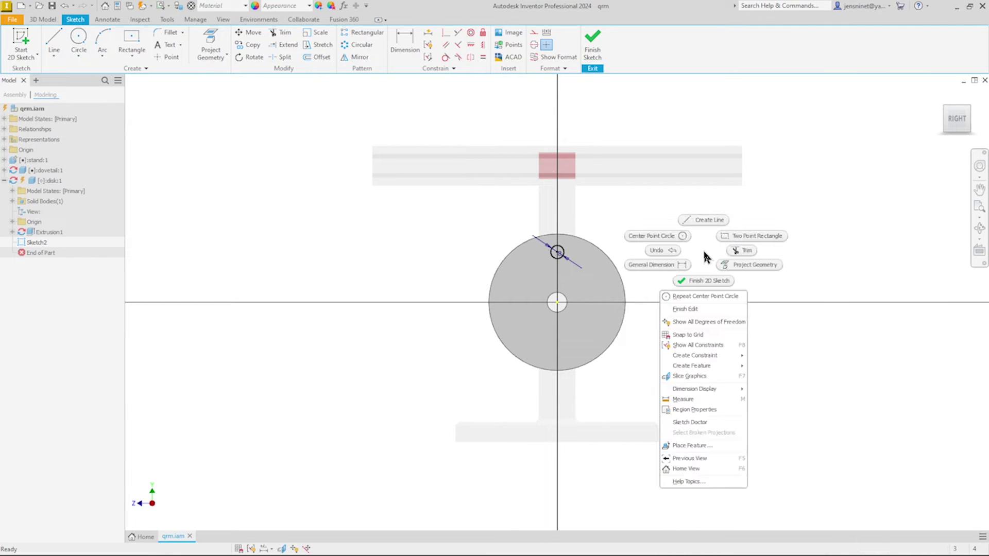
click(680, 268)
click(571, 264)
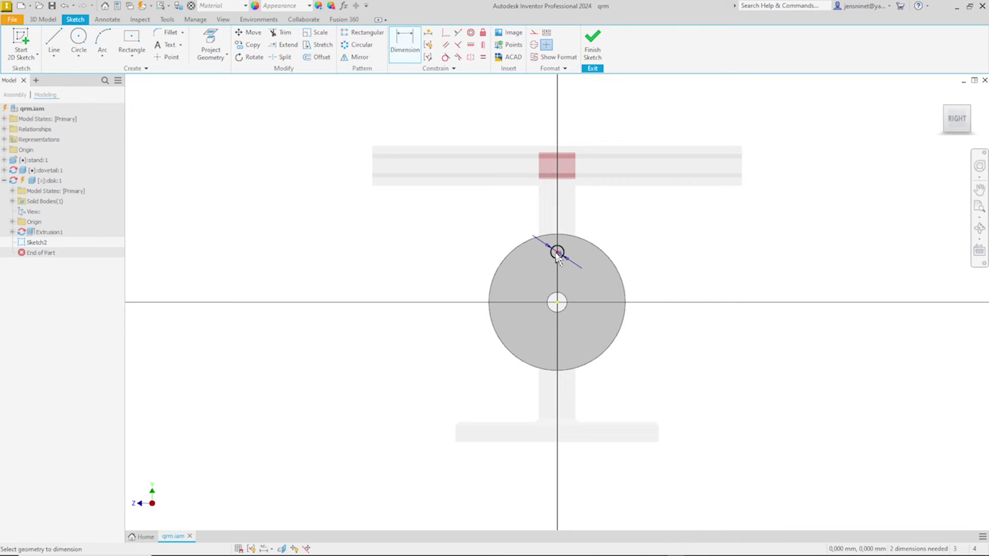
click(569, 297)
click(587, 295)
text(32)
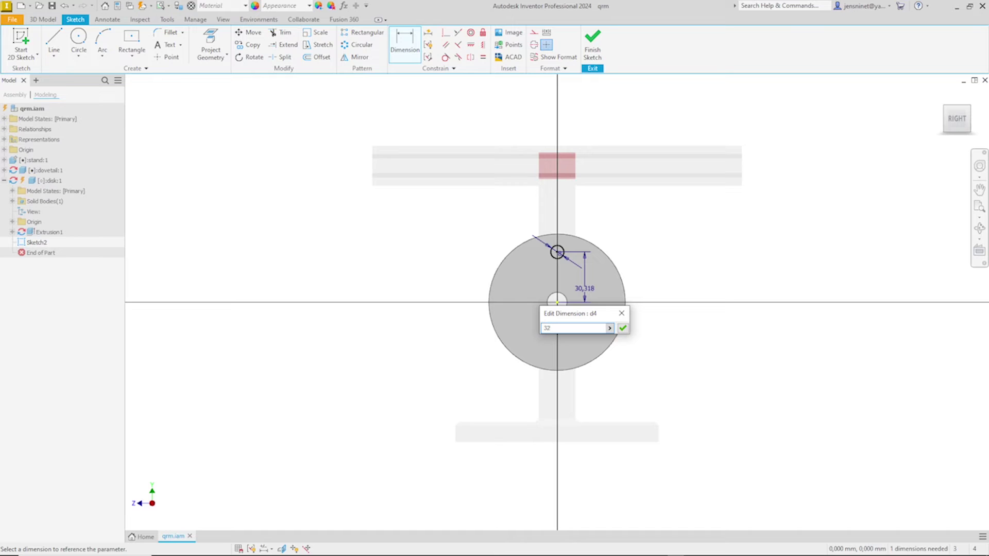
key(Return)
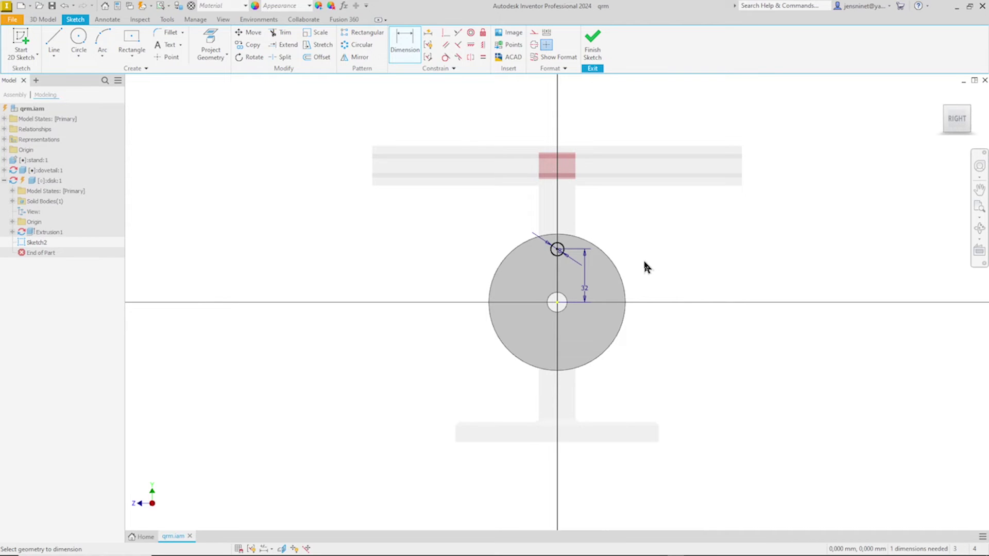
Align the small circle's centre with the disk's centre using a Horizontal constraint and finish the sketch
click(483, 47)
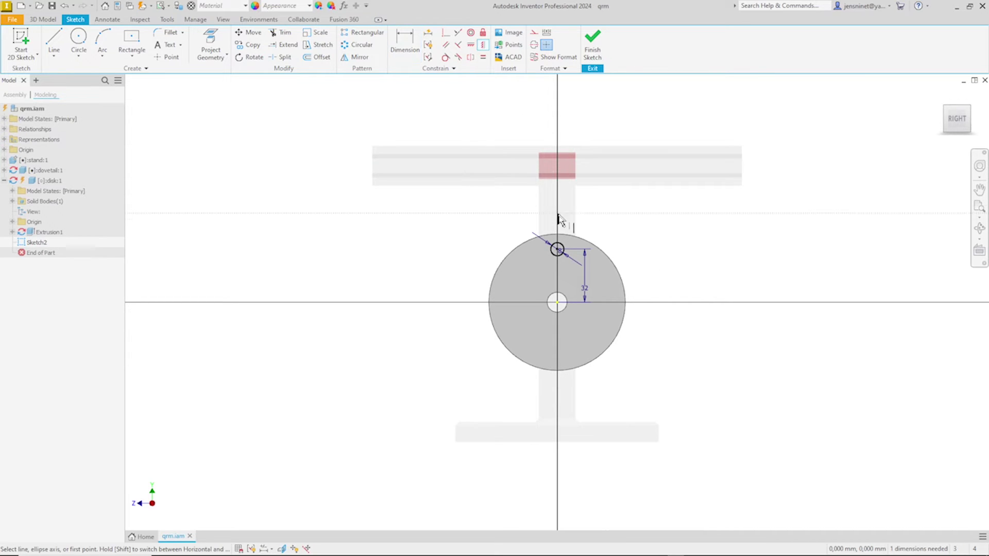
click(470, 45)
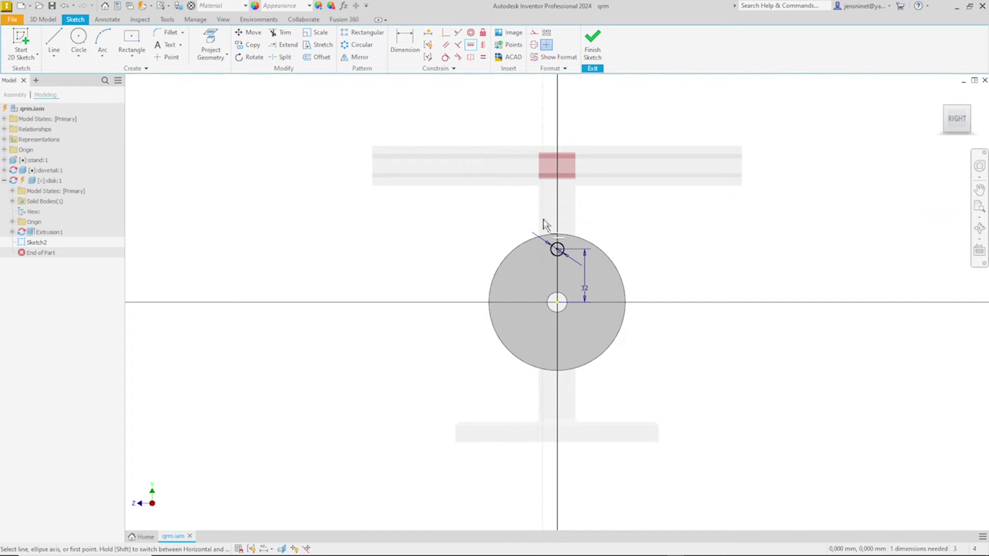
click(557, 250)
click(557, 303)
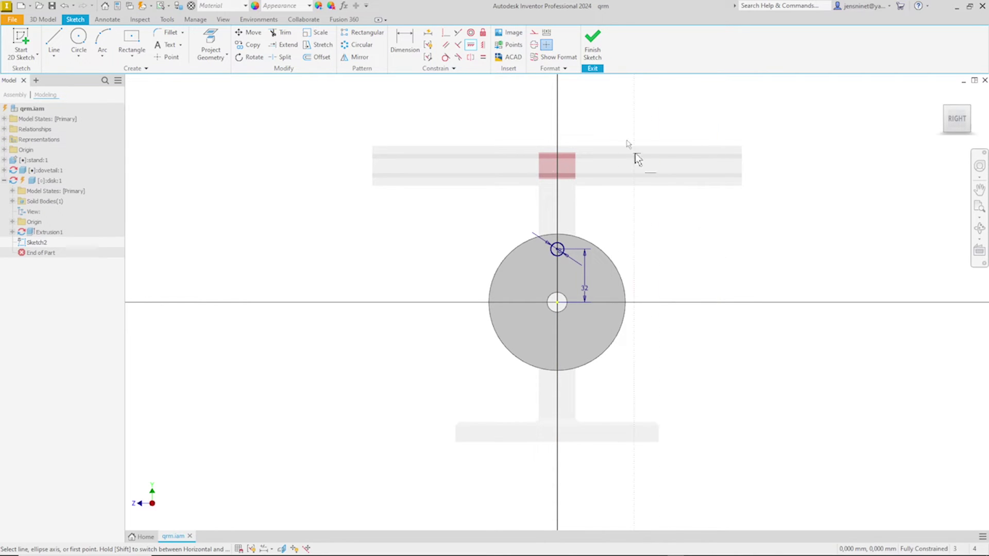
click(592, 50)
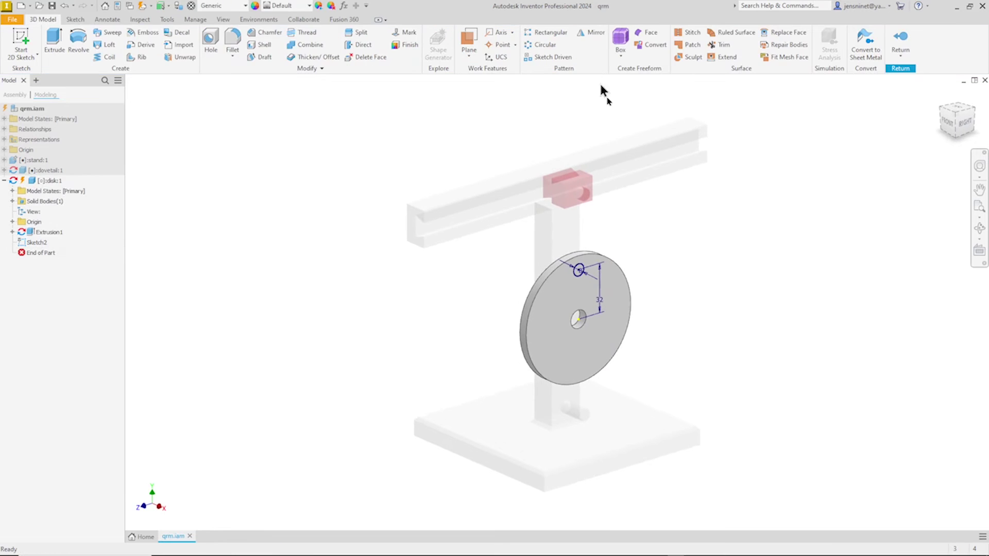
Extrude the small circle as a joined pin up to the end face of the stand's lower pin
right_click(685, 223)
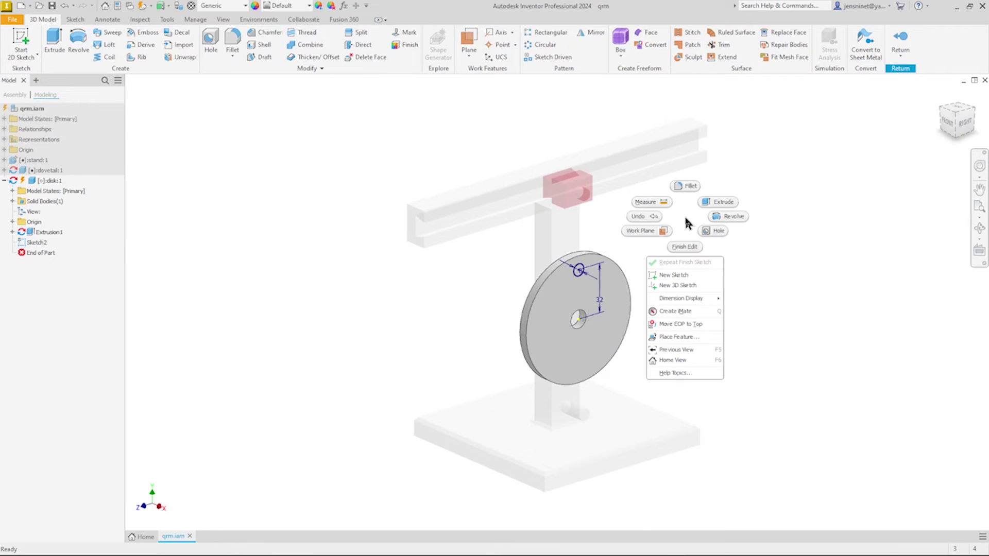
click(714, 205)
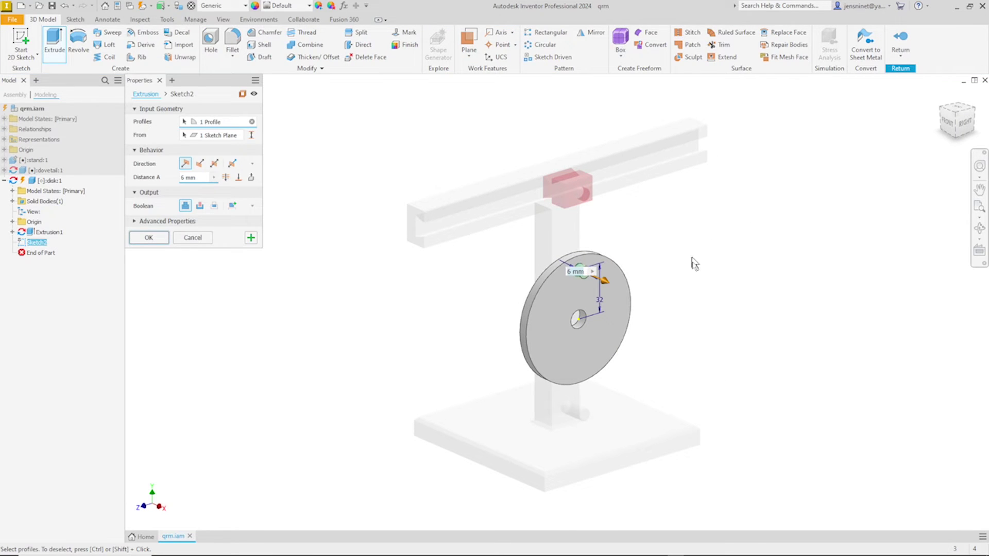
click(239, 179)
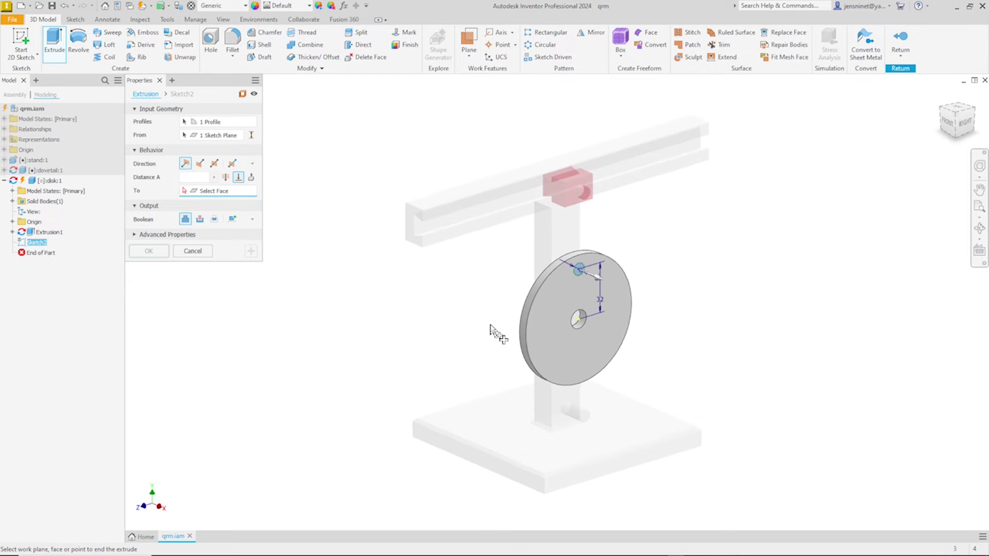
scroll(590, 420, up, 1)
click(590, 418)
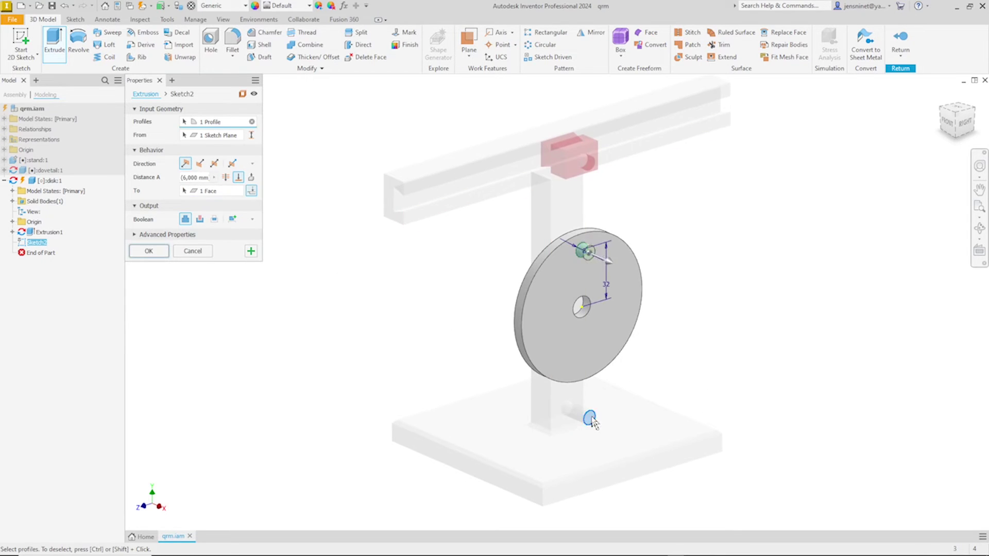
click(149, 251)
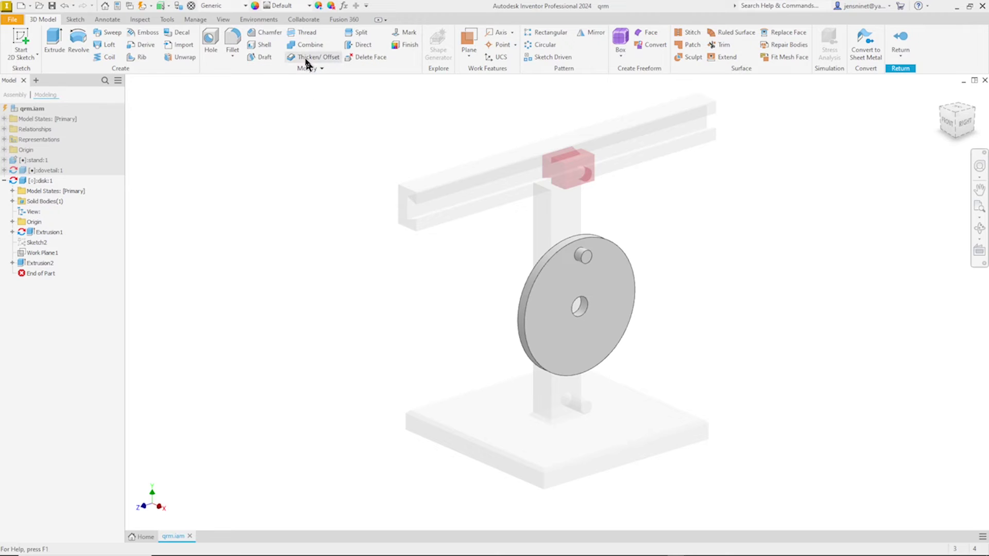
Apply the Smooth - Dark Forest Green appearance to the disk and return to the assembly
click(298, 7)
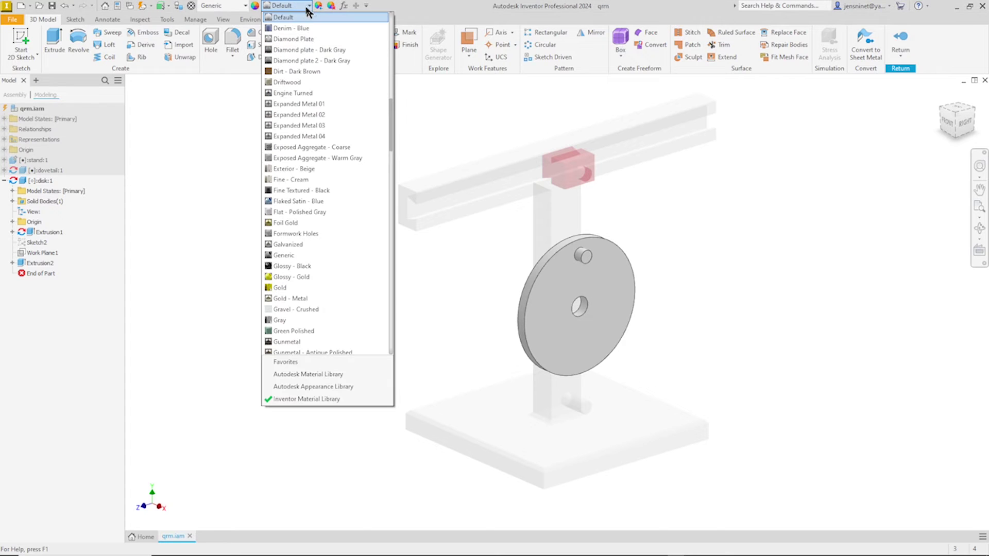
key(Page_Down)
key(Page_Down)
key(Page_Down)
key(Page_Down)
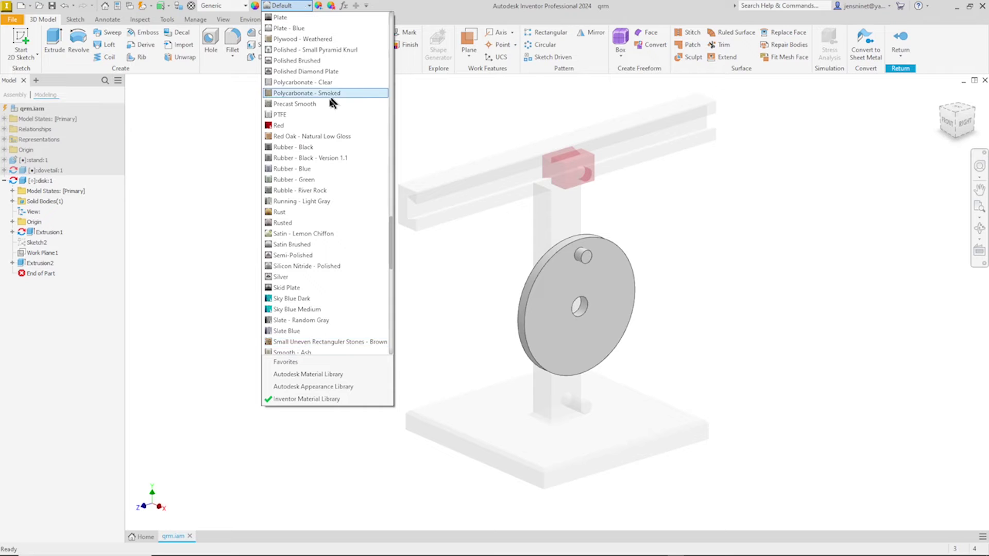
scroll(328, 215, down, 1)
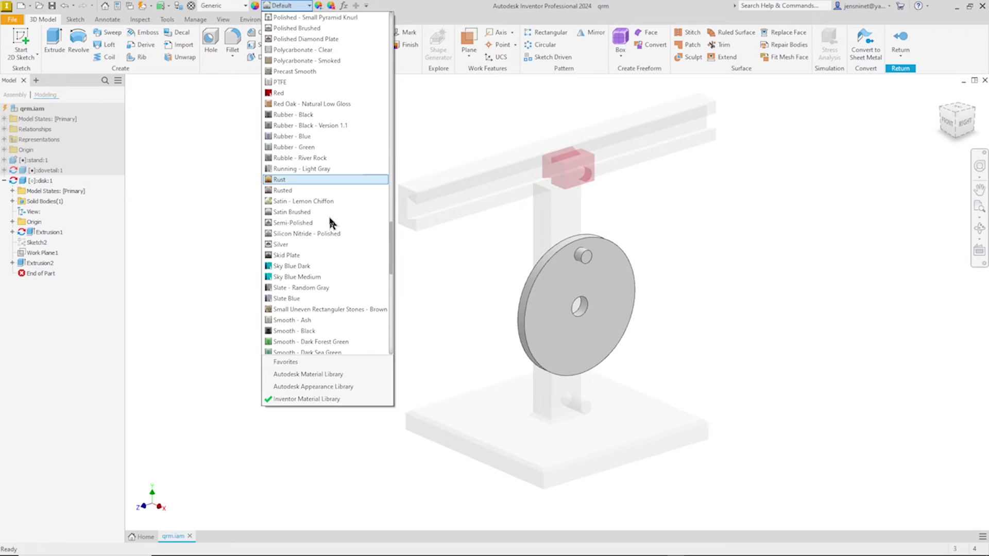
click(324, 342)
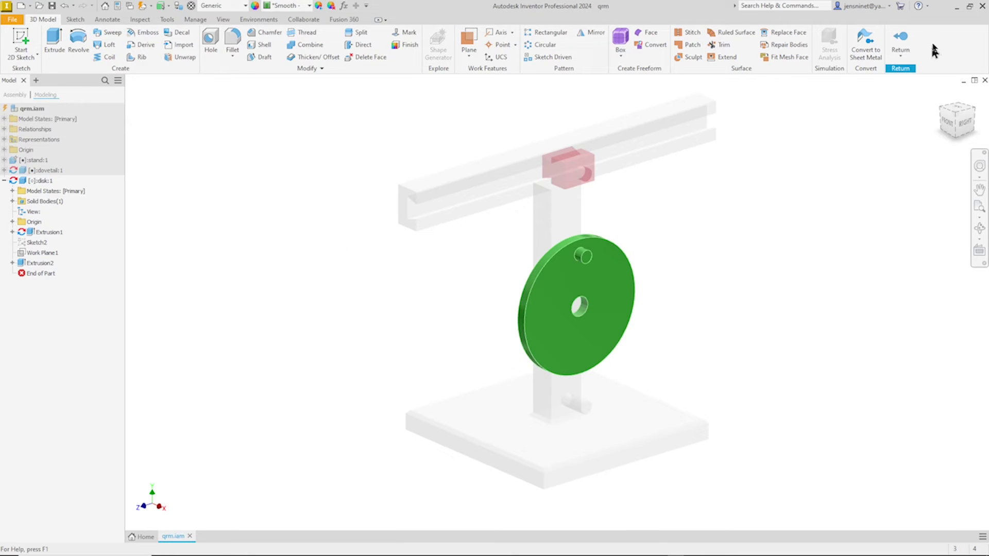
click(901, 37)
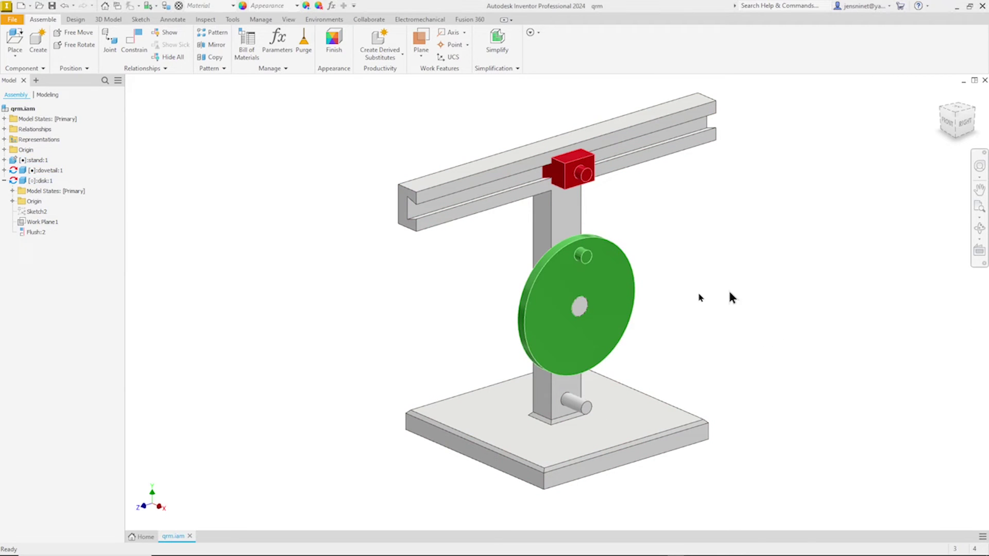
Create an in-place part named crank from the metric Standard (mm).ipt template
click(38, 40)
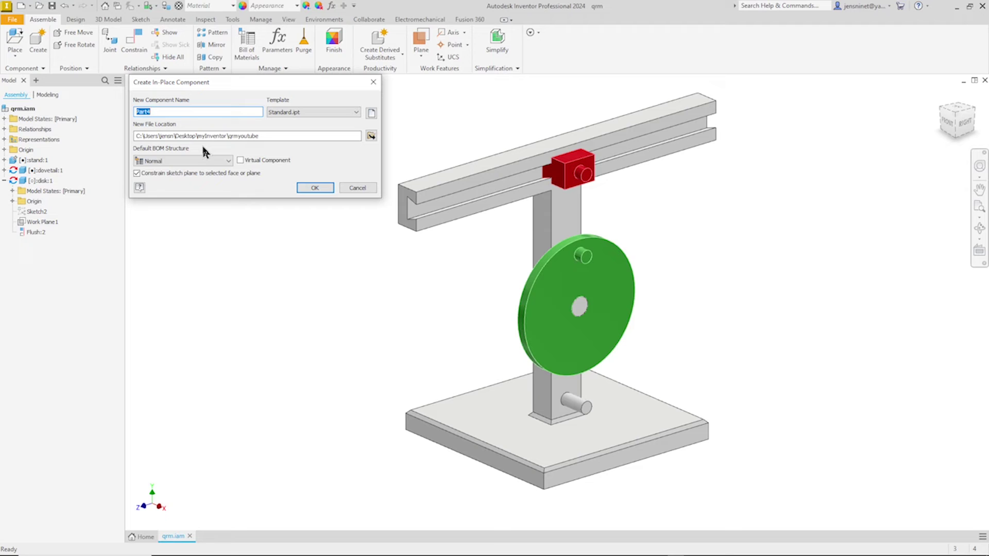
text(crr)
click(371, 113)
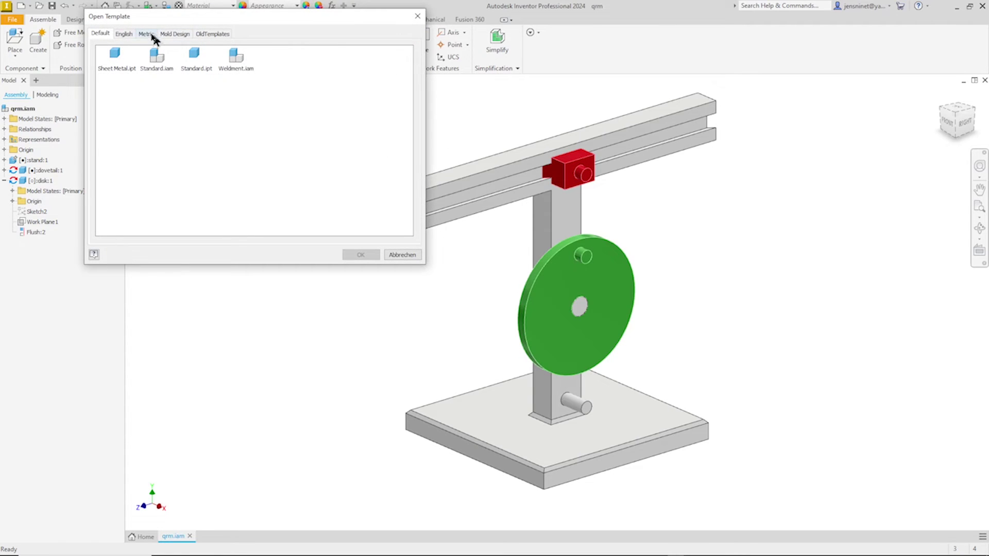
click(144, 34)
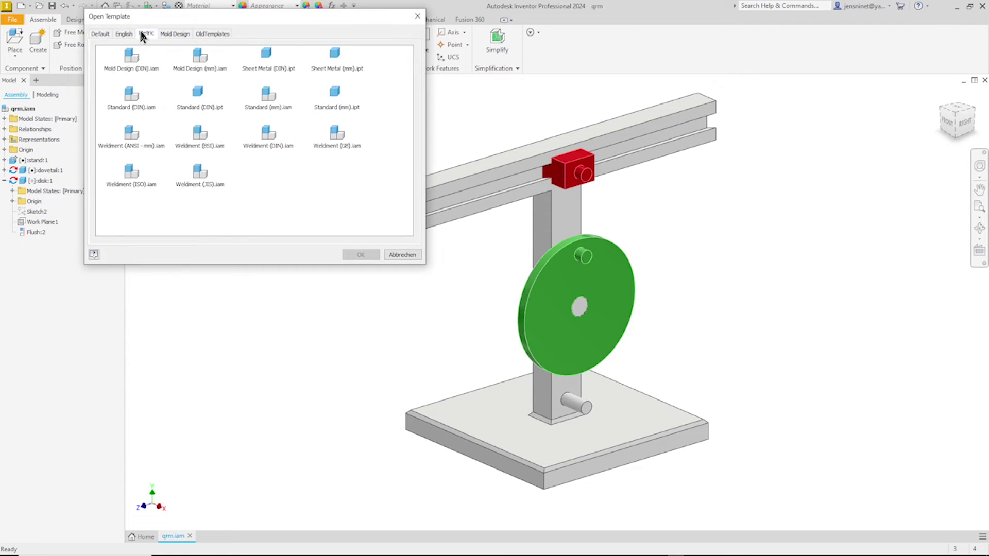
click(324, 103)
click(361, 255)
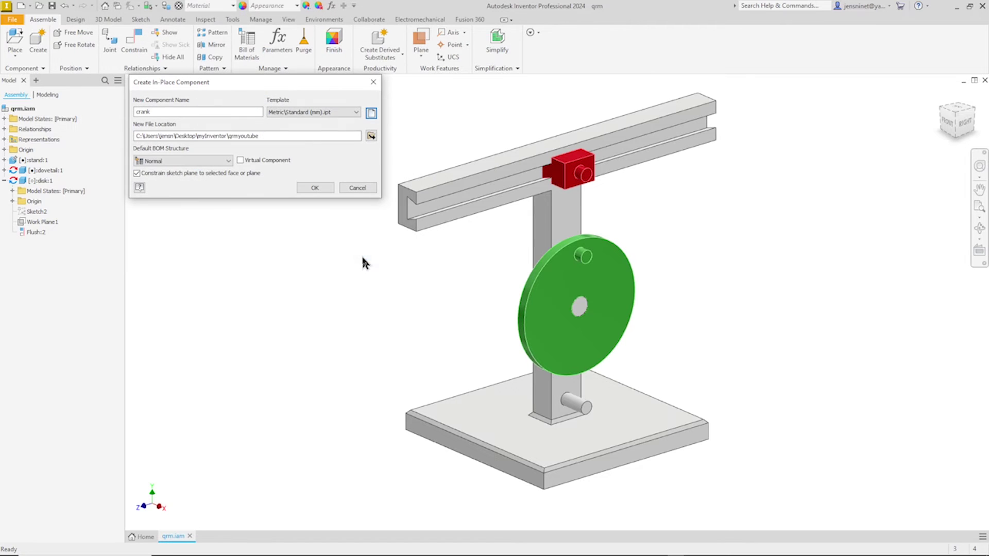
click(323, 187)
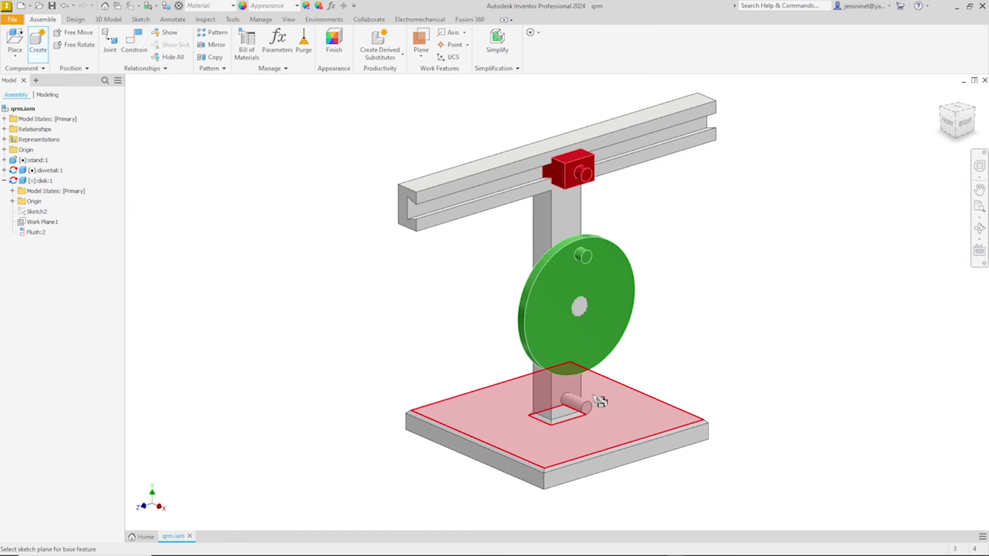
key(Escape)
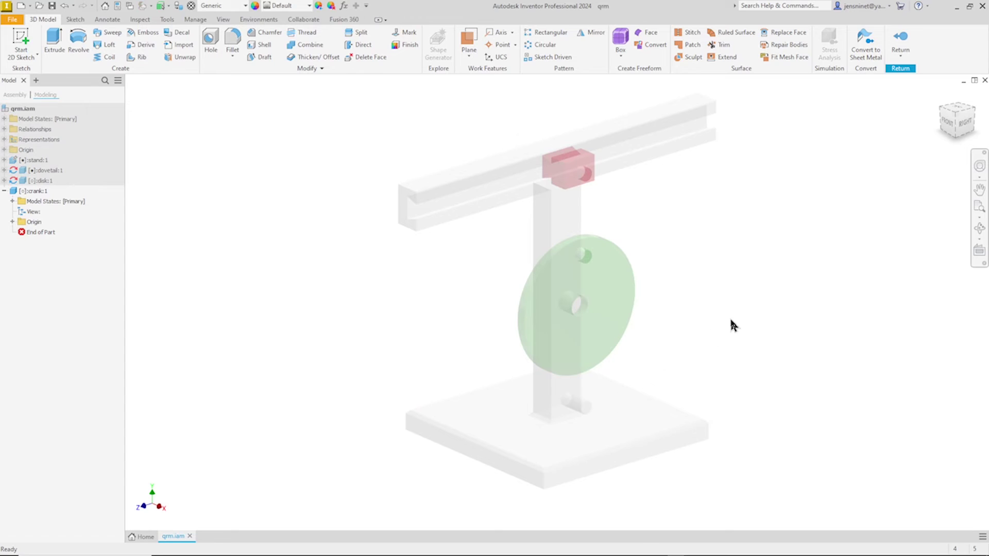
Start a crank sketch on the origin plane parallel to the disk and project the circles of both stand pins, the disk pin and the dovetail pin
right_click(730, 319)
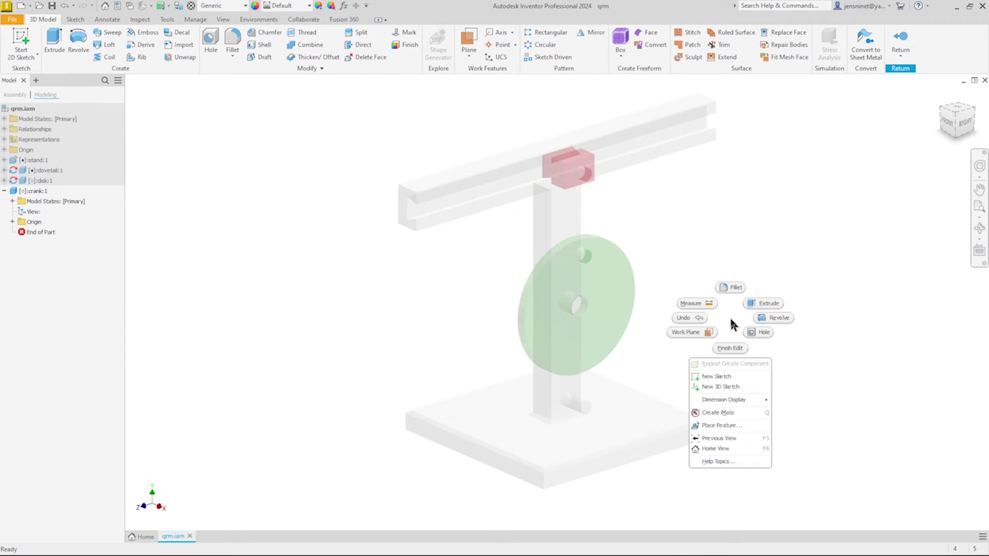
click(728, 377)
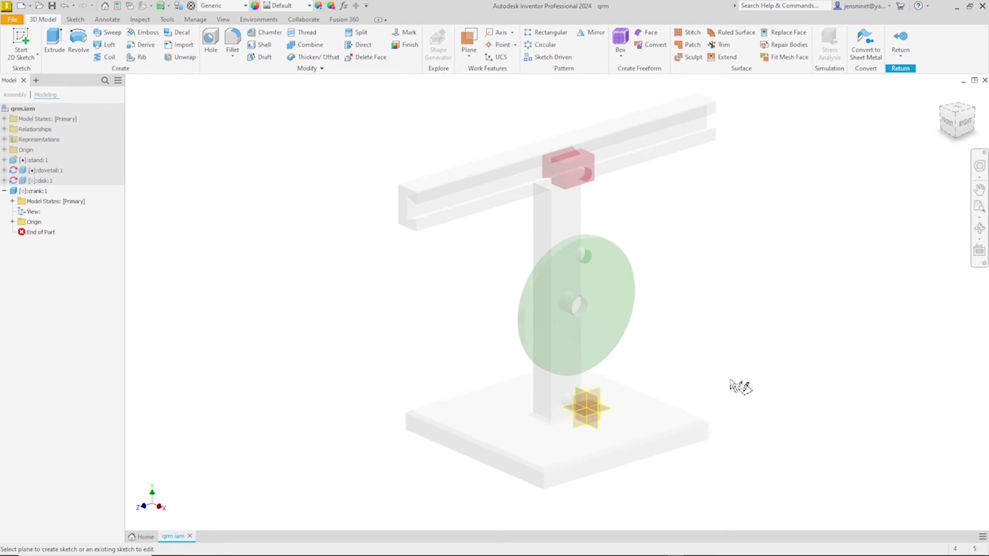
click(588, 416)
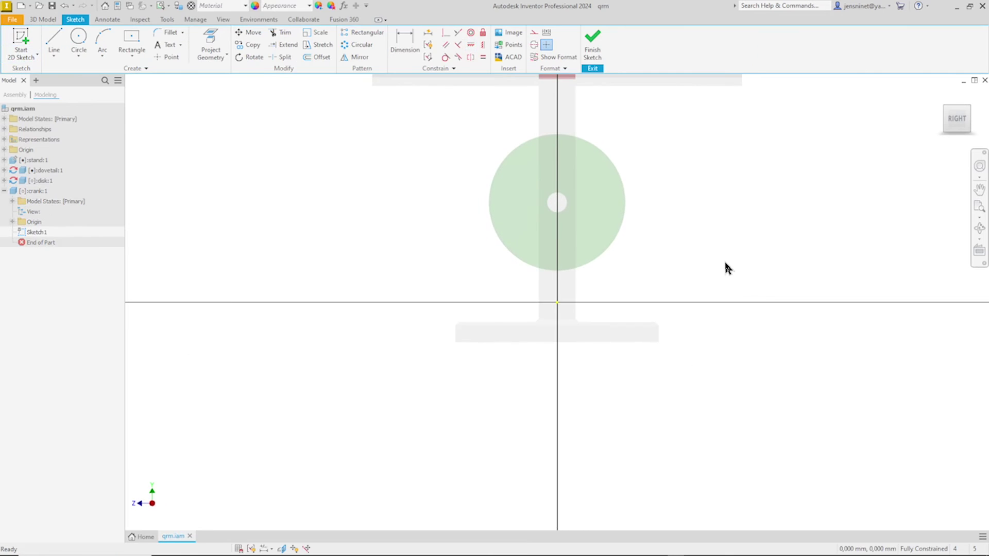
right_click(726, 268)
click(769, 276)
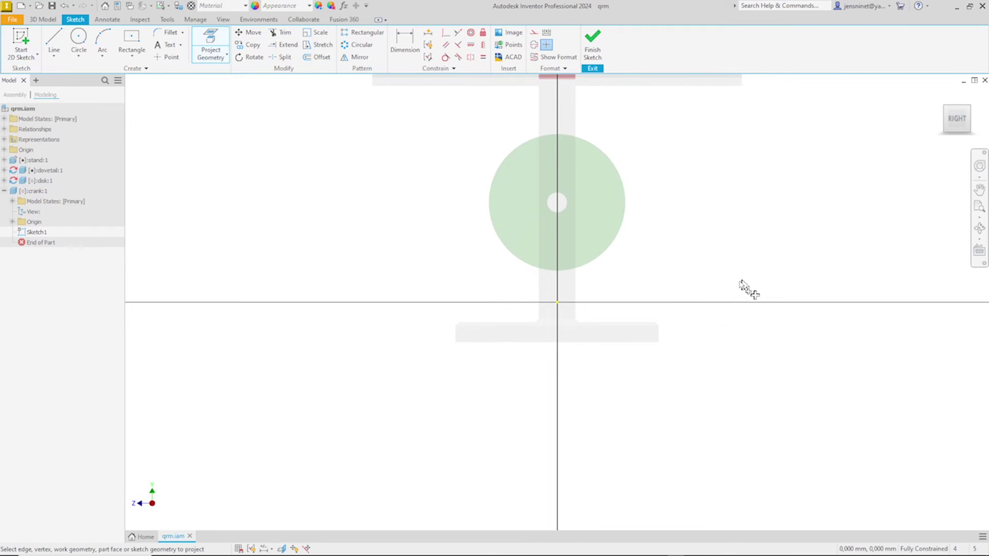
click(567, 309)
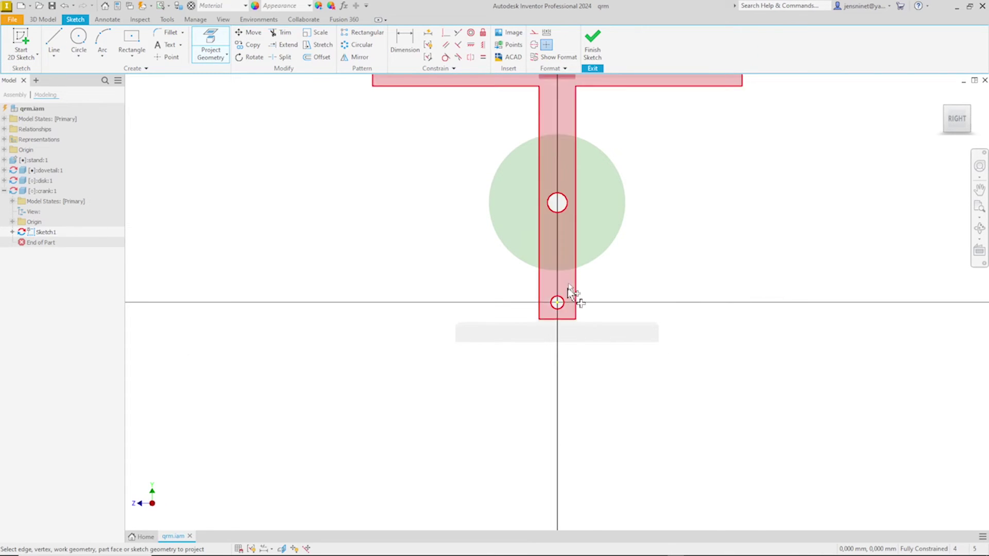
click(560, 212)
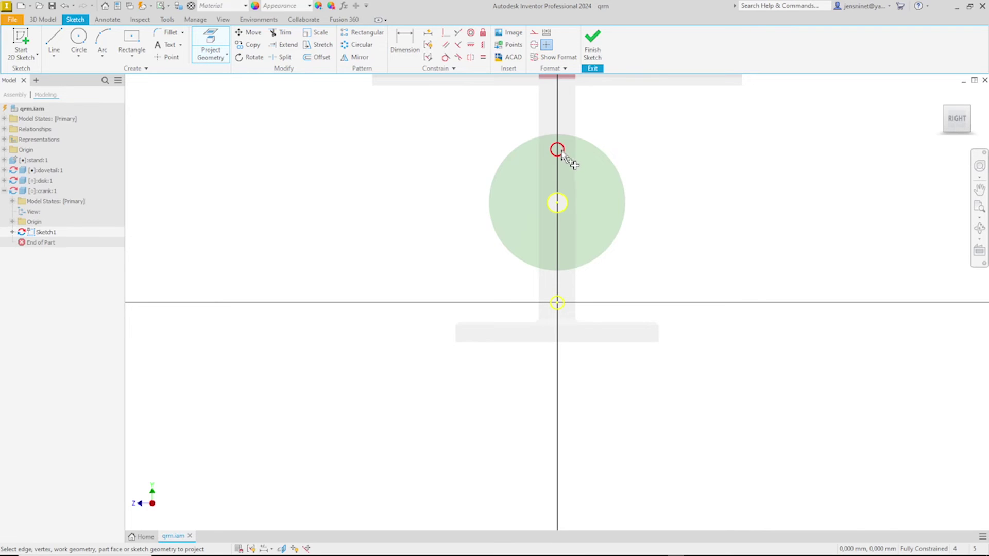
click(561, 153)
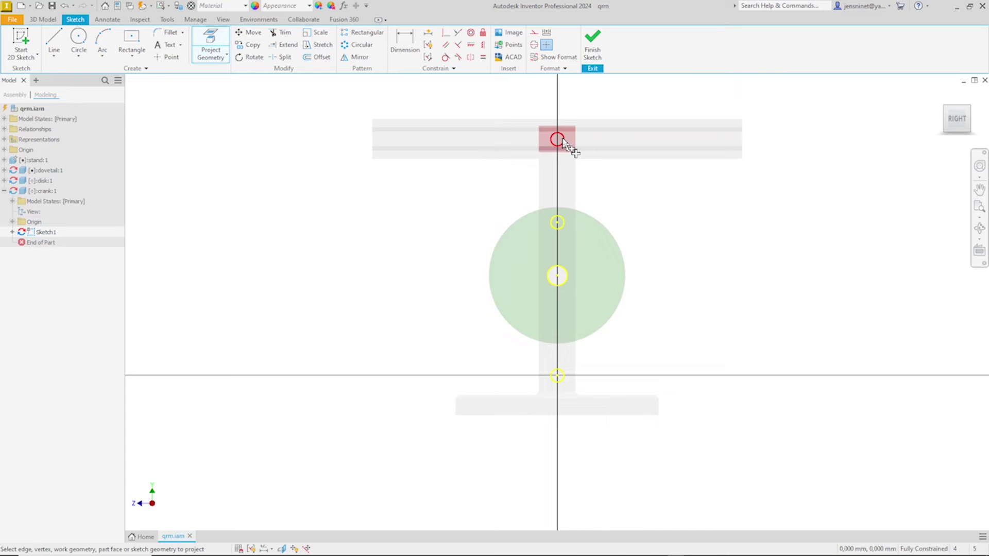
click(563, 141)
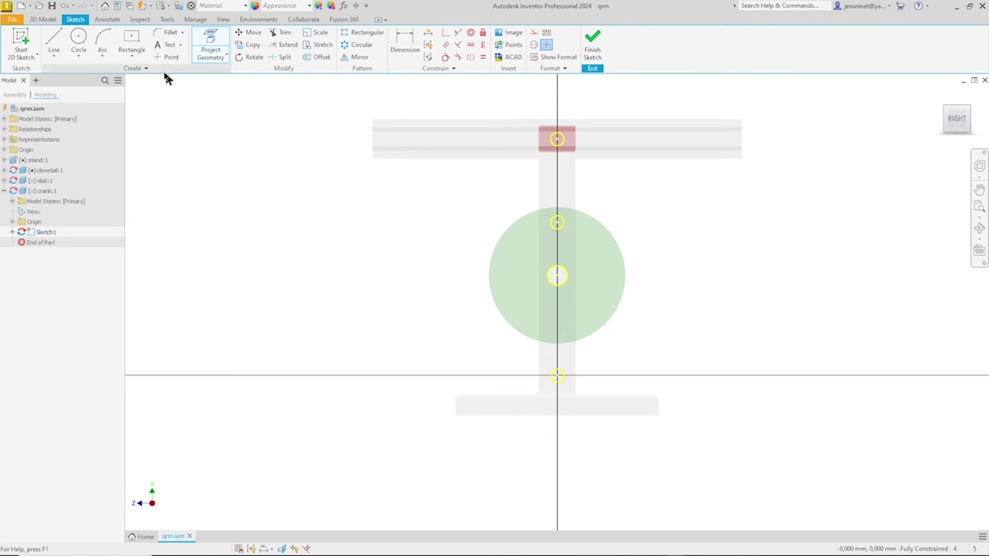
Sketch an 8 mm wide centre-point slot centred on the disk's centre, with its upper arc centre at the disk pin
click(137, 58)
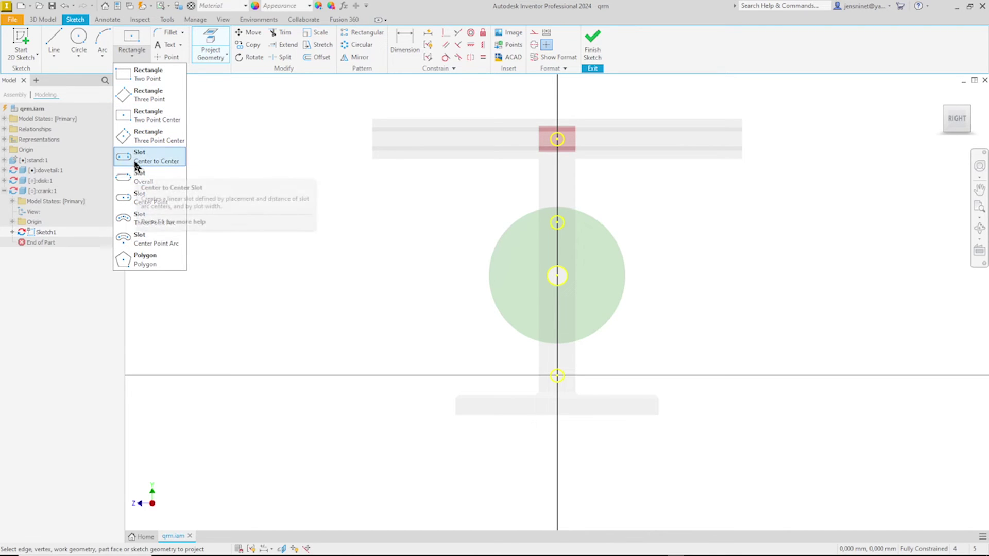
click(135, 198)
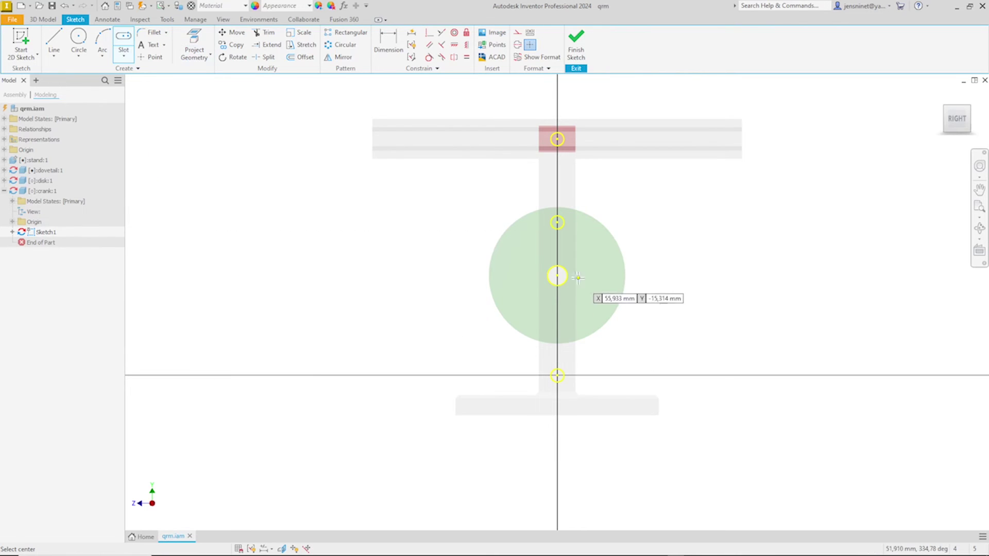
click(557, 275)
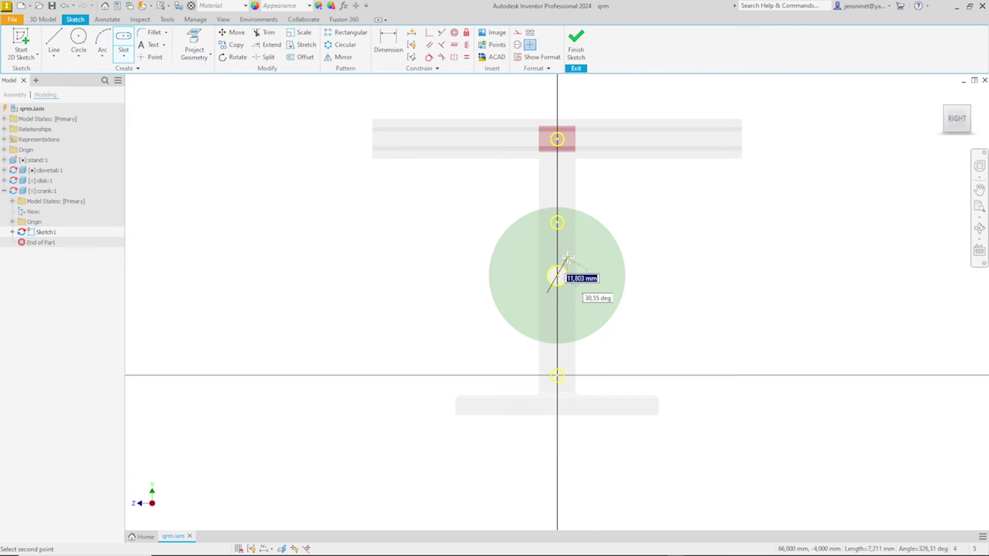
click(556, 222)
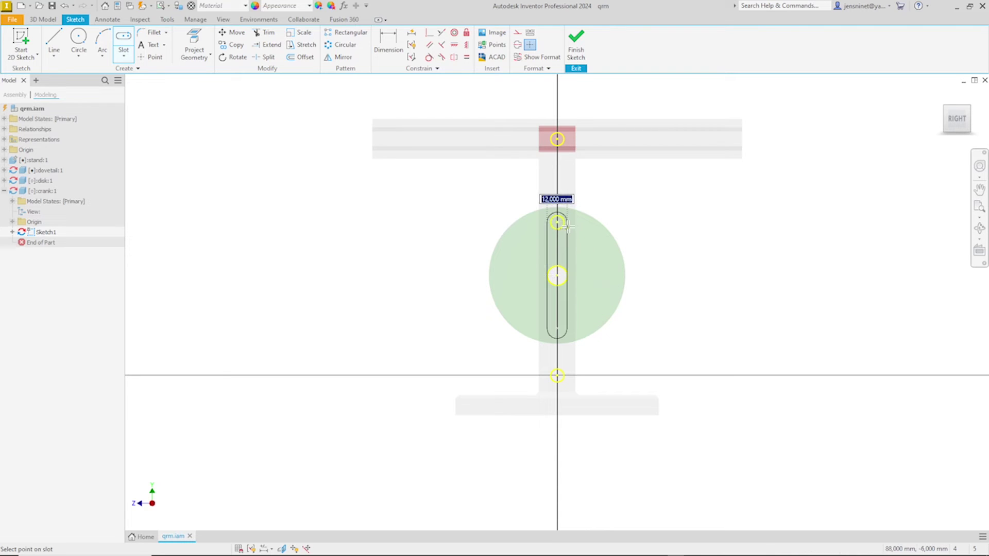
text(8)
key(Return)
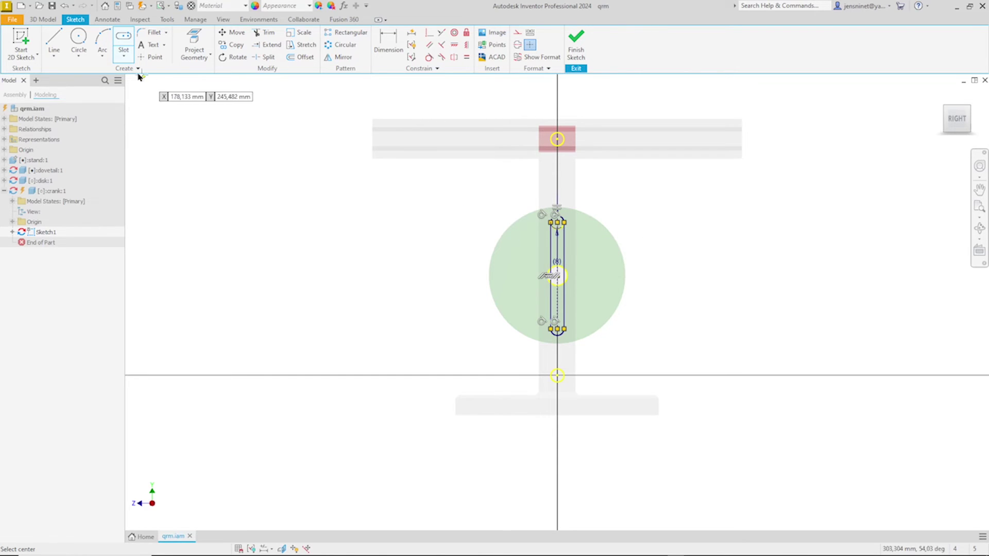
Sketch a 22 mm wide centre-to-centre slot from the stand's lower pin centre vertically past the rail, about 169 mm between centres
click(124, 58)
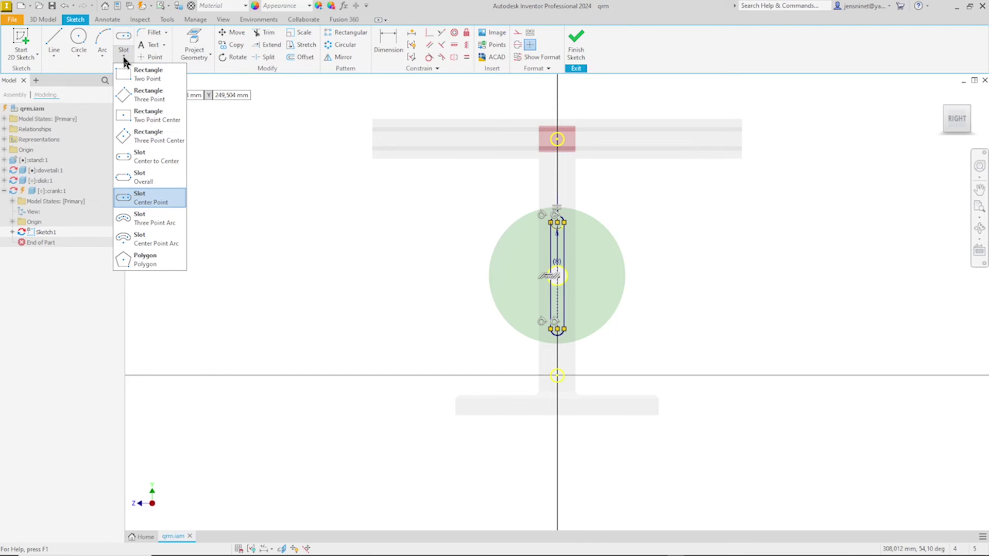
click(137, 159)
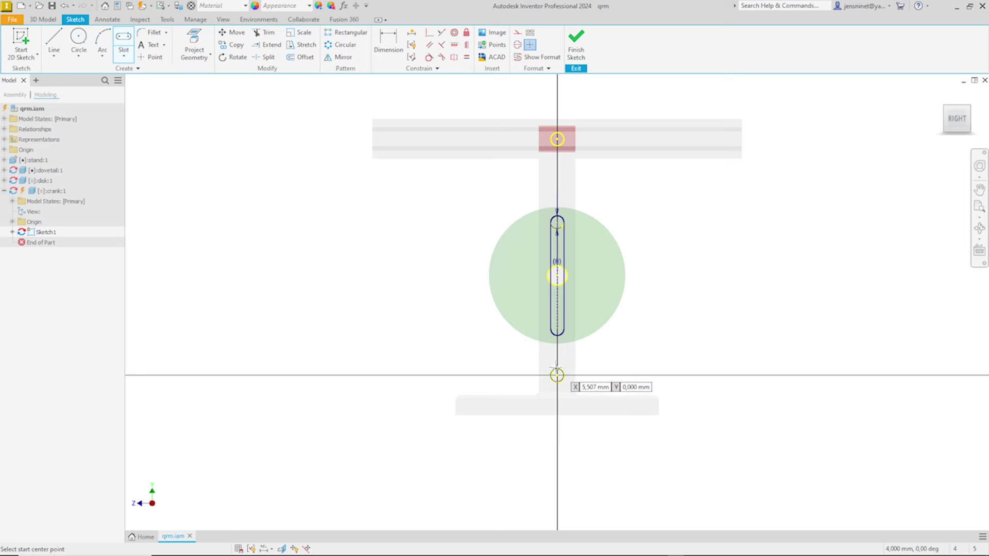
click(557, 375)
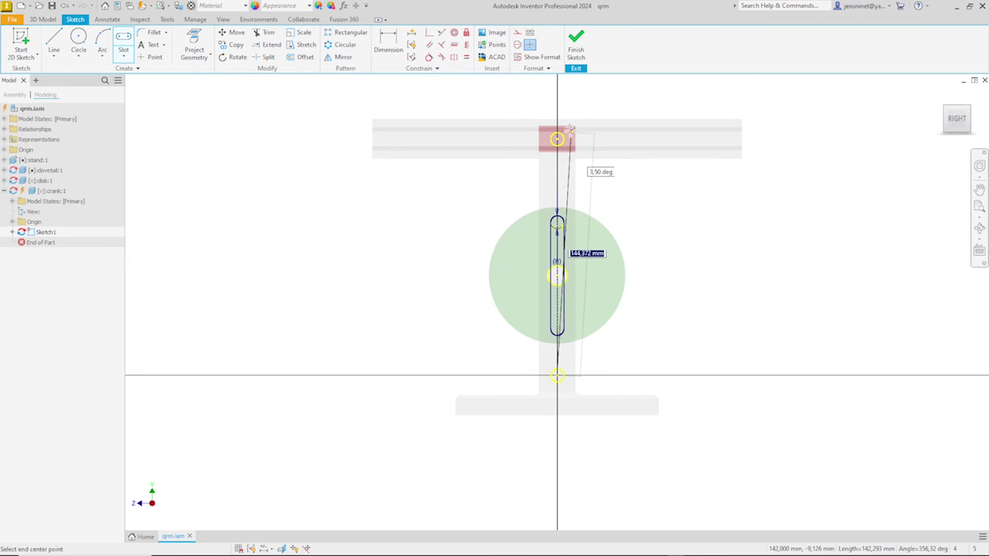
click(557, 94)
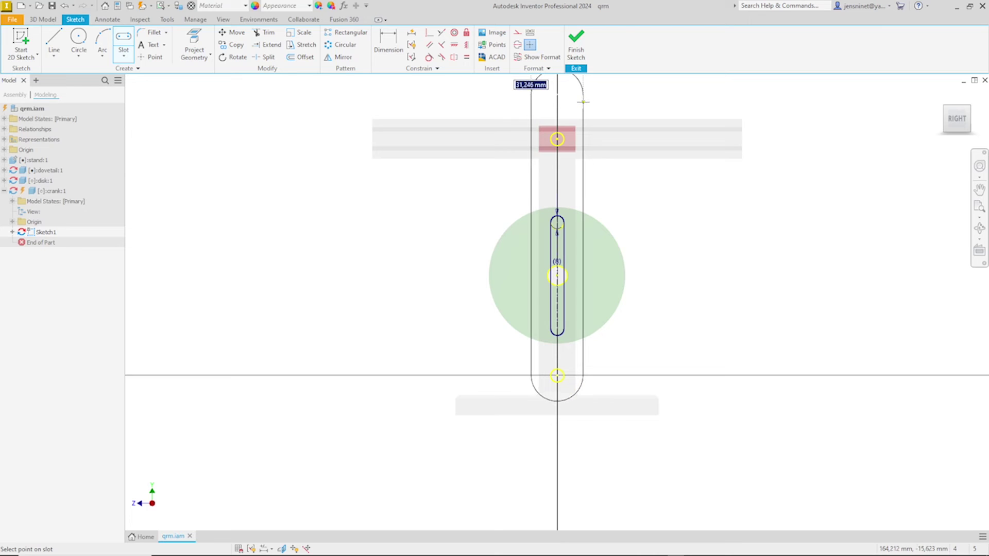
text(22)
key(Return)
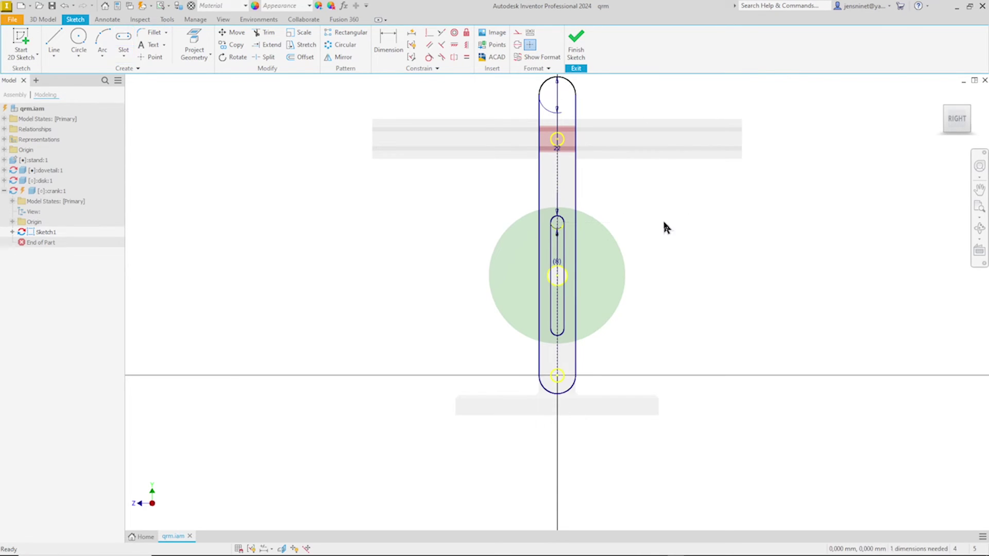
Dimension the outer slot's centre-to-centre length and set it to 172 mm
right_click(662, 218)
click(638, 241)
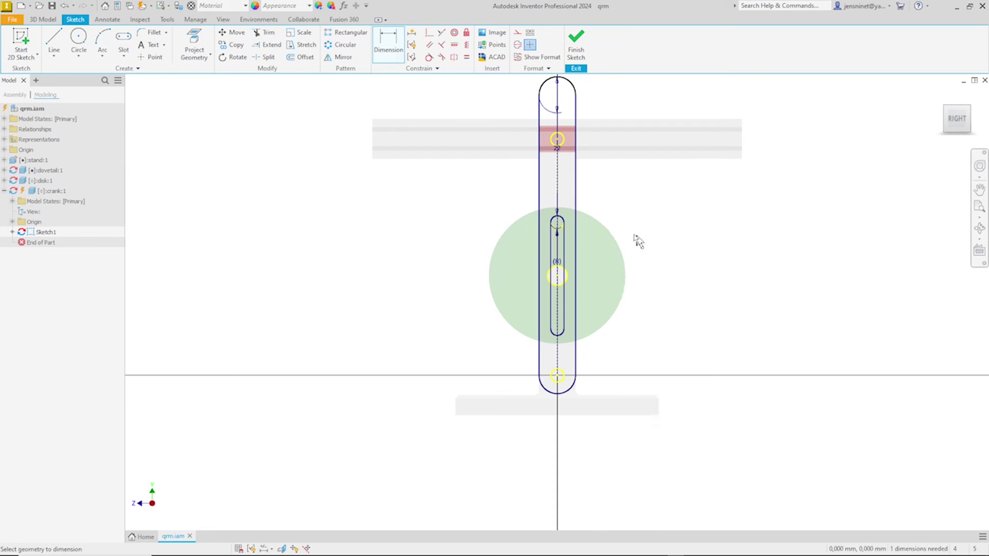
click(557, 178)
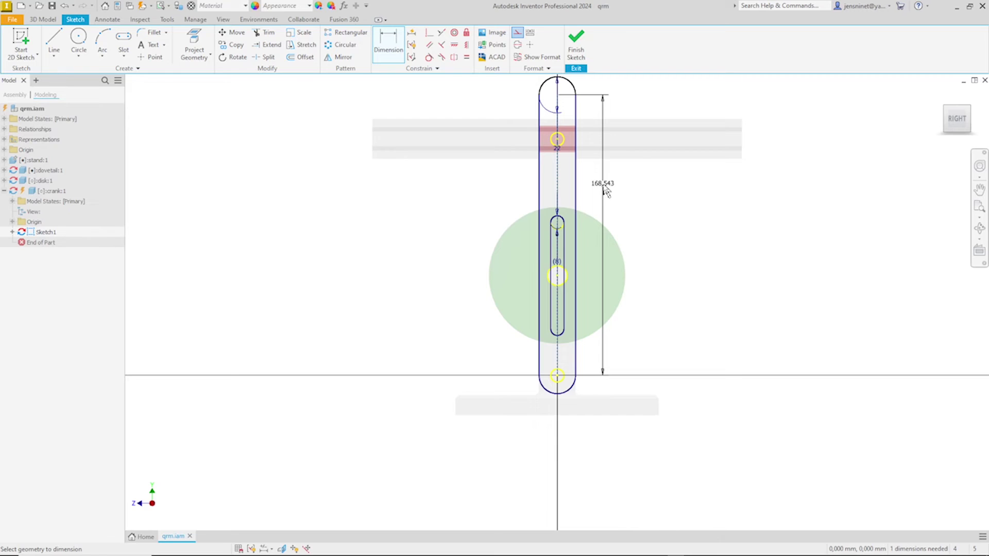
click(604, 187)
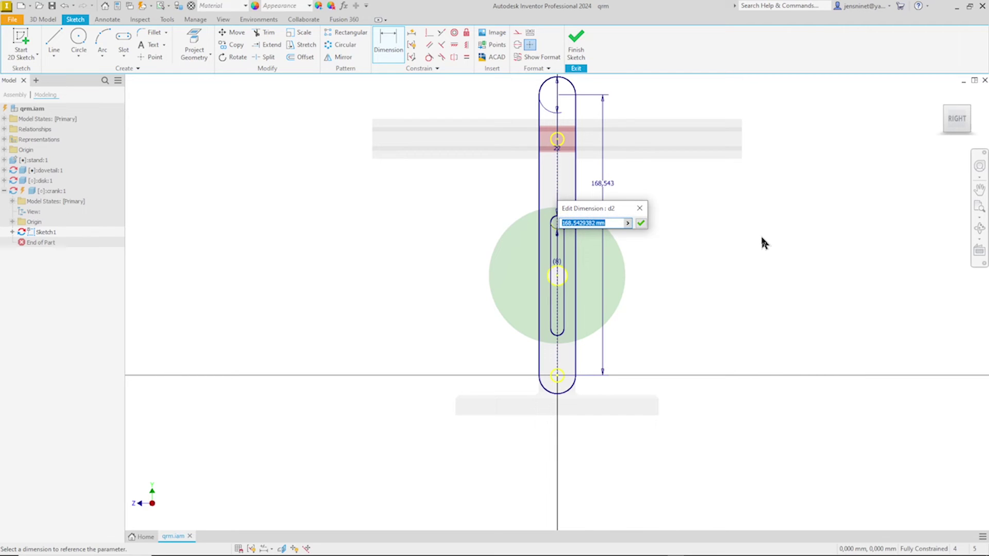
text(172)
key(Return)
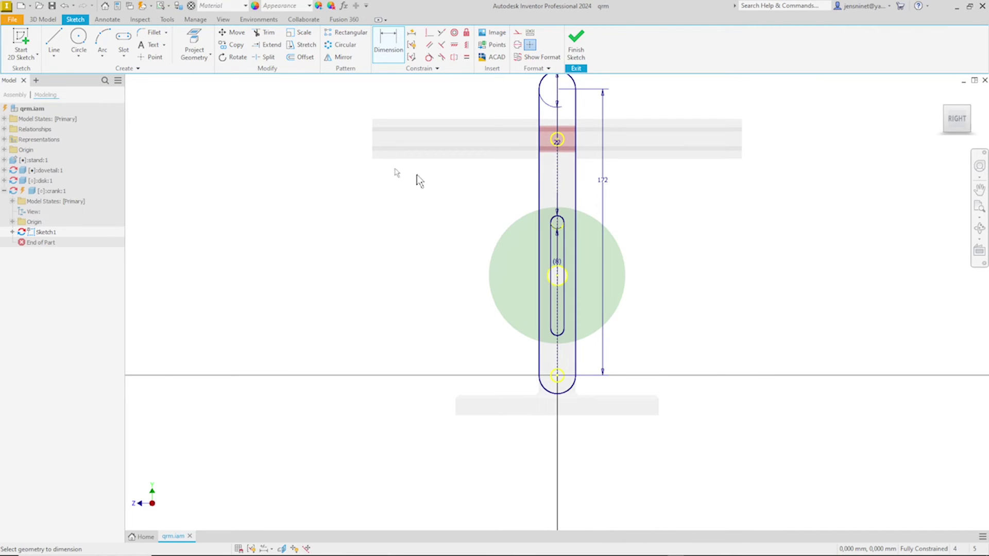
Sketch an 8 mm wide centre-to-centre slot from the dovetail pin's centre to the outer slot's top end and finish the sketch
click(124, 37)
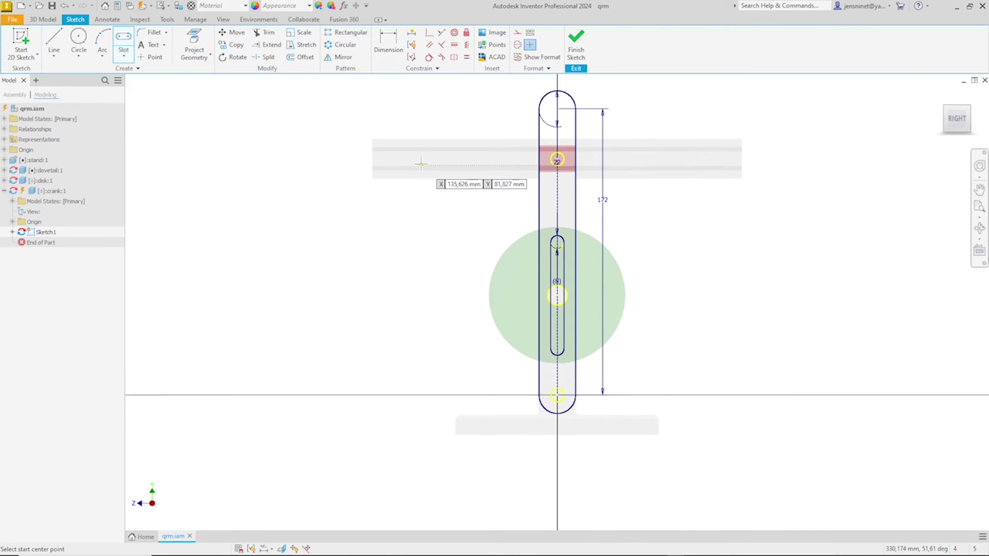
middle_drag(443, 155, 557, 248)
click(557, 248)
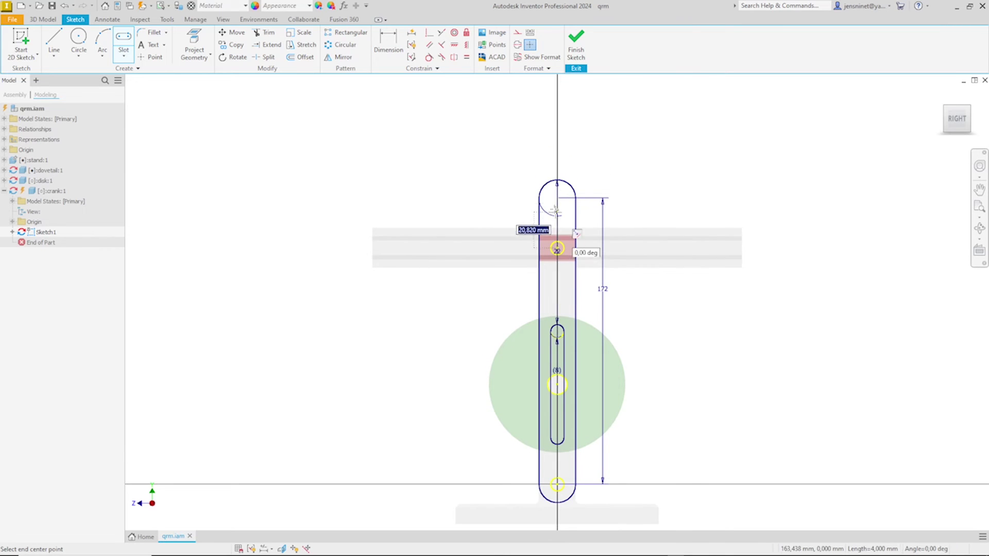
click(557, 180)
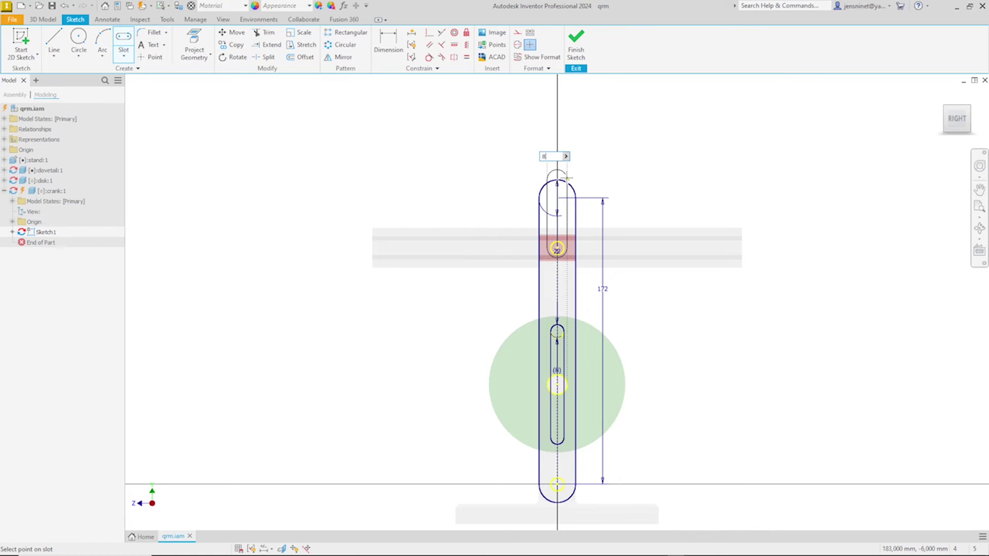
click(566, 178)
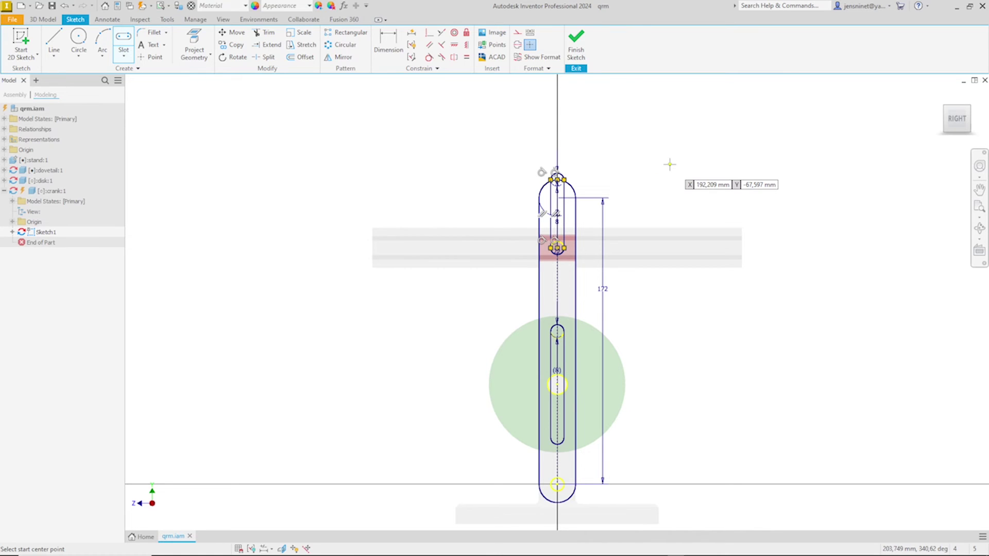
key(Escape)
scroll(668, 171, down, 1)
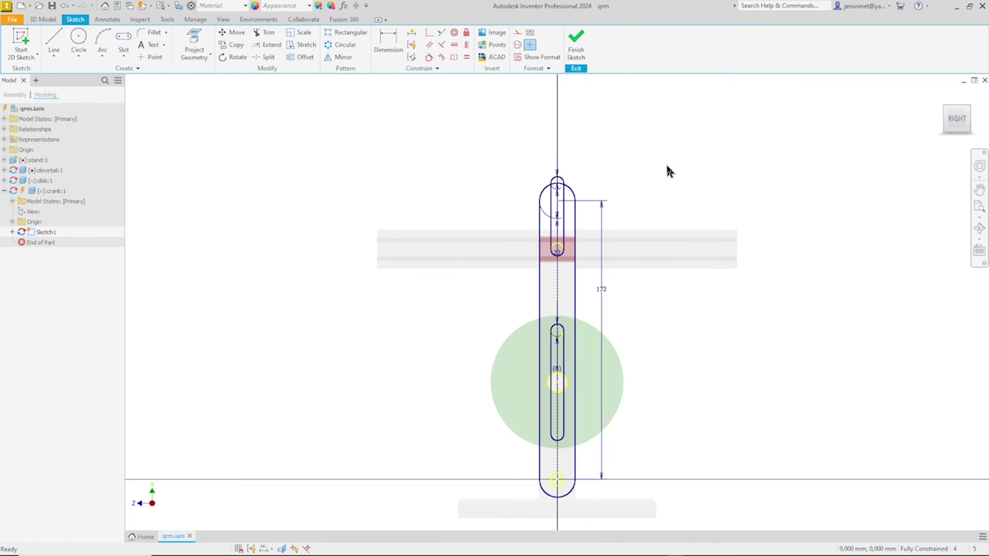
right_click(668, 171)
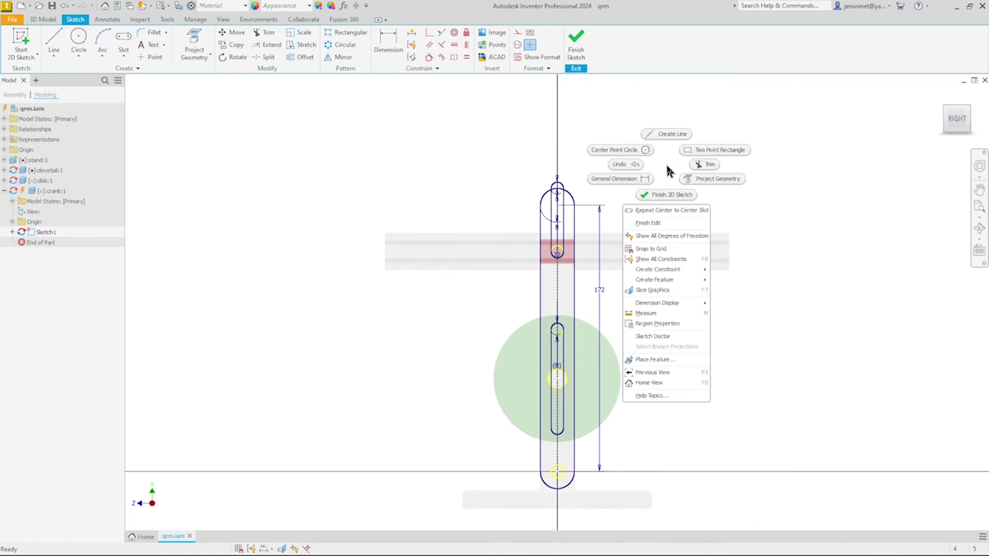
click(687, 195)
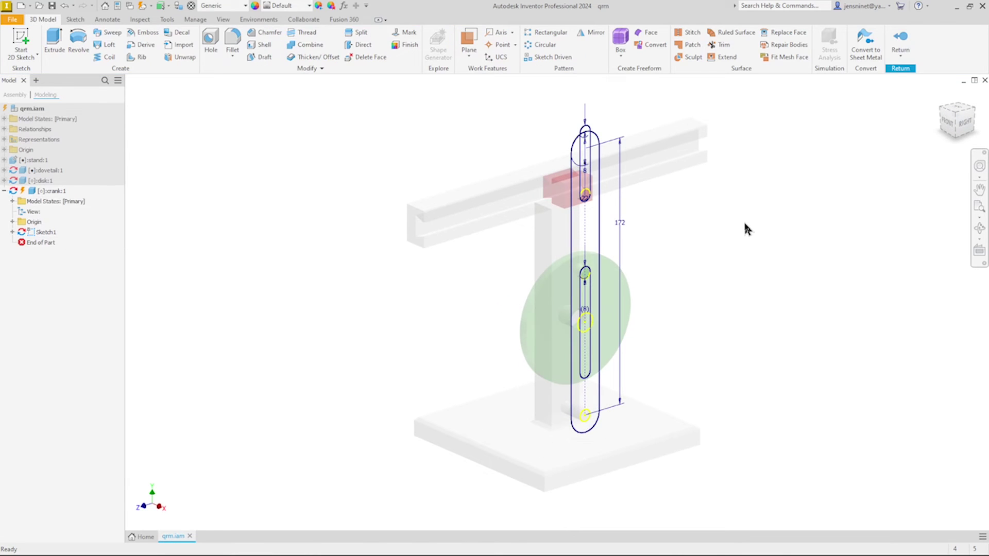
Extrude the crank profile 6 mm in the flipped direction, including the two small regions either side of the middle slot at the disk's hole
right_click(743, 220)
click(770, 208)
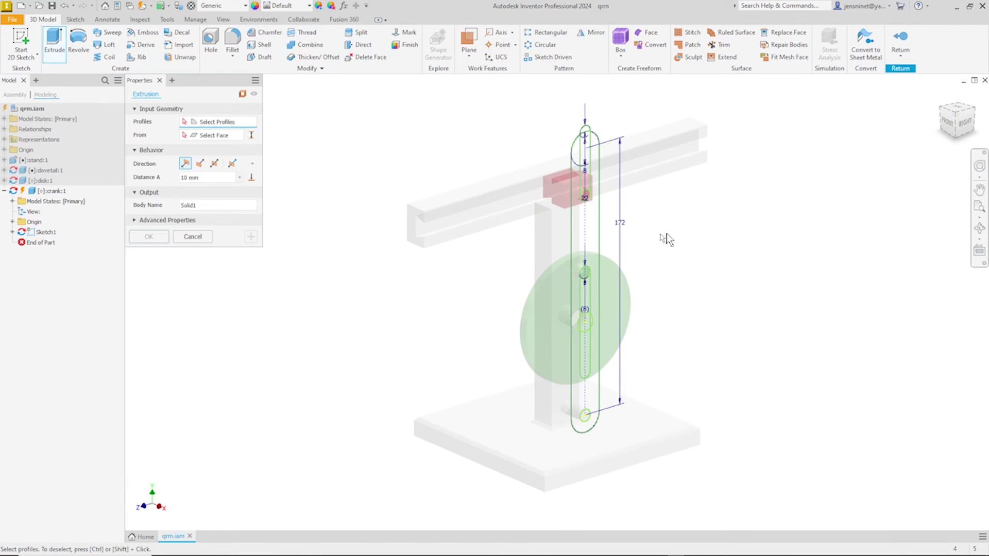
click(592, 224)
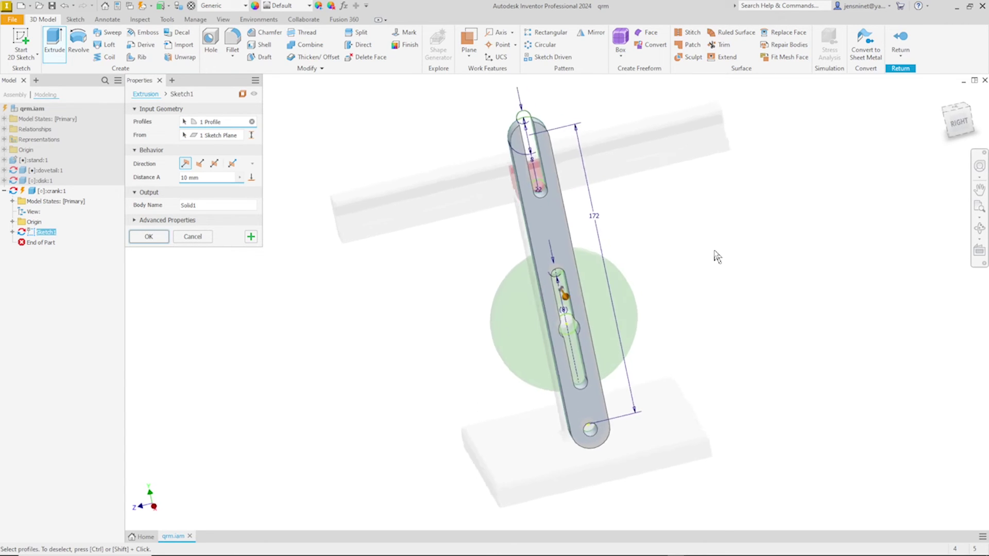
scroll(717, 256, up, 5)
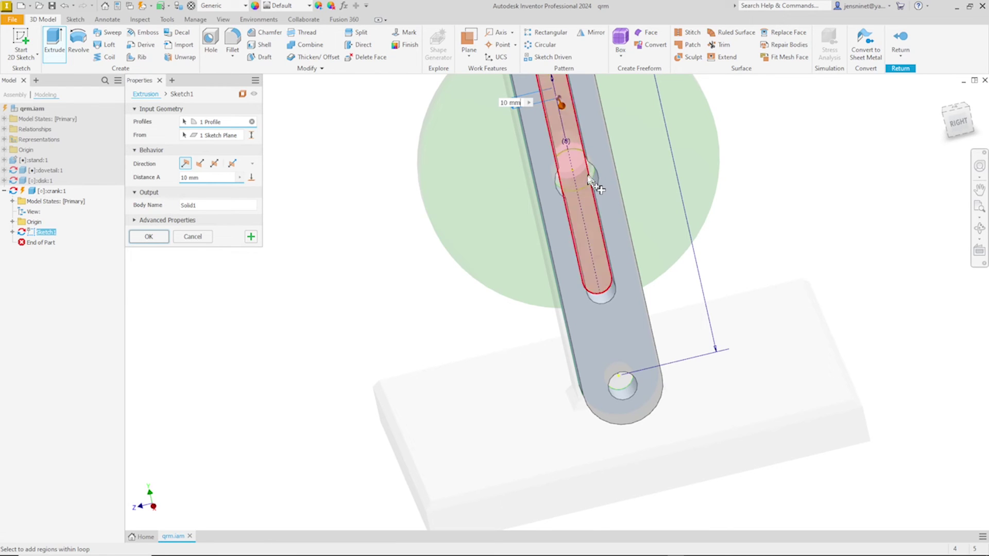
scroll(590, 180, up, 5)
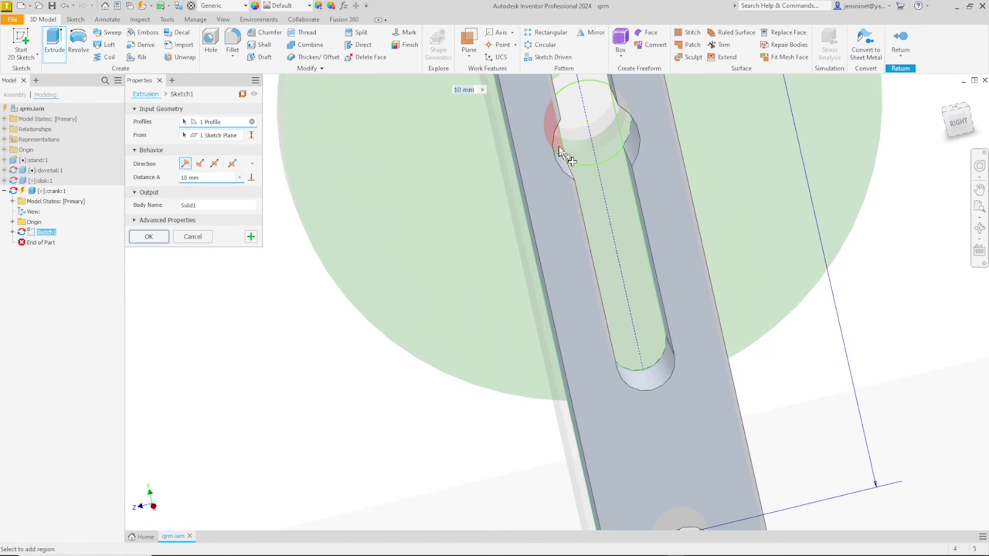
click(561, 151)
click(592, 126)
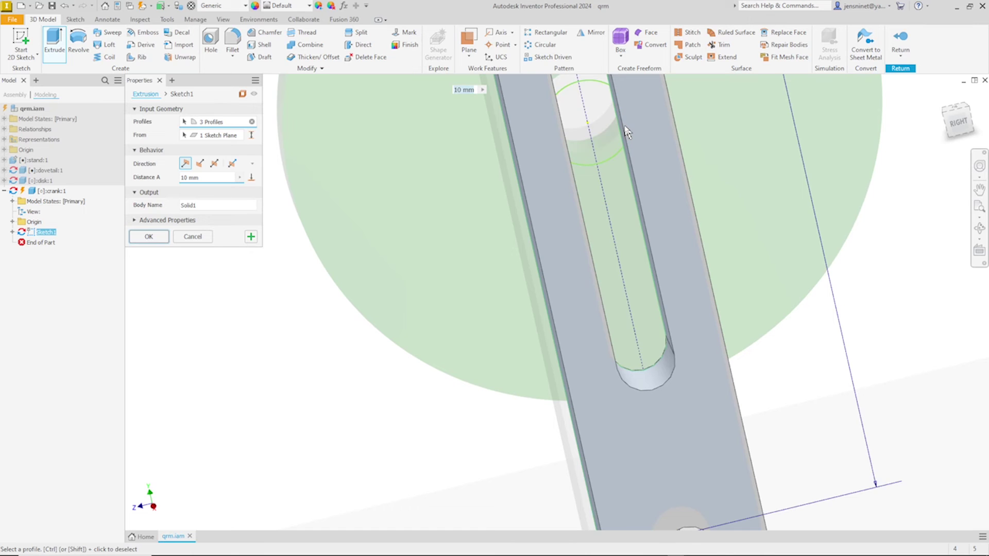
scroll(664, 160, down, 5)
shift+middle_drag(673, 172, 680, 175)
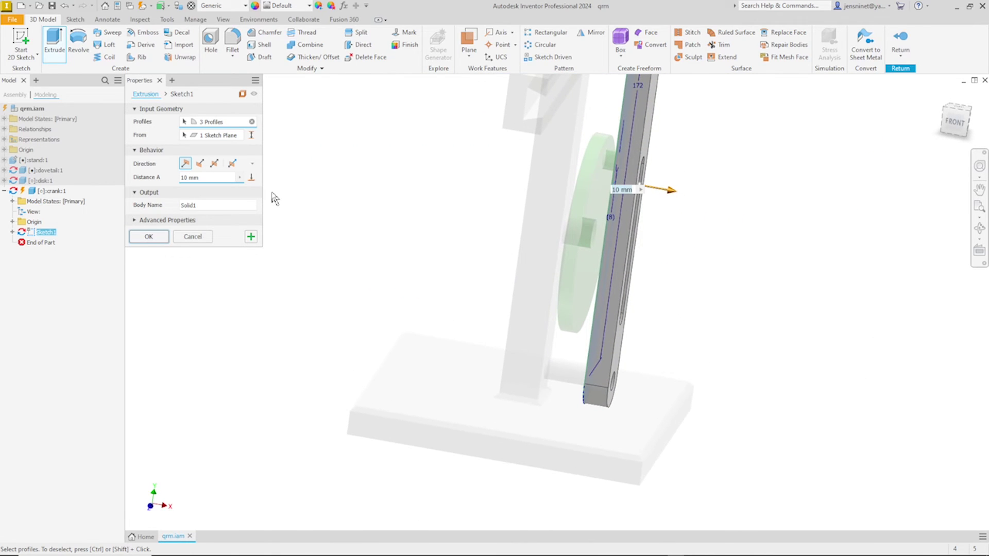
click(200, 164)
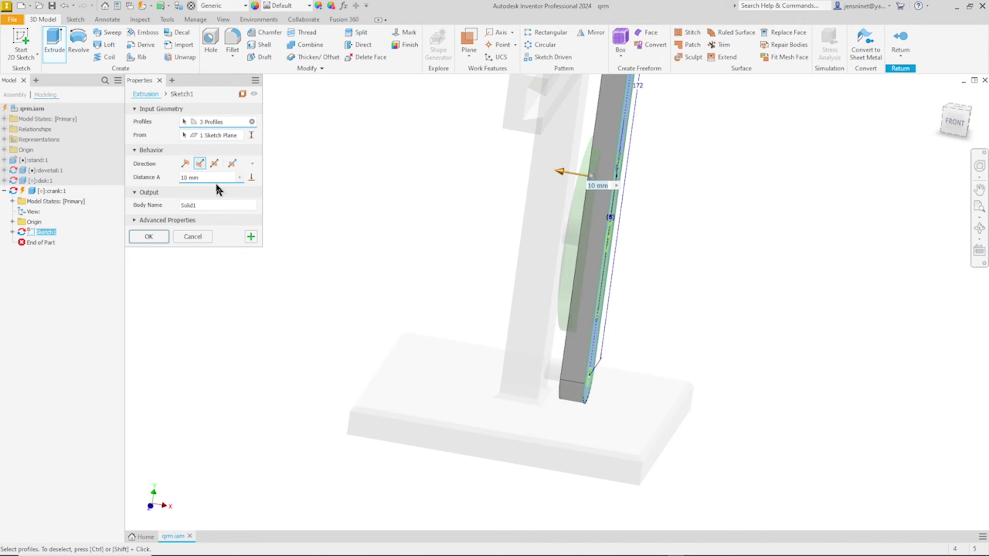
text(6)
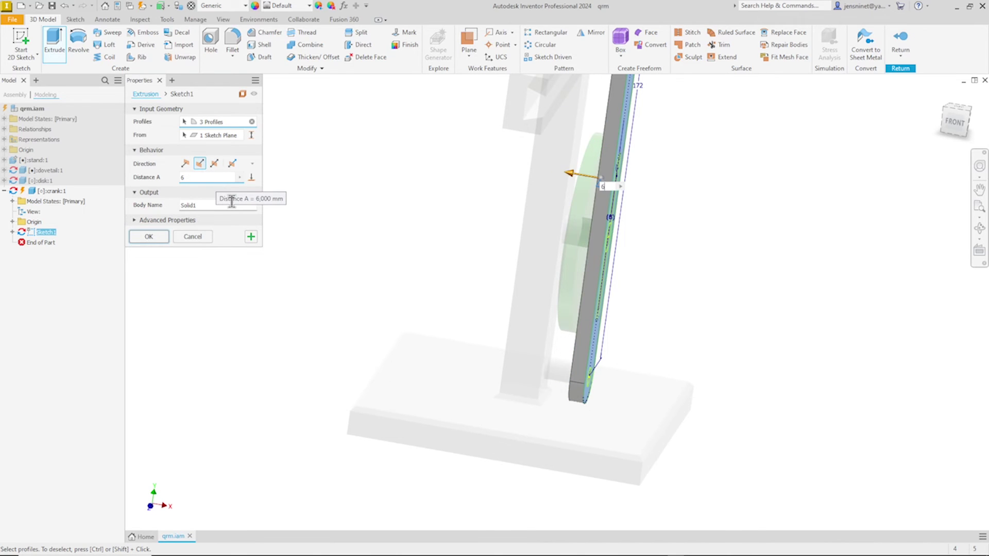
click(157, 237)
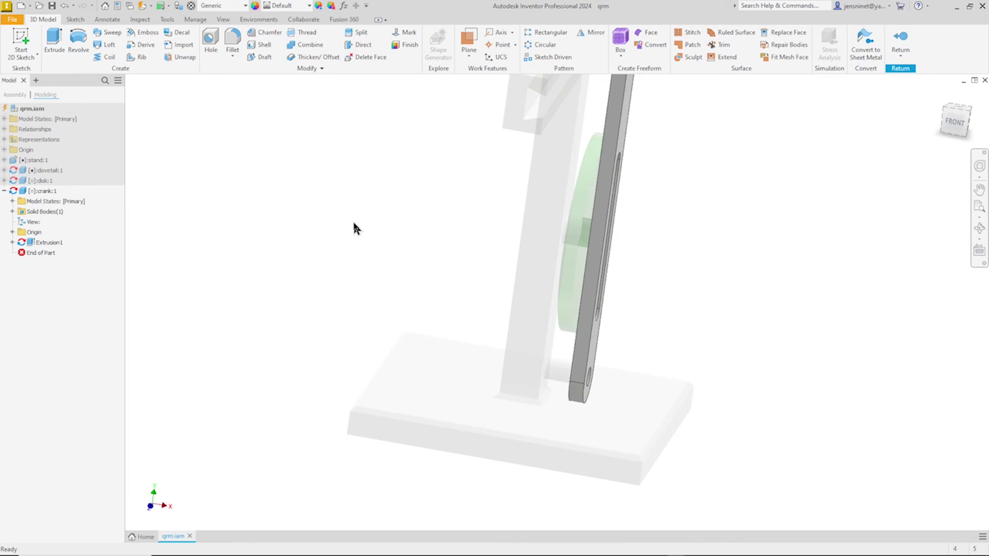
Give the crank the Flaked Satin - Blue appearance and return to the assembly
key(F6)
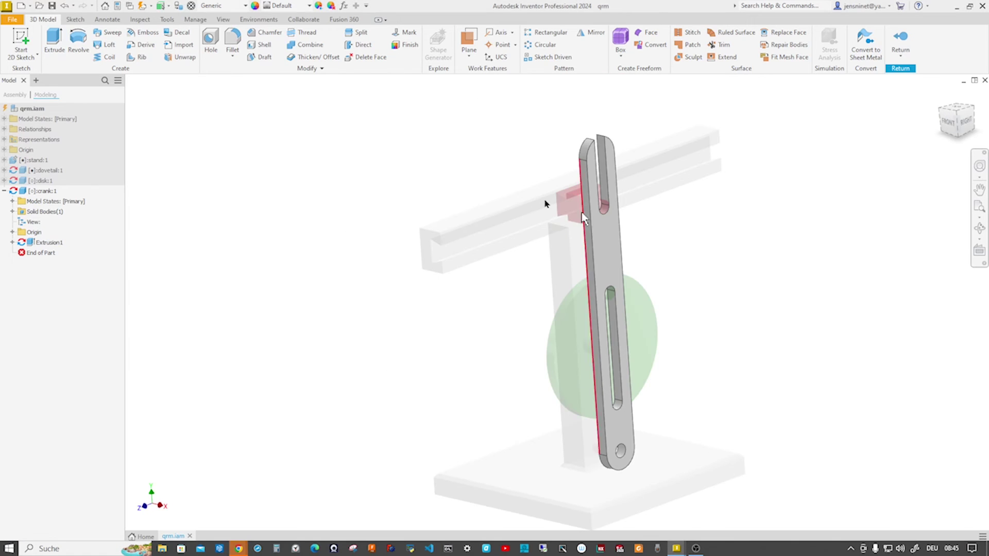
click(310, 6)
key(f)
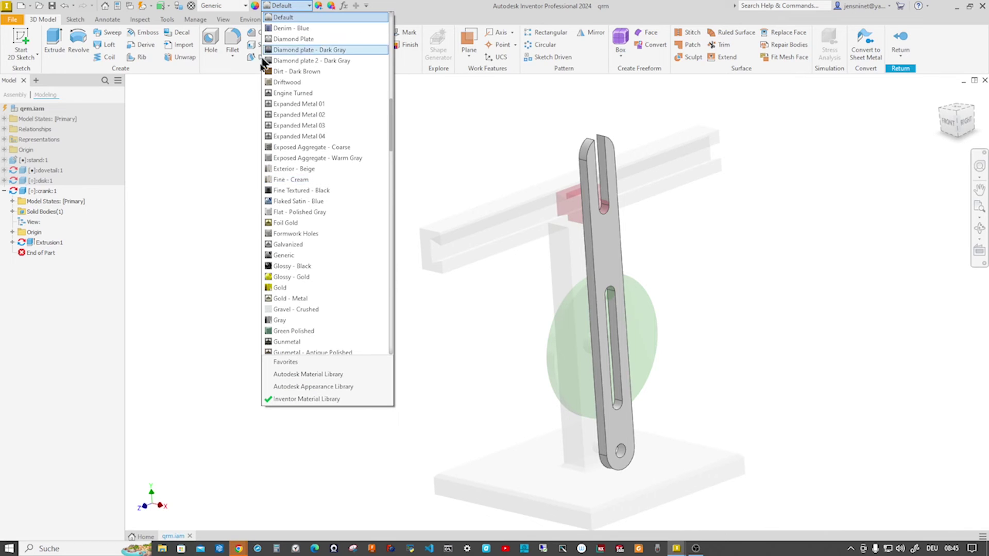
click(301, 201)
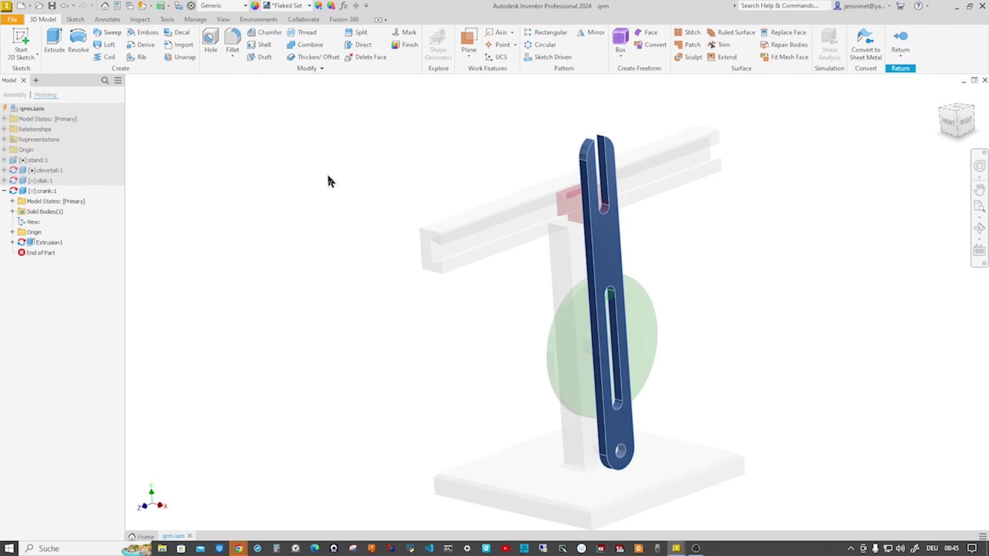
click(901, 46)
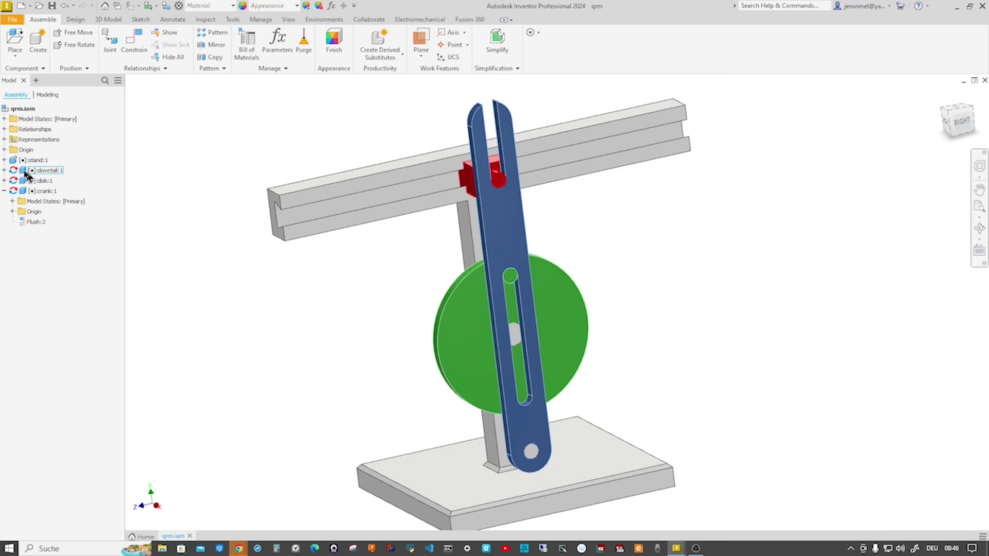
Examine the dovetail's flush constraint and the planes it relates in the assembly
click(4, 171)
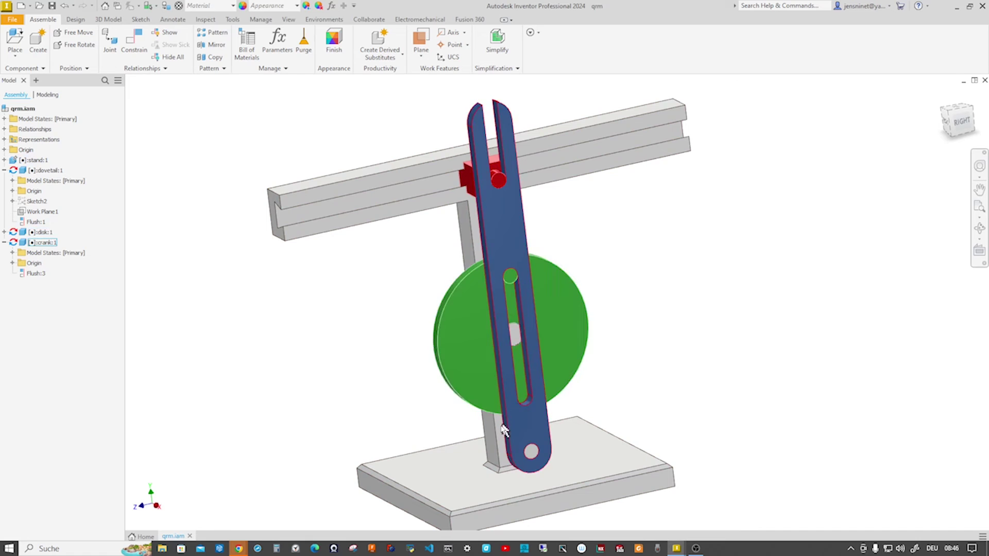
shift+middle_drag(484, 389, 465, 357)
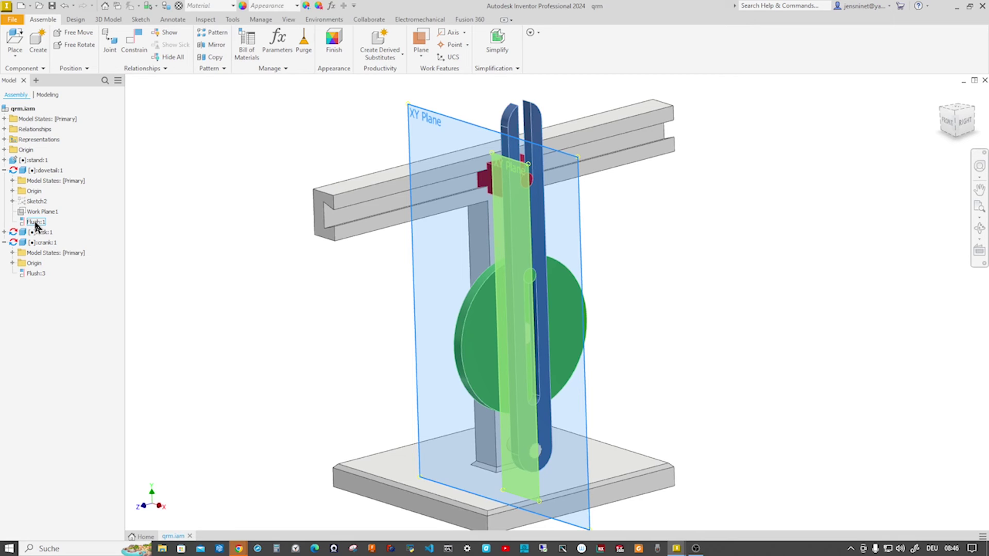
right_click(36, 227)
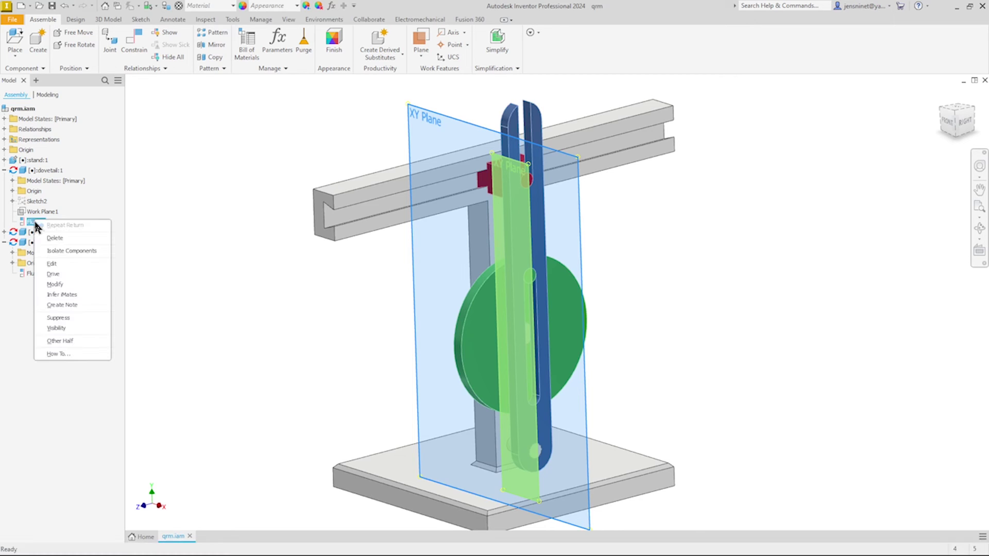
click(70, 318)
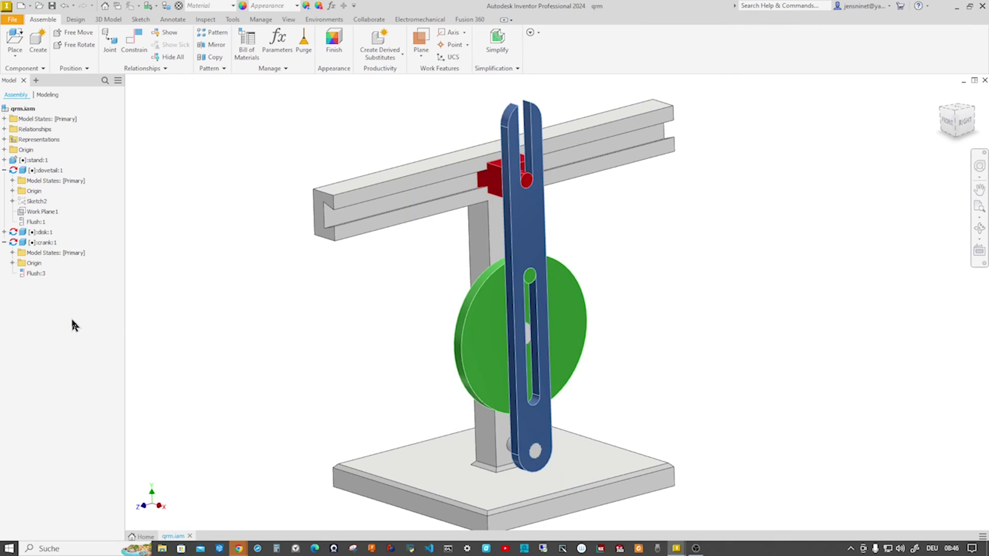
click(526, 182)
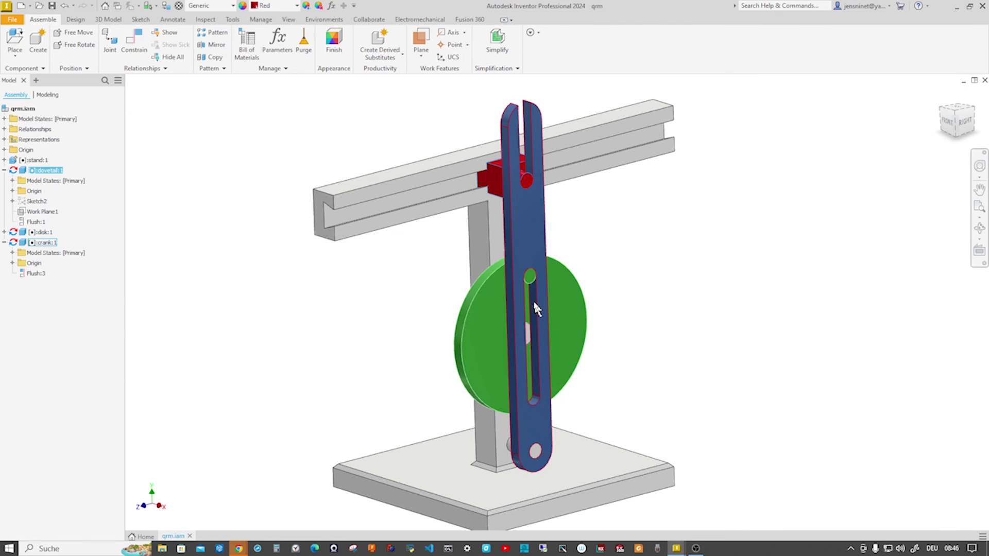
Turn off adaptivity for the crank and move it clear of the stand, beside the rail
right_click(35, 243)
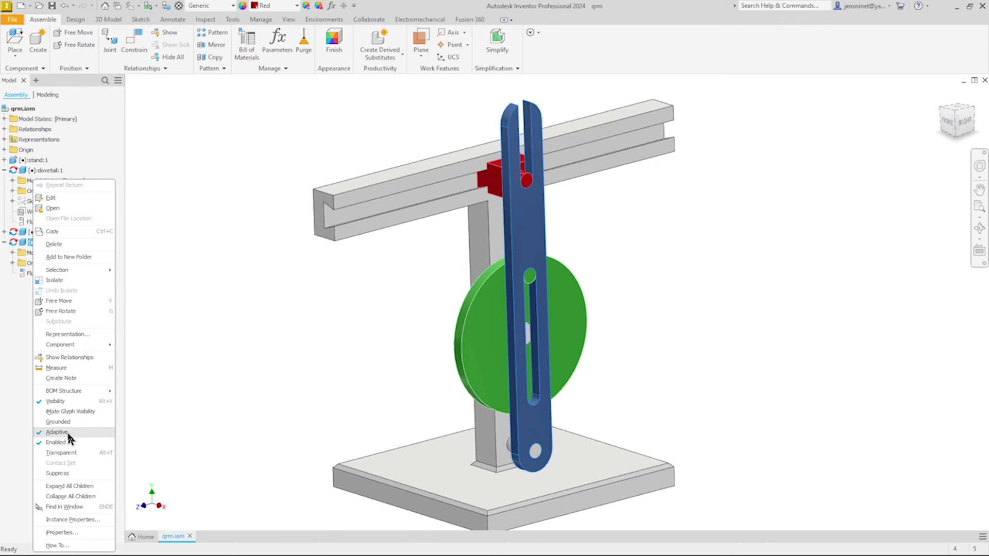
click(67, 435)
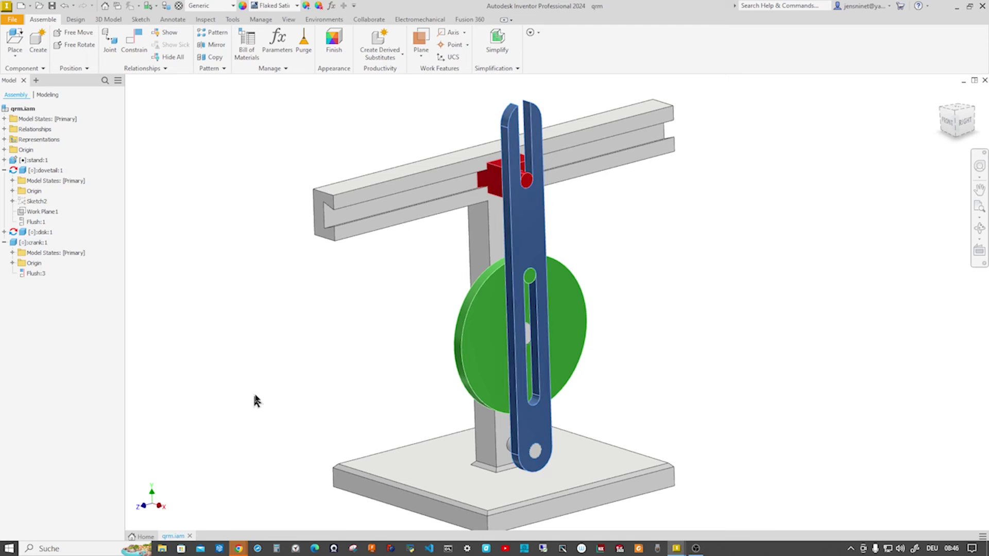
drag(554, 240, 253, 276)
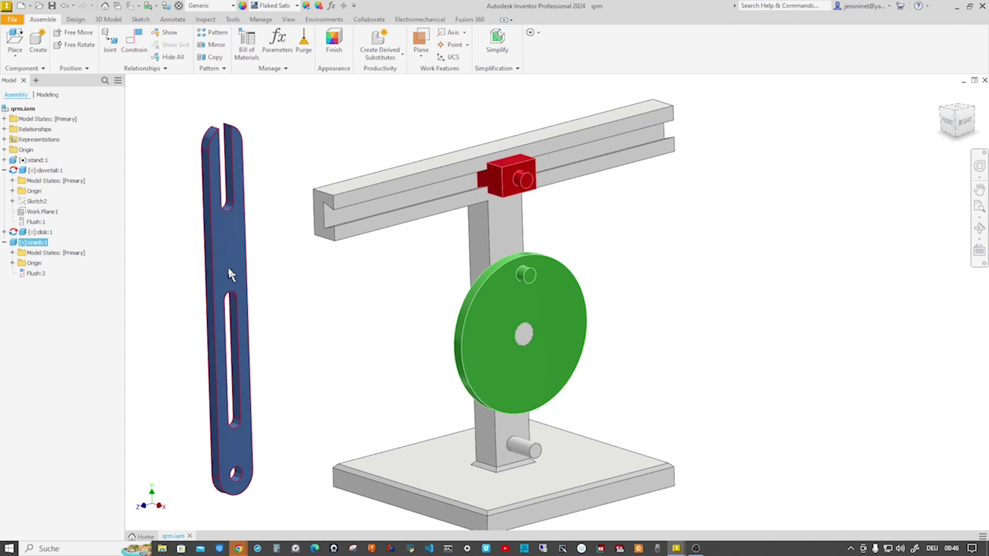
Turn the disk slightly in the assembly so its pin moves off the vertical
double_click(514, 283)
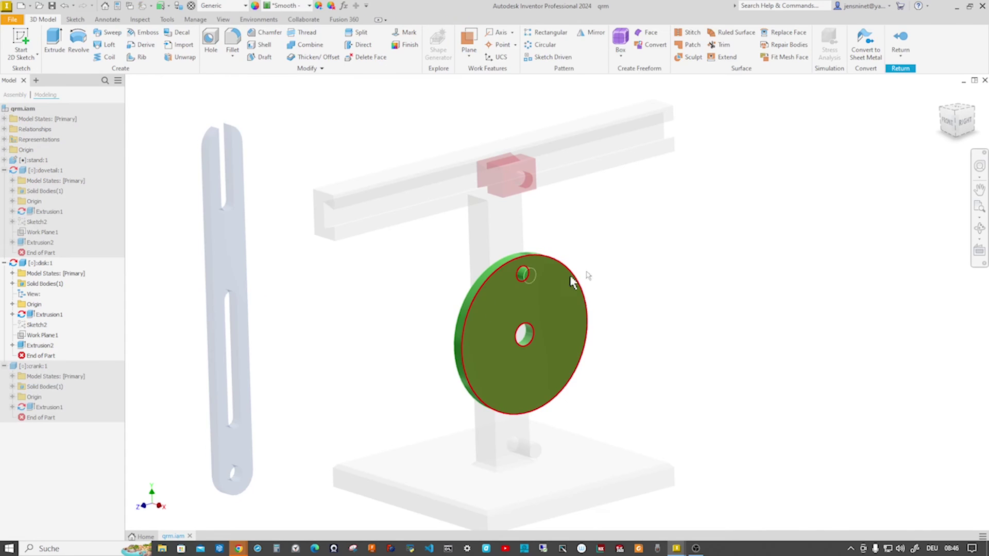
click(898, 58)
click(896, 73)
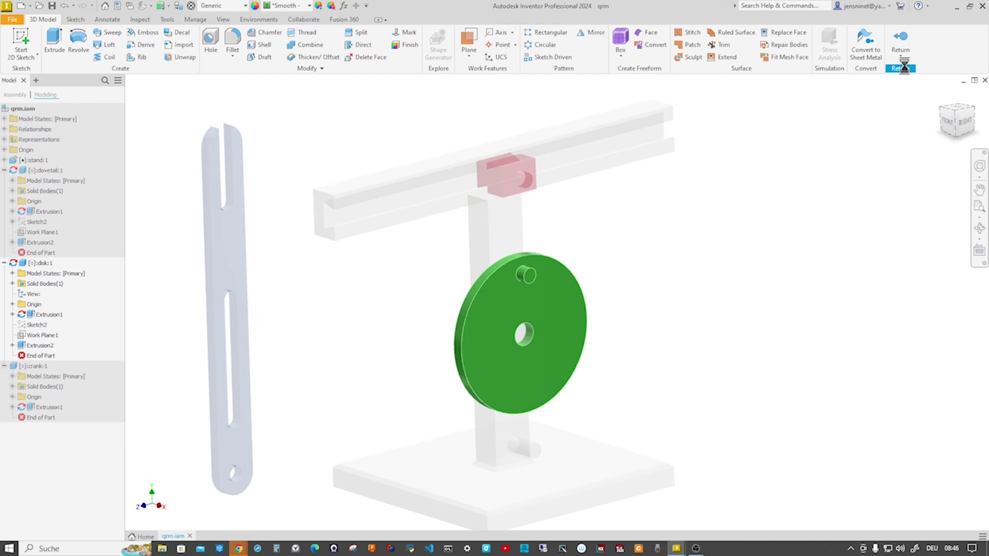
drag(567, 289, 520, 288)
click(666, 255)
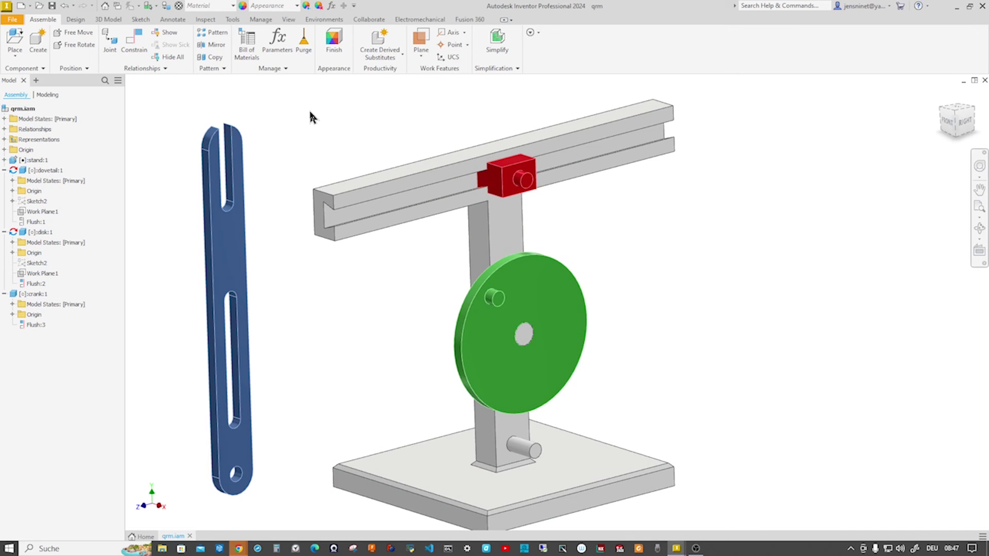
Place a rotational joint with zero gap between the disk's centre hole and the stand's middle pin
click(111, 44)
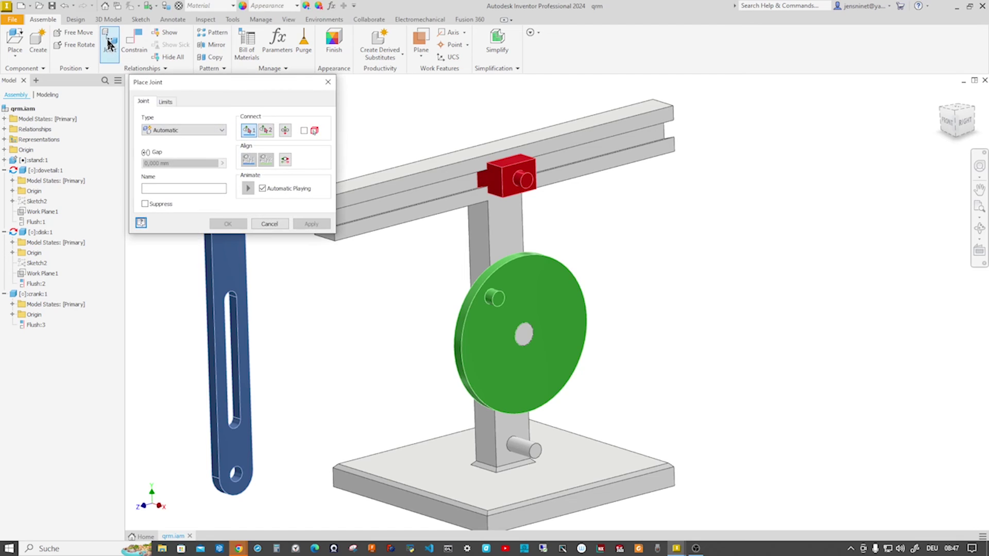
click(222, 132)
click(177, 157)
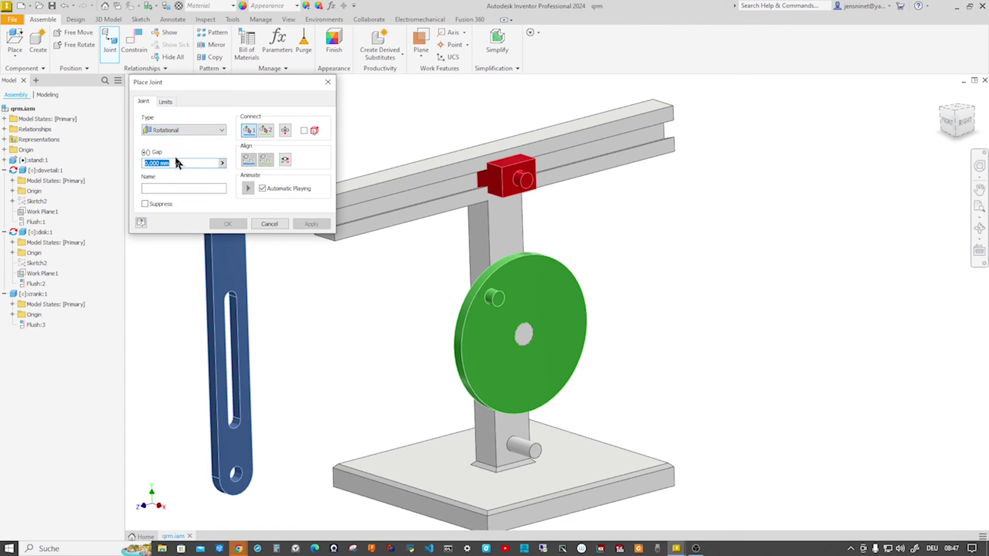
click(516, 265)
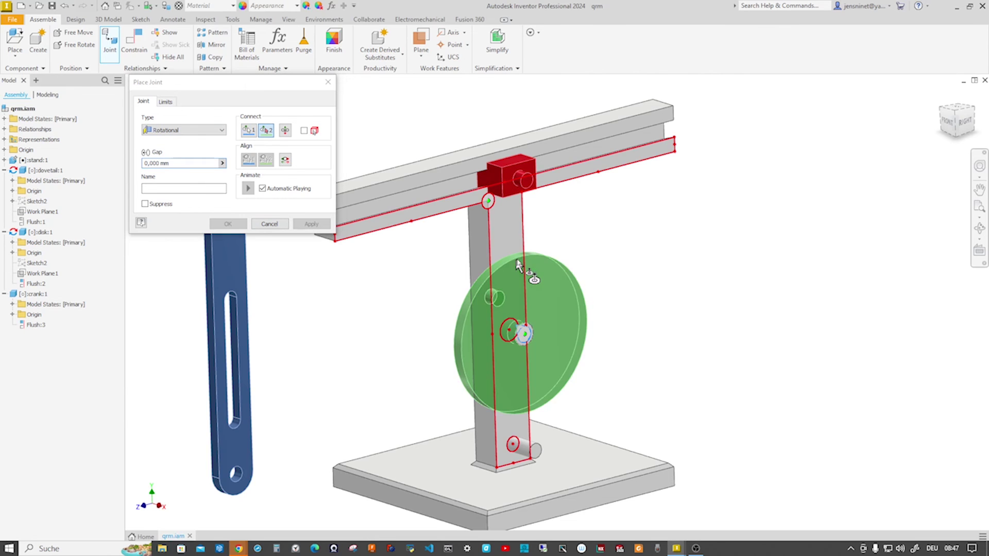
scroll(625, 280, down, 5)
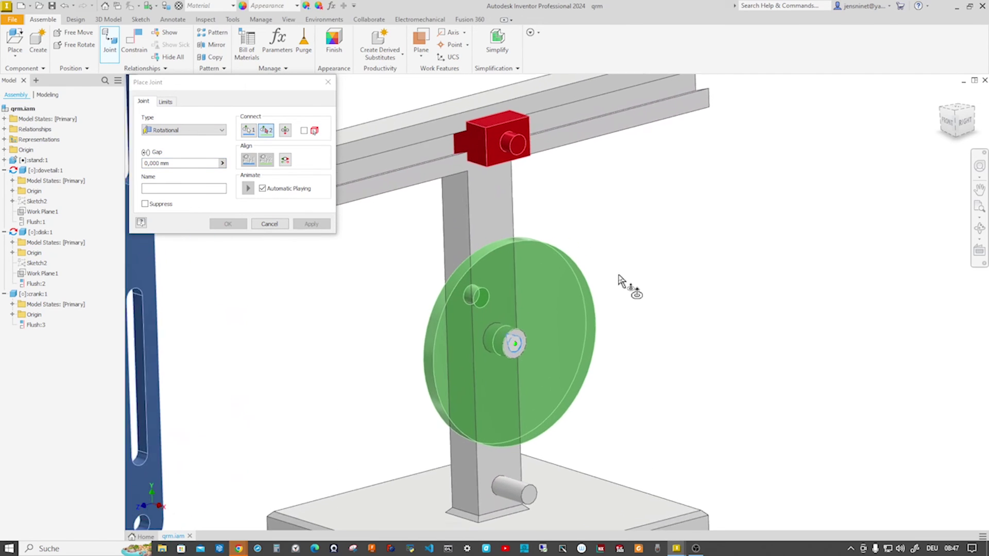
click(523, 297)
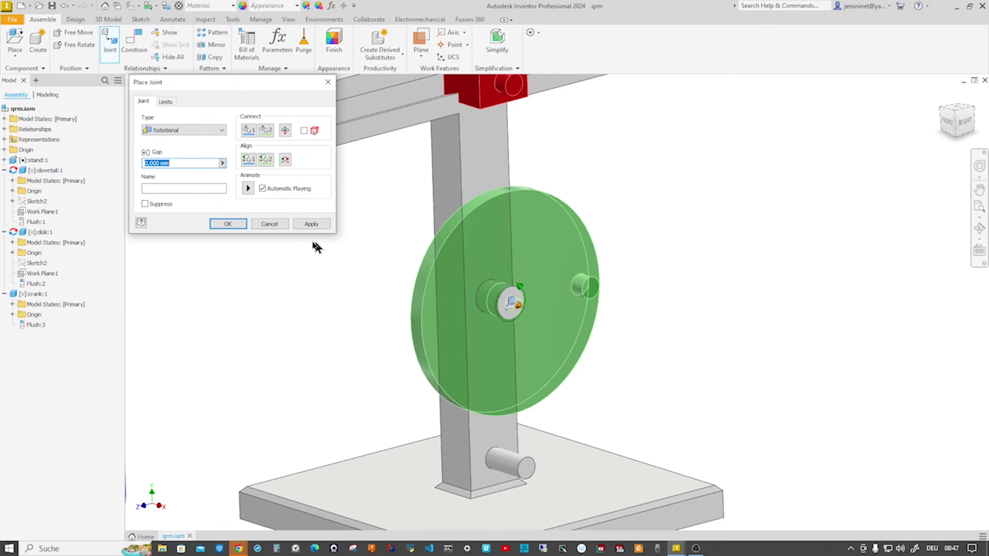
click(239, 223)
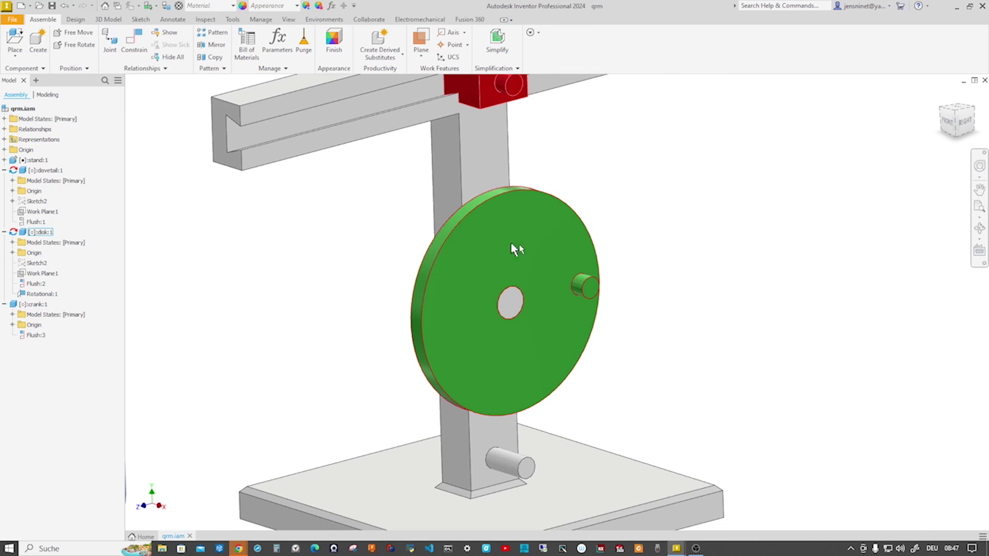
Rotate the jointed disk about the stand's middle pin until the disk pin sits near the top
scroll(597, 288, down, 5)
drag(578, 282, 528, 251)
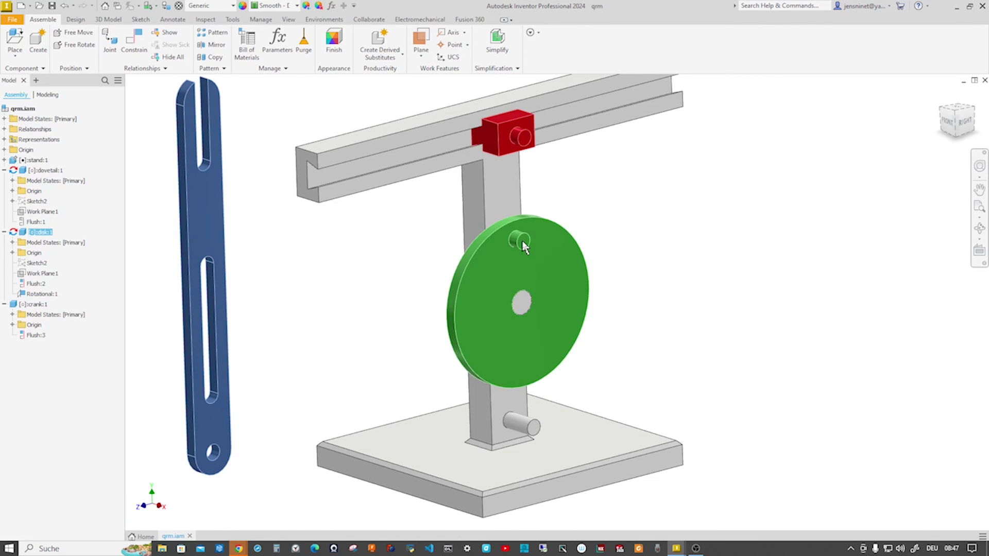
scroll(319, 282, down, 2)
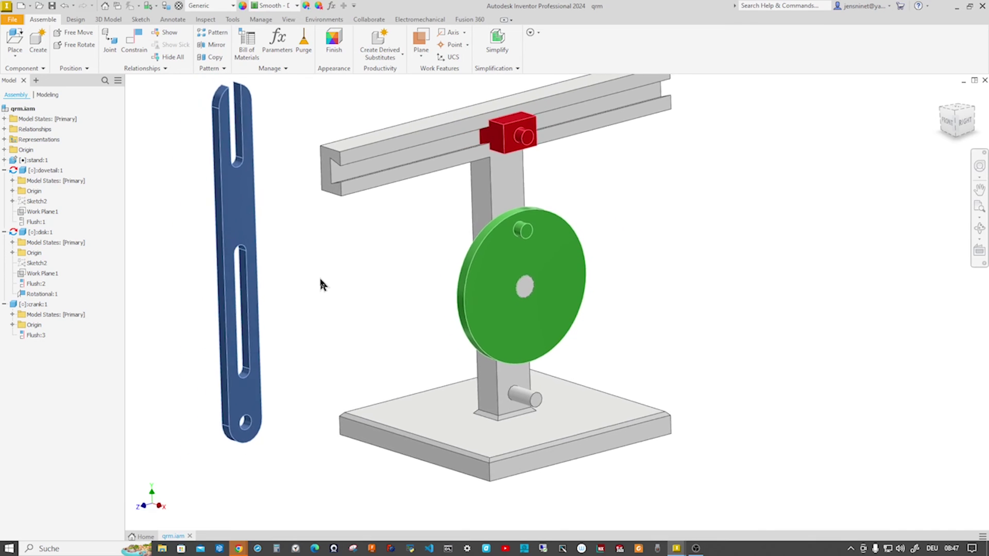
Reposition the loose crank next to the disk, in front of the rail's near end and clear of the pins
shift+middle_drag(321, 285, 460, 262)
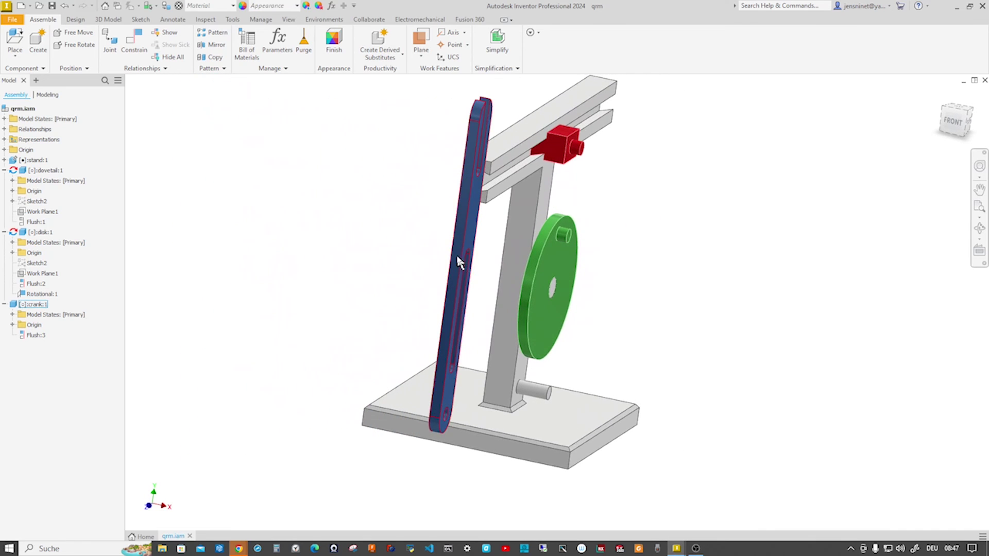
drag(460, 262, 534, 274)
shift+middle_drag(533, 274, 488, 253)
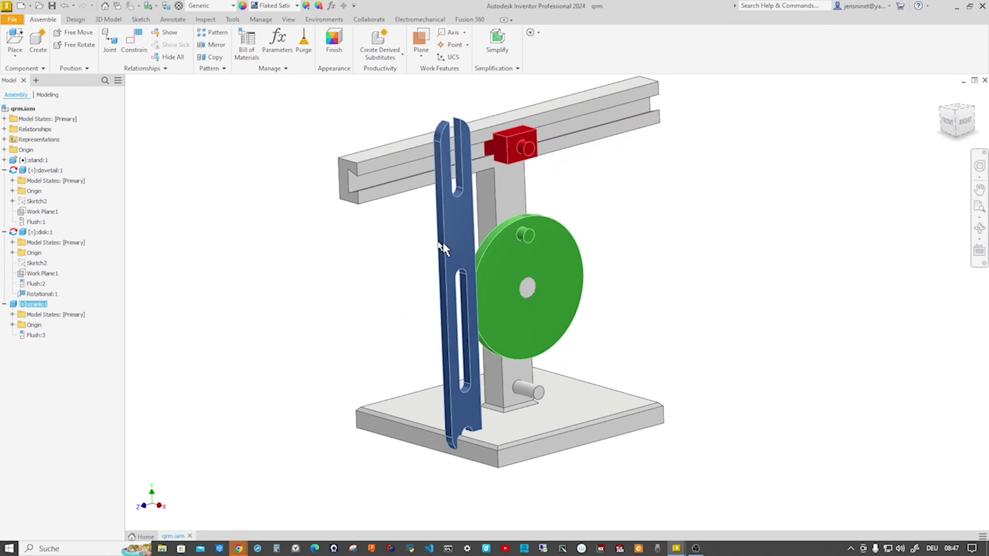
drag(443, 249, 387, 220)
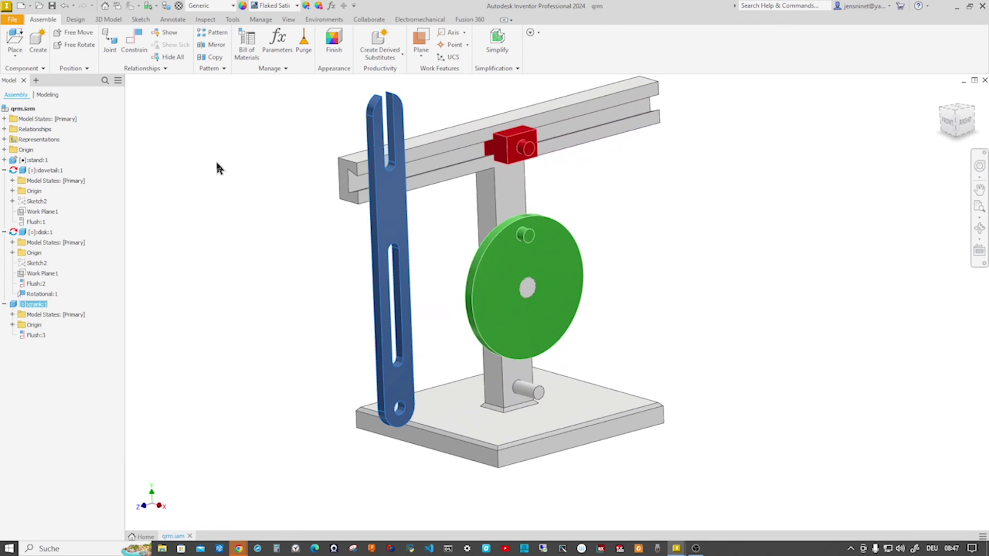
Mate the axis of the crank's lower hole to the axis of the stand's lower pin with zero offset
right_click(198, 114)
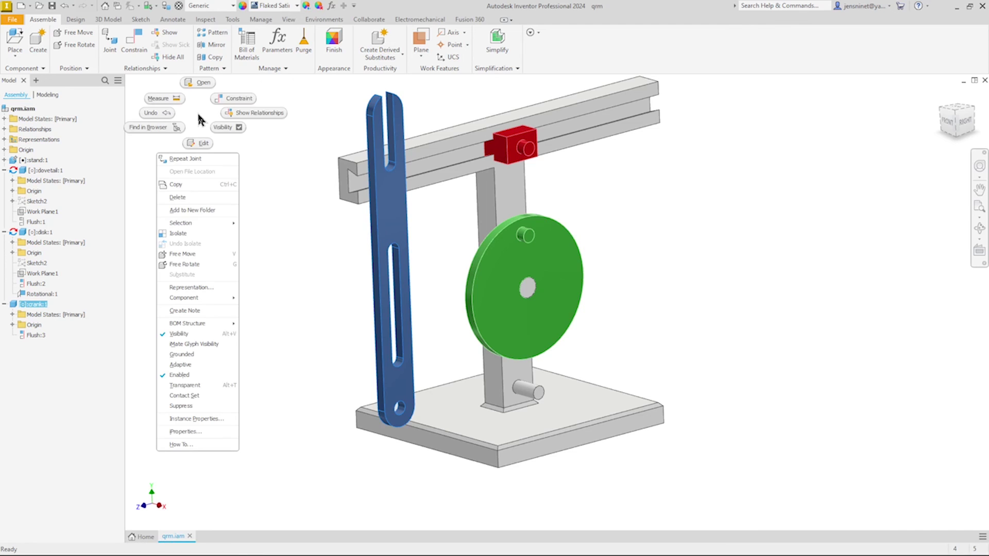
click(240, 99)
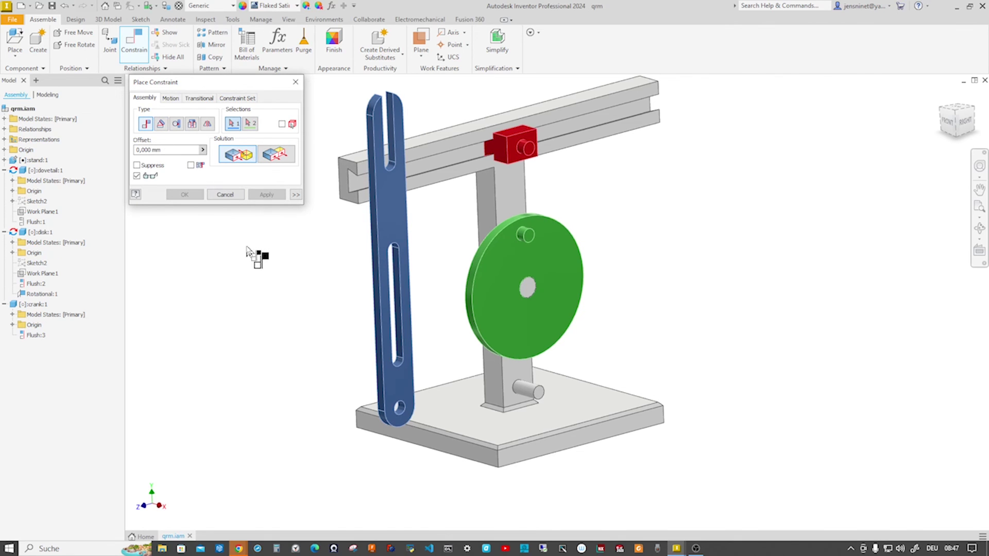
scroll(361, 309, down, 5)
scroll(360, 353, down, 1)
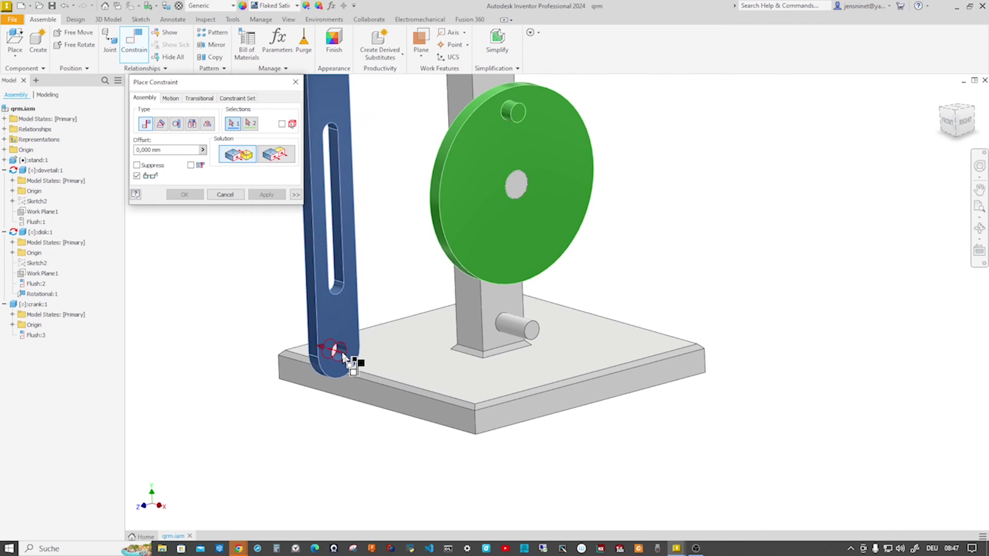
click(342, 354)
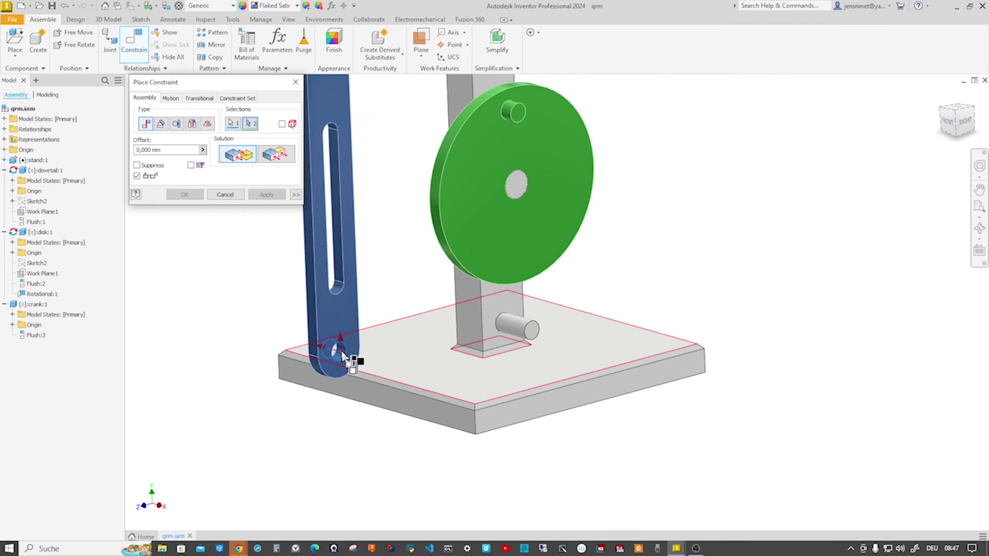
click(521, 332)
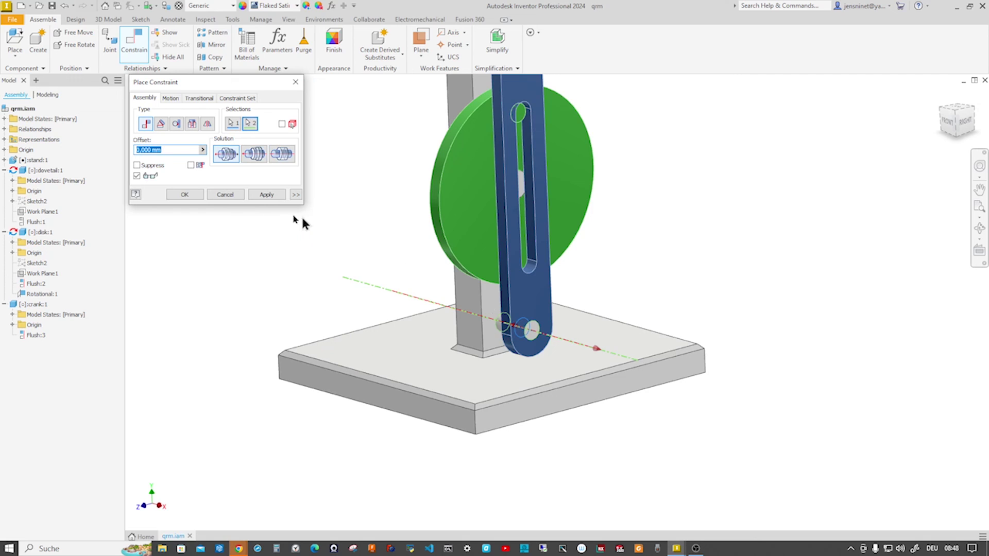
click(264, 194)
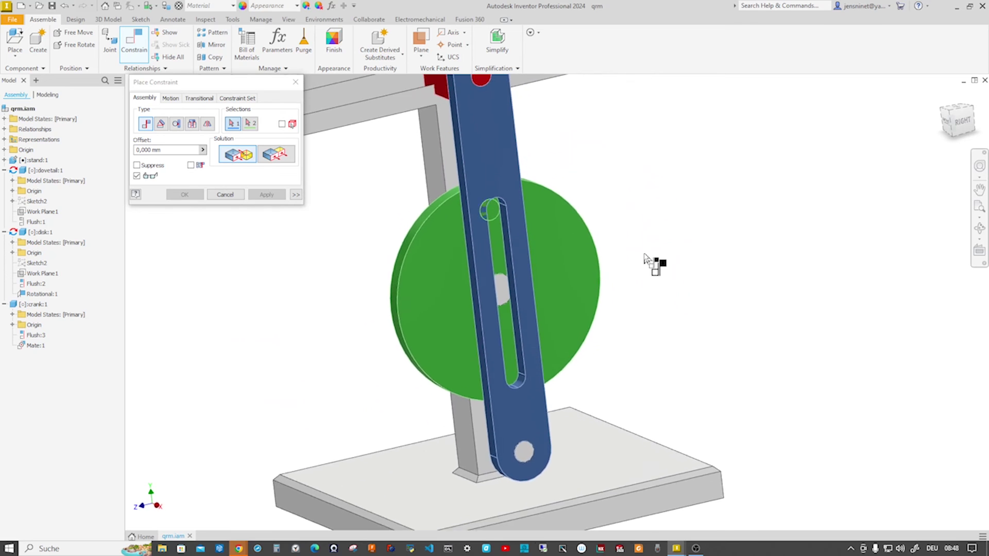
Add an outside tangent constraint with zero offset between the disk's pin and the long side face of the crank's closed slot
scroll(648, 260, up, 2)
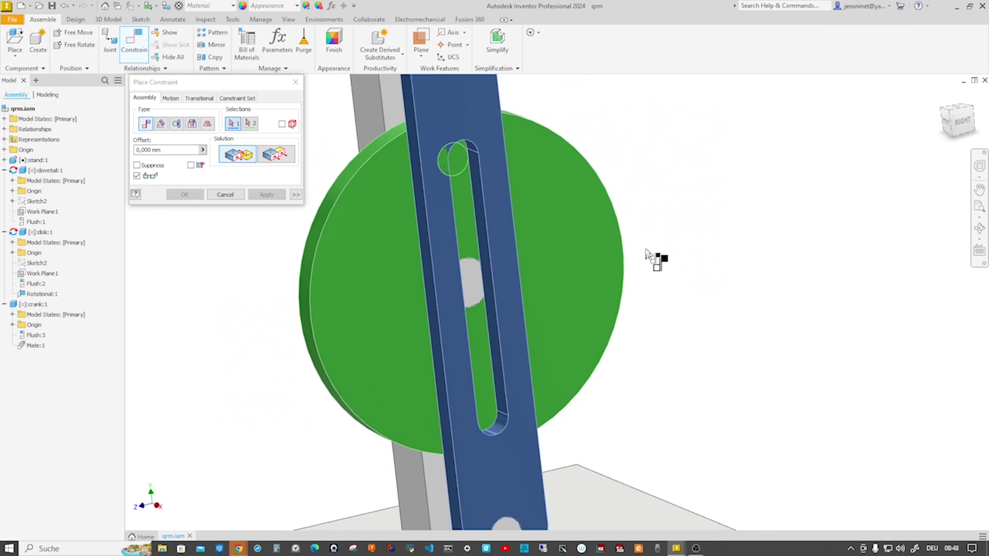
click(451, 180)
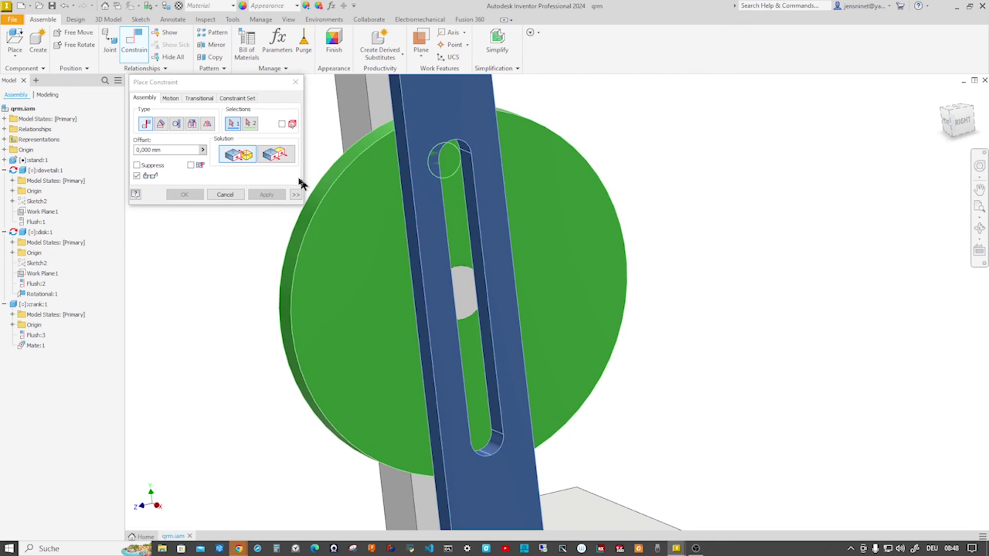
click(176, 124)
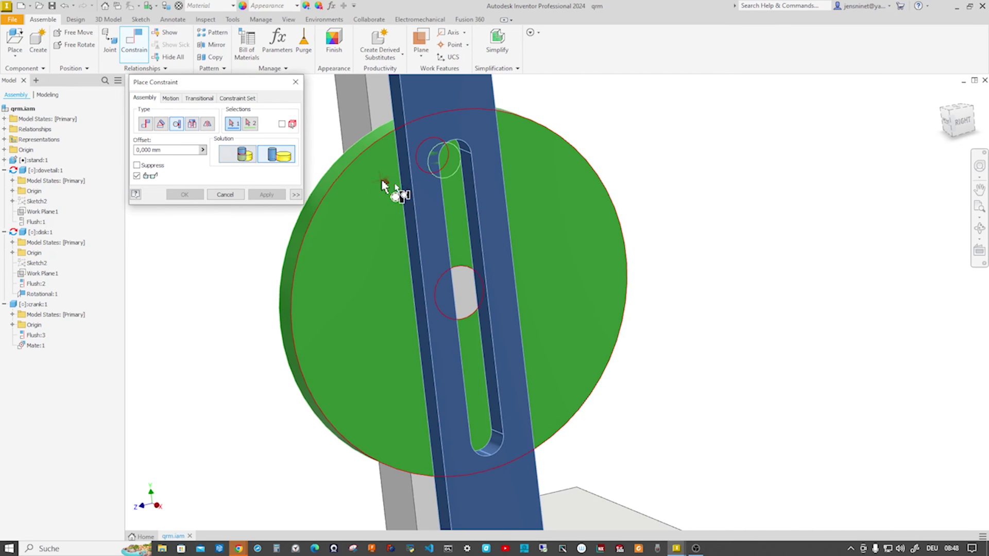
shift+middle_drag(490, 194, 402, 172)
scroll(391, 165, up, 2)
click(352, 129)
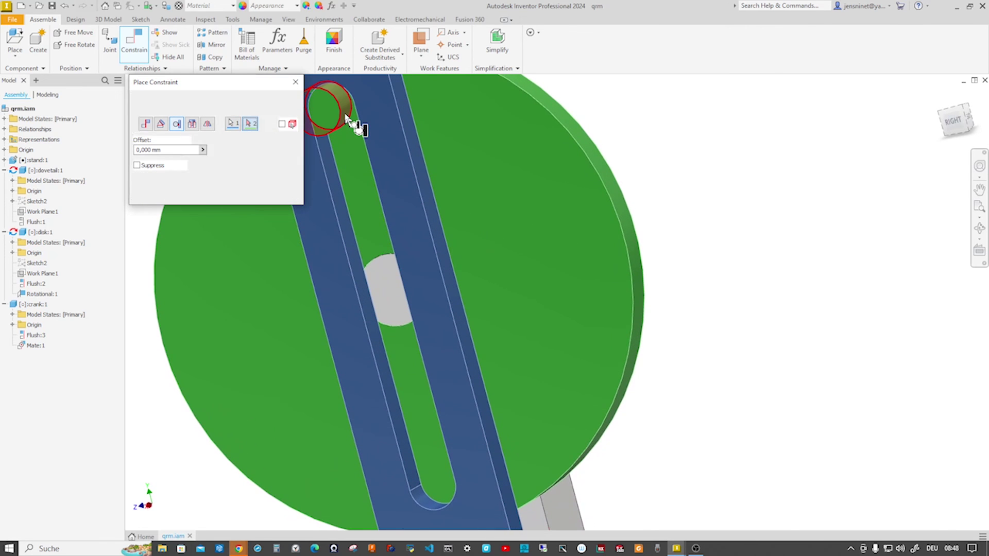
shift+middle_drag(350, 128, 431, 135)
click(431, 135)
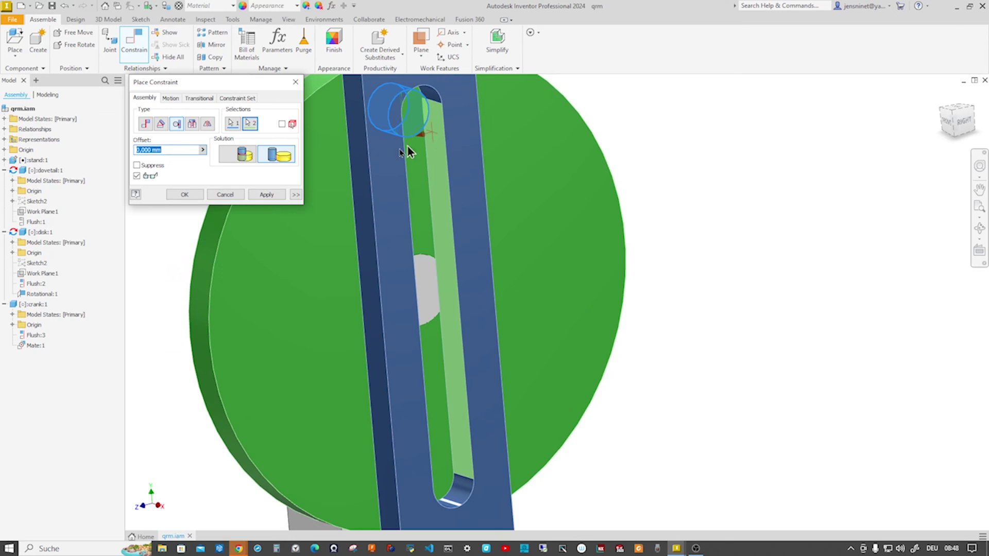
click(267, 195)
Add an outside tangent constraint with zero offset between the dovetail's pin and the side face of the crank's open upper slot
scroll(551, 232, down, 3)
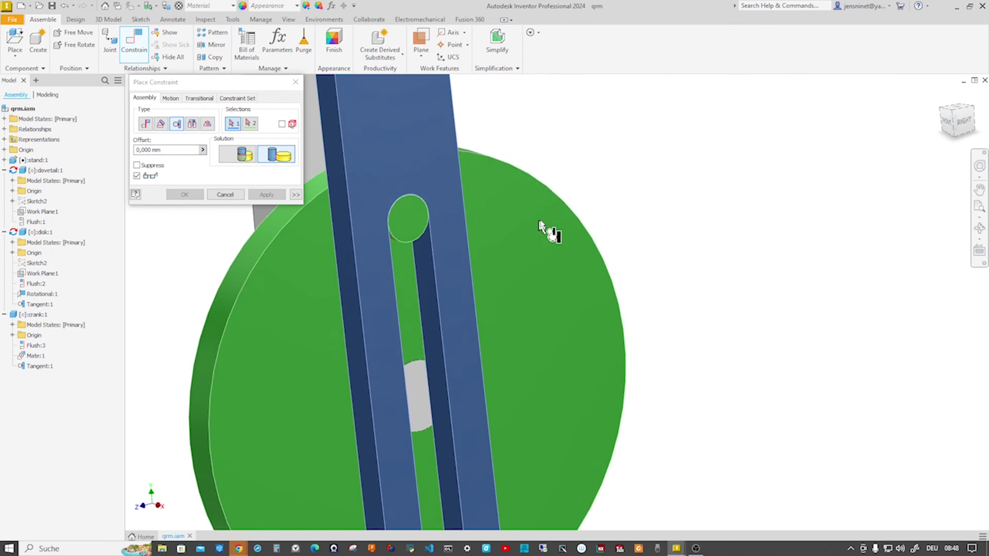
shift+middle_drag(566, 234, 463, 205)
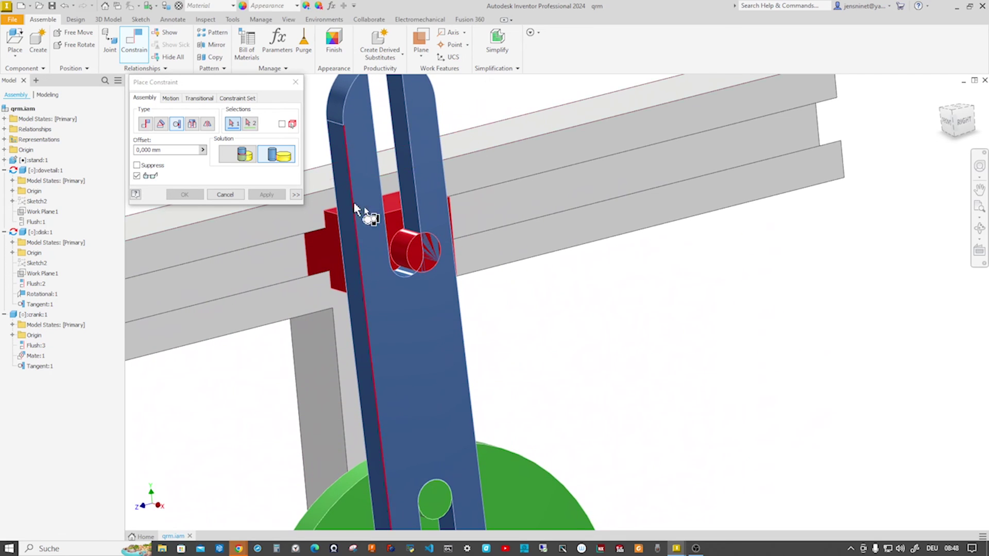
click(404, 245)
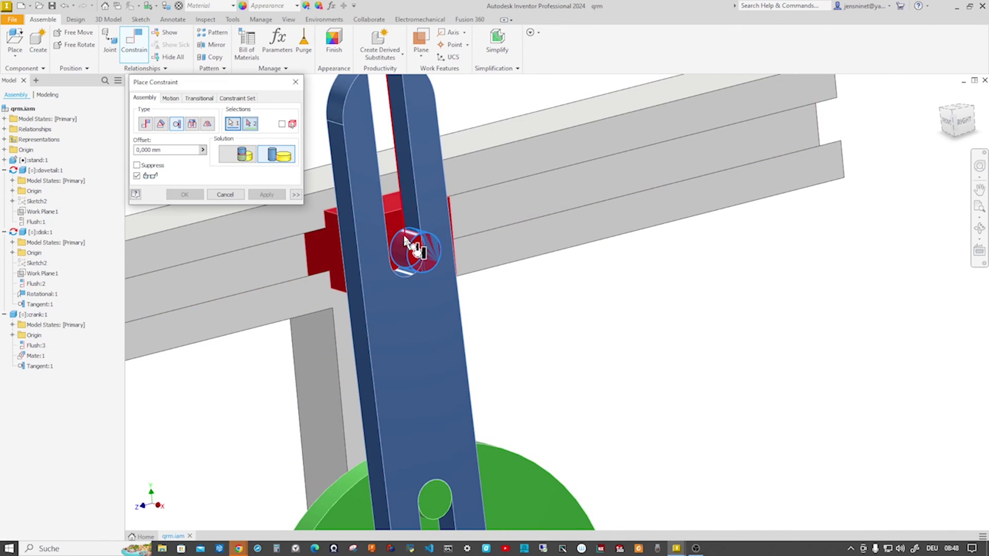
click(414, 223)
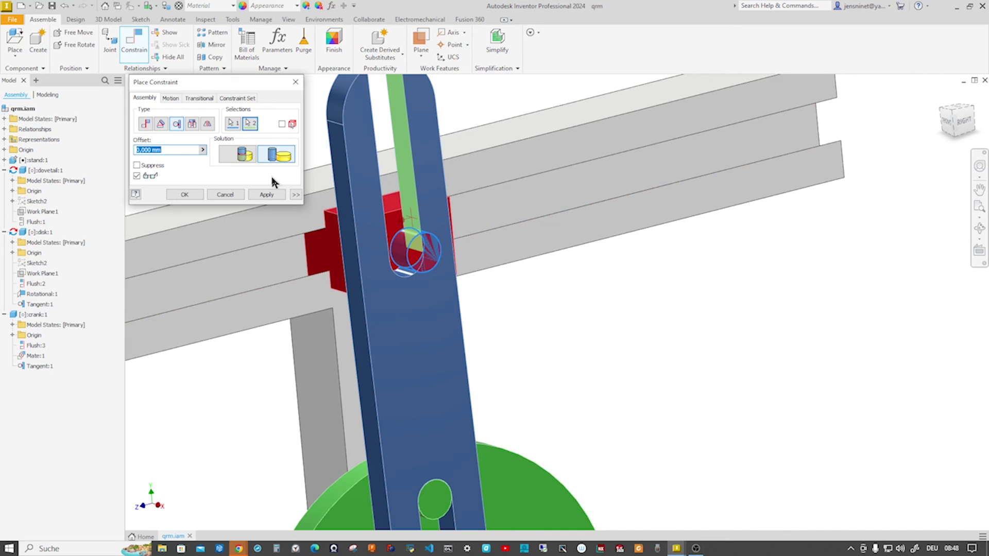
click(267, 195)
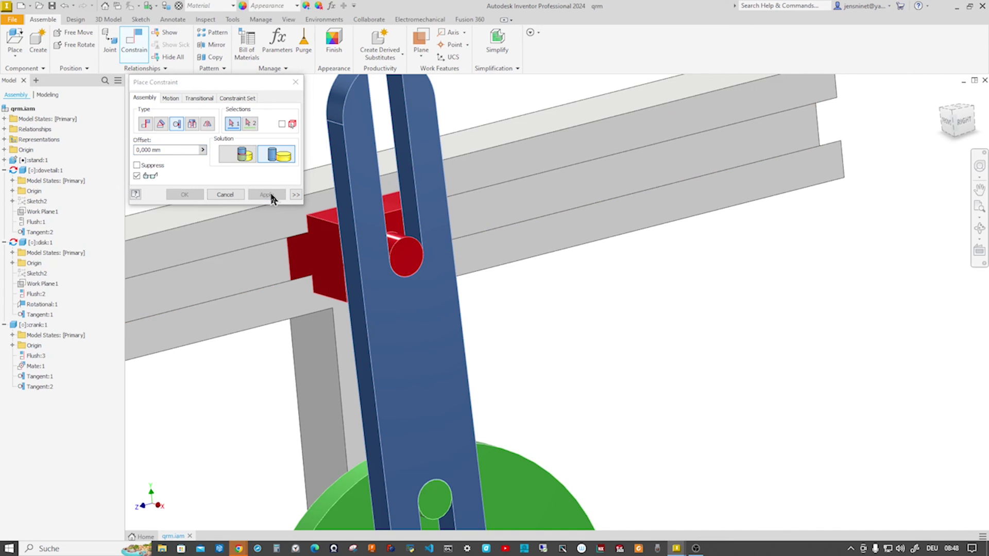
click(296, 84)
Drive the disk's rotational joint forward from 0 to 3600 degrees to animate the whole mechanism
scroll(583, 271, down, 6)
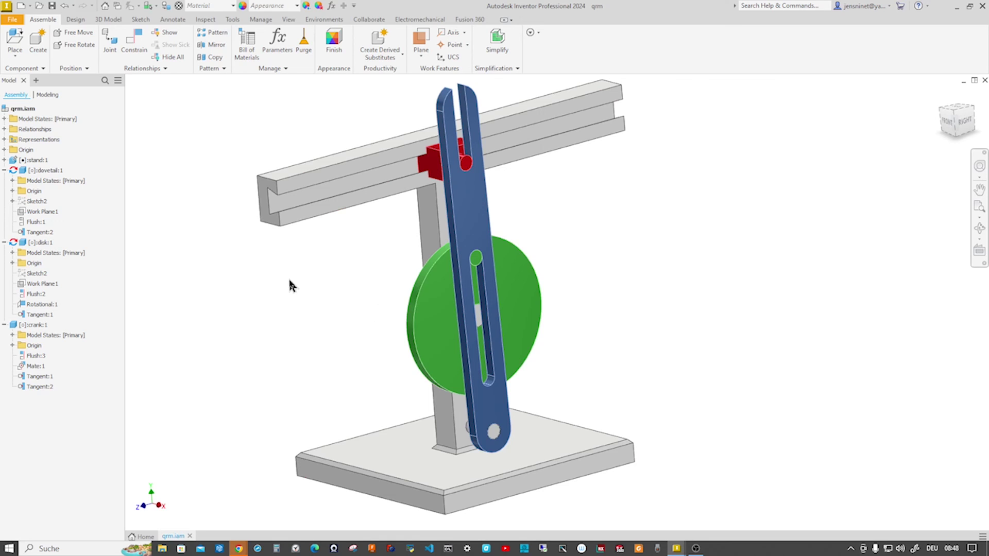
right_click(37, 308)
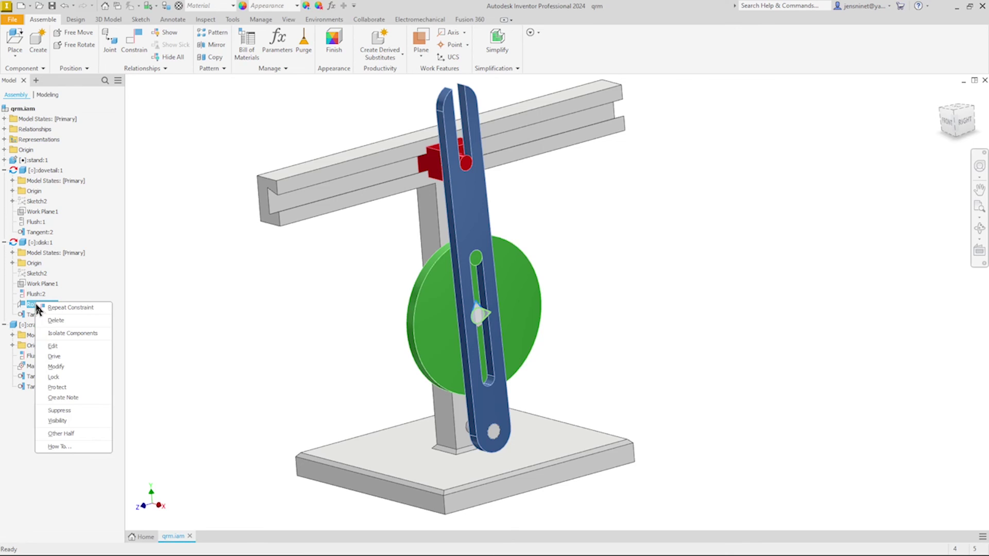
click(61, 358)
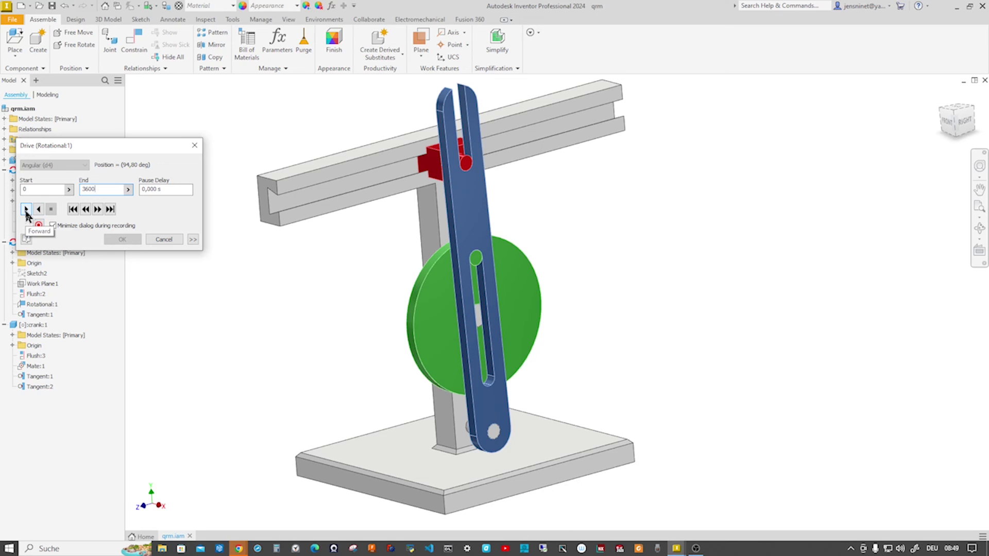
click(26, 209)
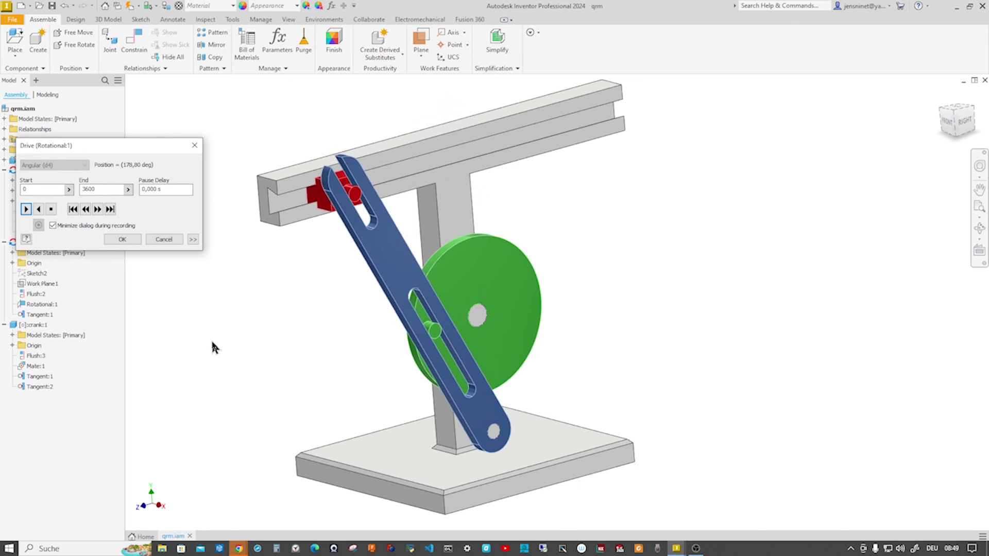